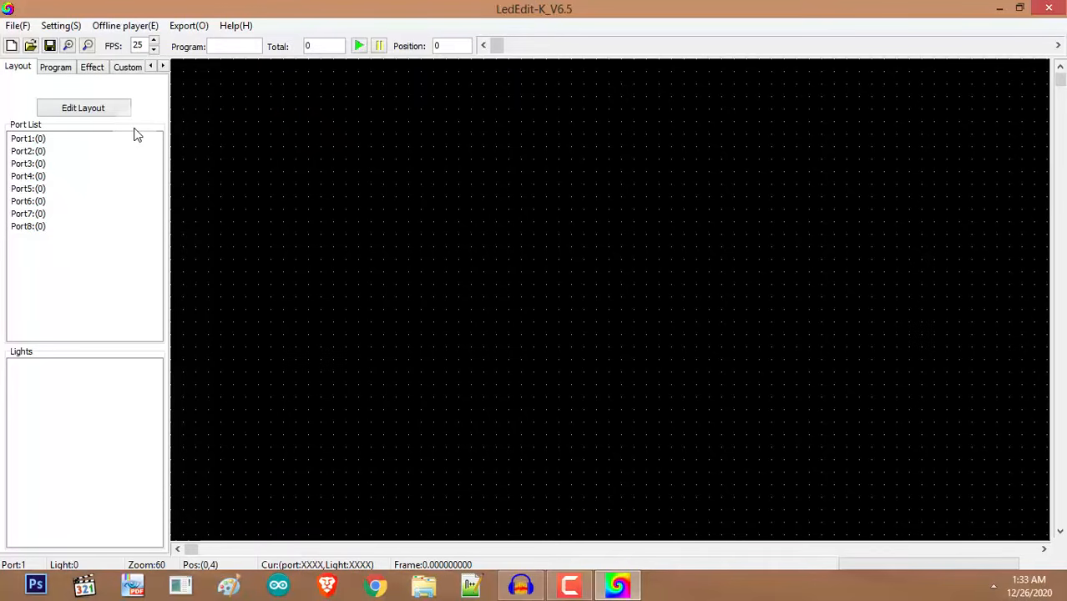
Start a new project to bring up the controller and parameter settings.
{"action": "left_click", "coordinate": [28, 31]}
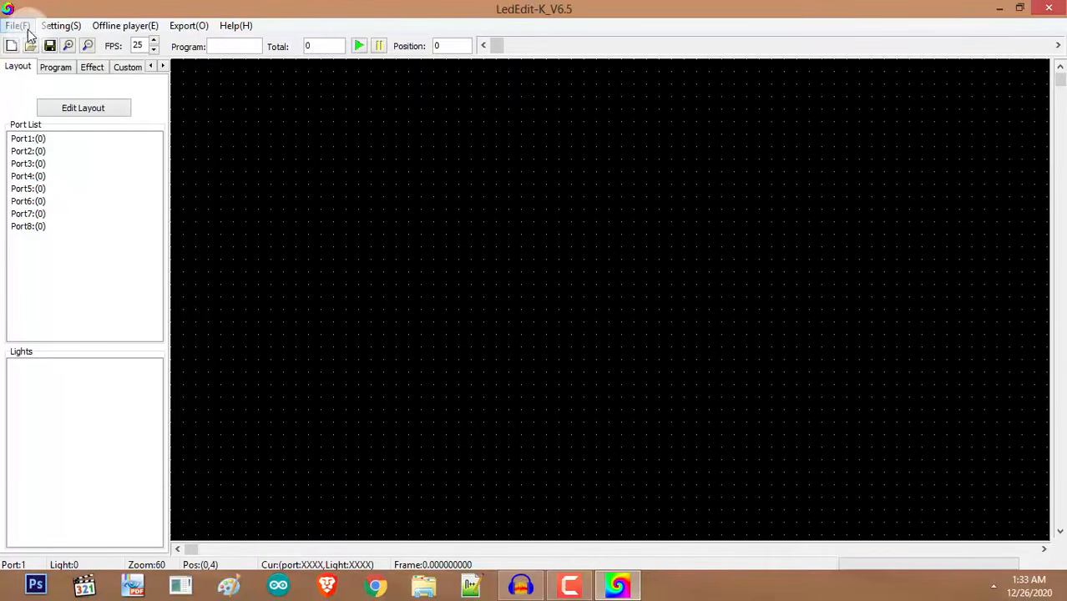
{"action": "left_click", "coordinate": [28, 31]}
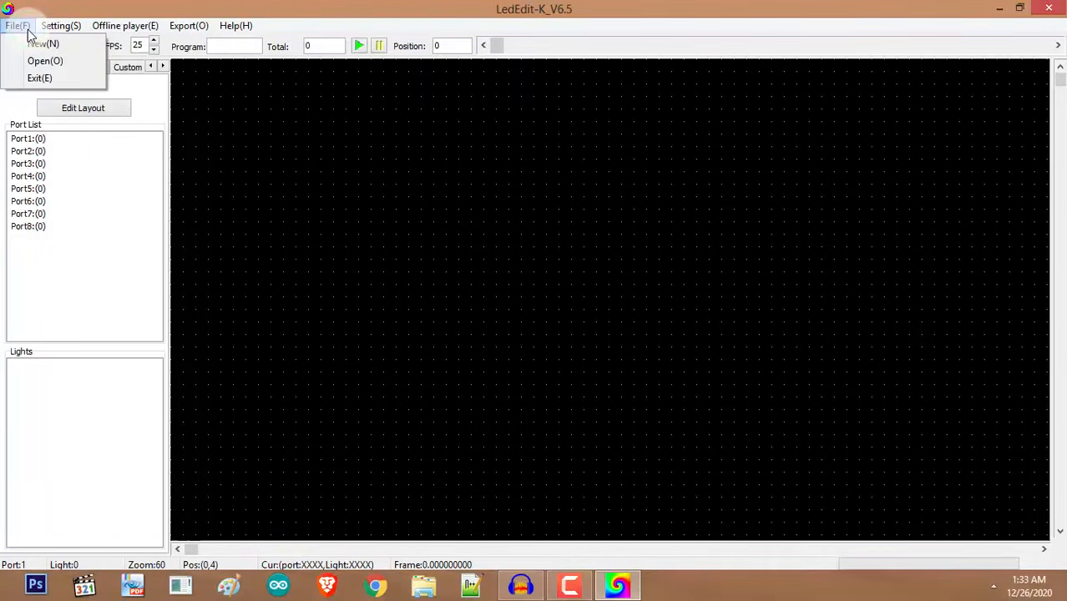
{"action": "left_click", "coordinate": [23, 32]}
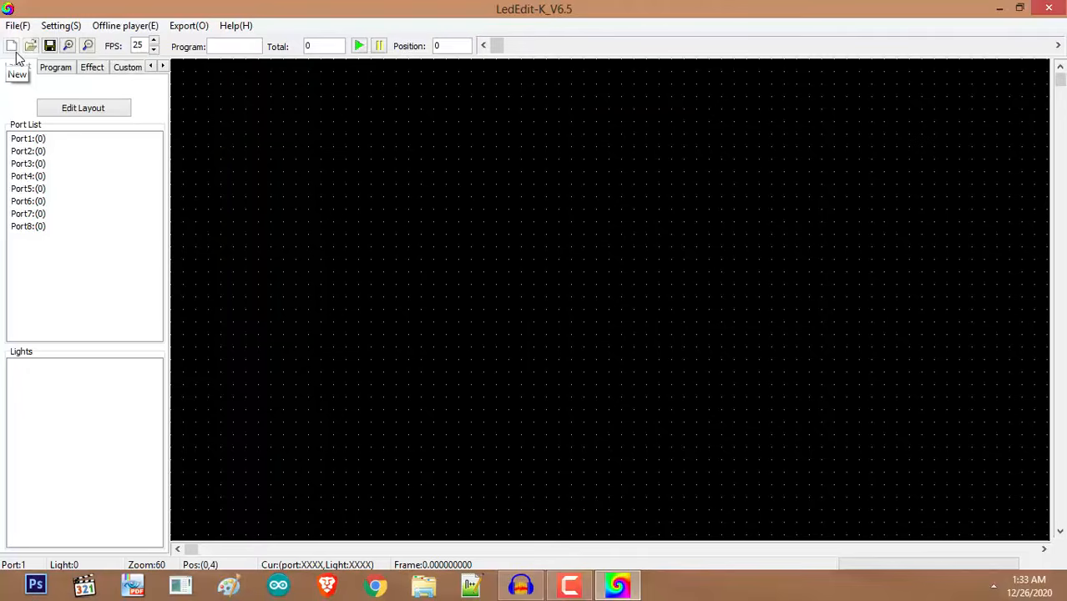
{"action": "left_click", "coordinate": [394, 221]}
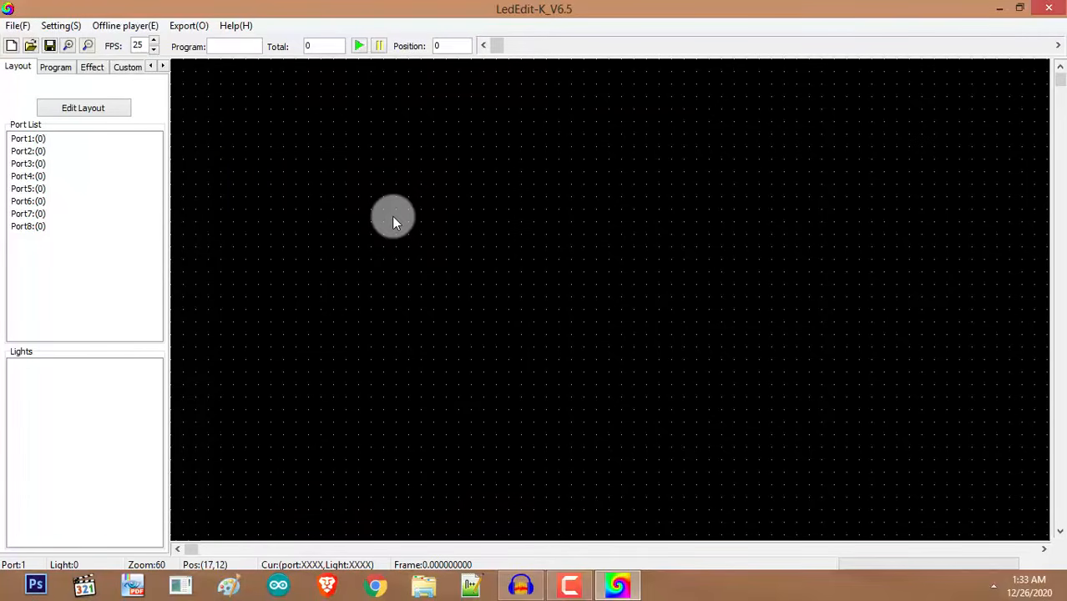
{"action": "left_click_drag", "start_coordinate": [567, 140], "coordinate": [605, 149]}
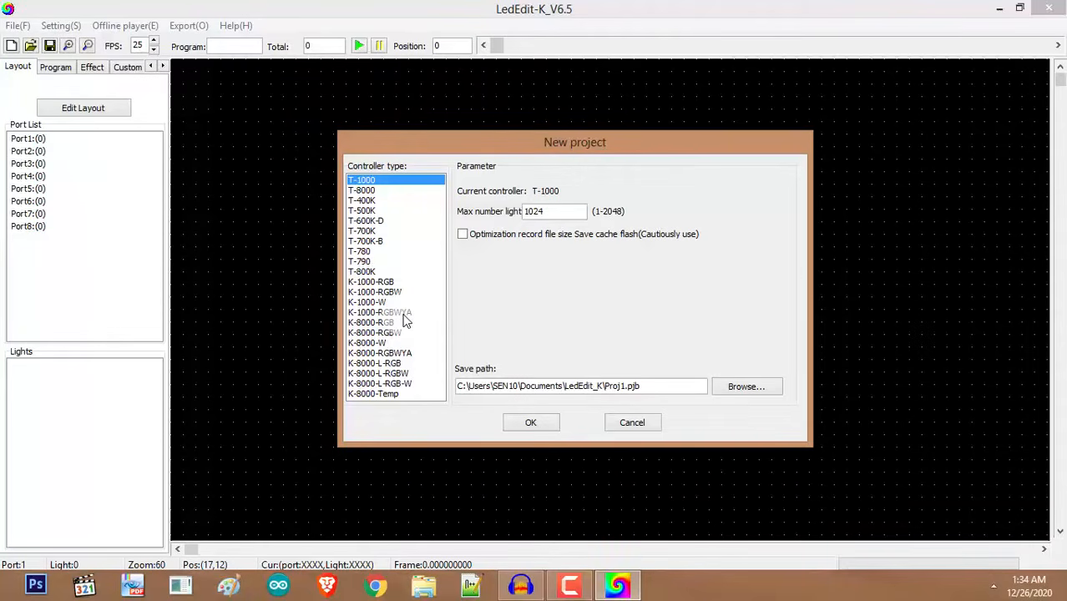
Choose the T-1000 controller type for the new project and set its maximum number of lights to 2048.
{"action": "left_click", "coordinate": [403, 252]}
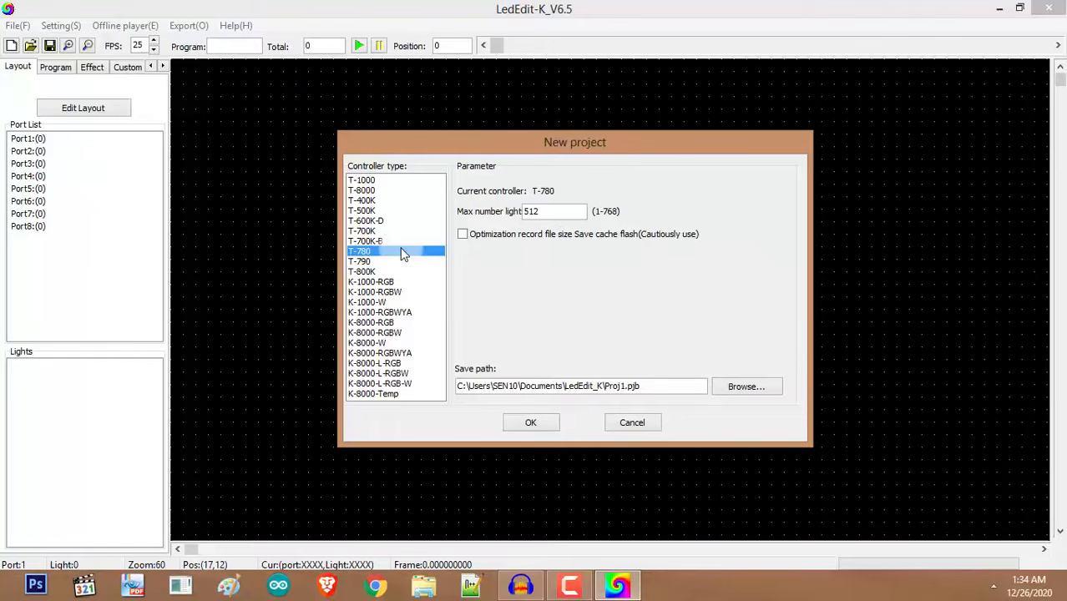
{"action": "left_click", "coordinate": [388, 181]}
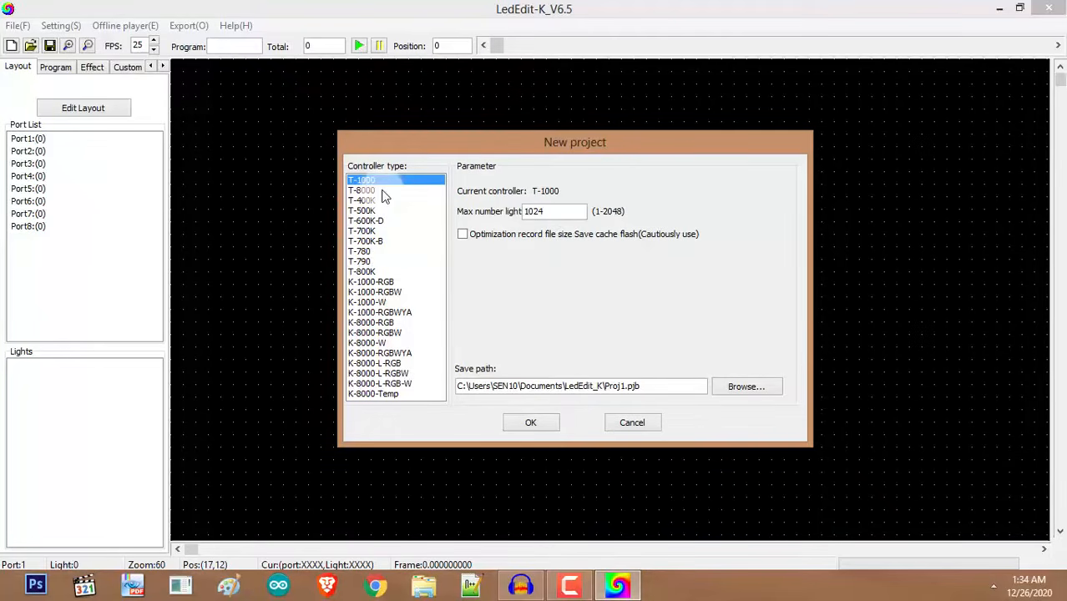
{"action": "left_click", "coordinate": [382, 190]}
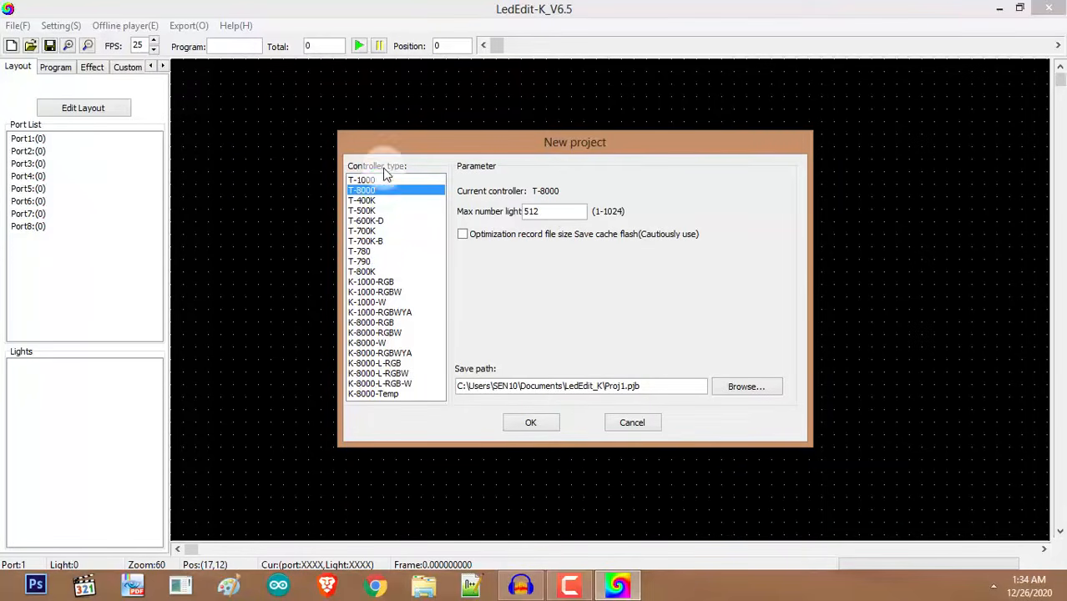
{"action": "left_click", "coordinate": [381, 180]}
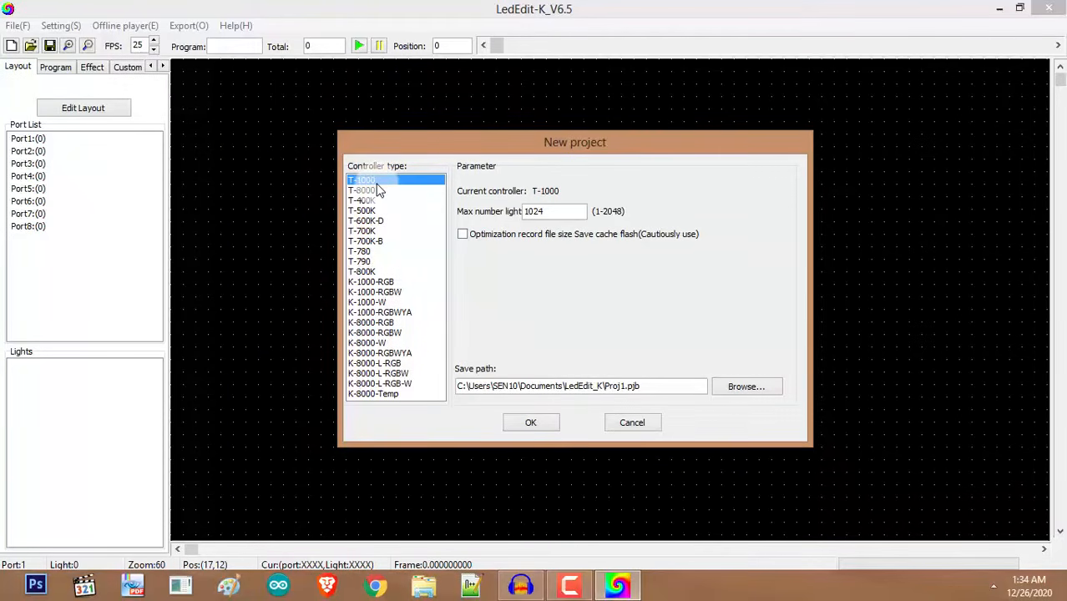
{"action": "left_click_drag", "start_coordinate": [565, 211], "coordinate": [502, 187]}
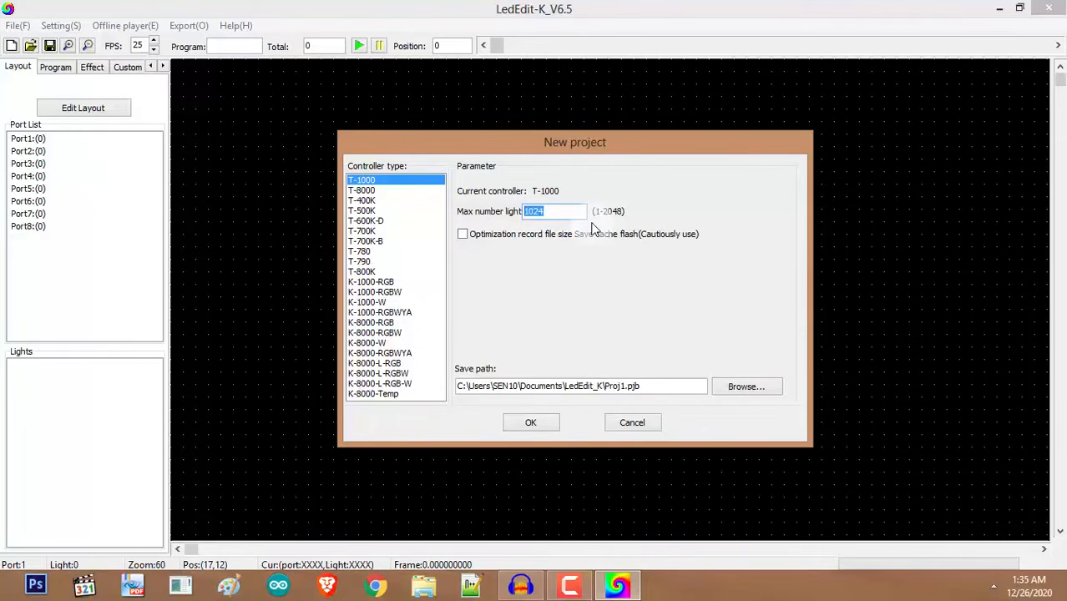
{"action": "key", "text": "BackSpace"}
{"action": "type", "text": "2048"}
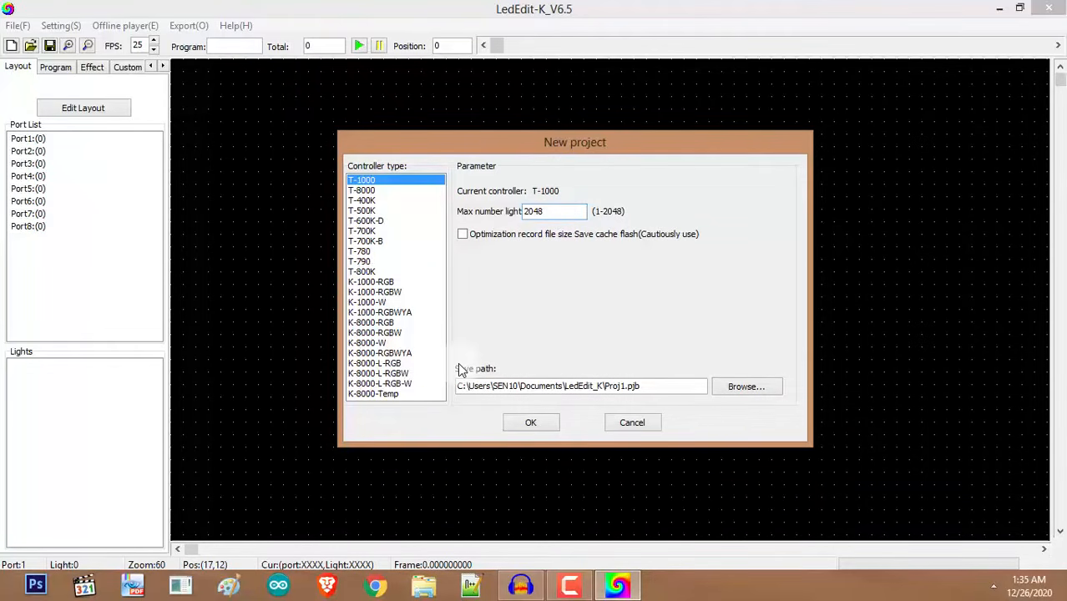
{"action": "left_click", "coordinate": [765, 393]}
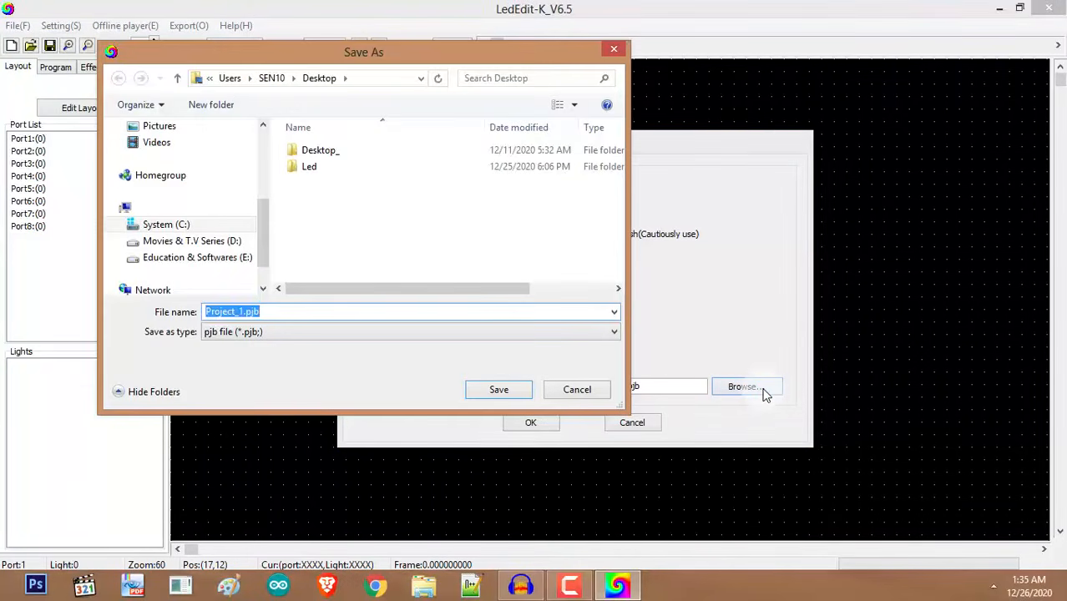
{"action": "left_click", "coordinate": [560, 392]}
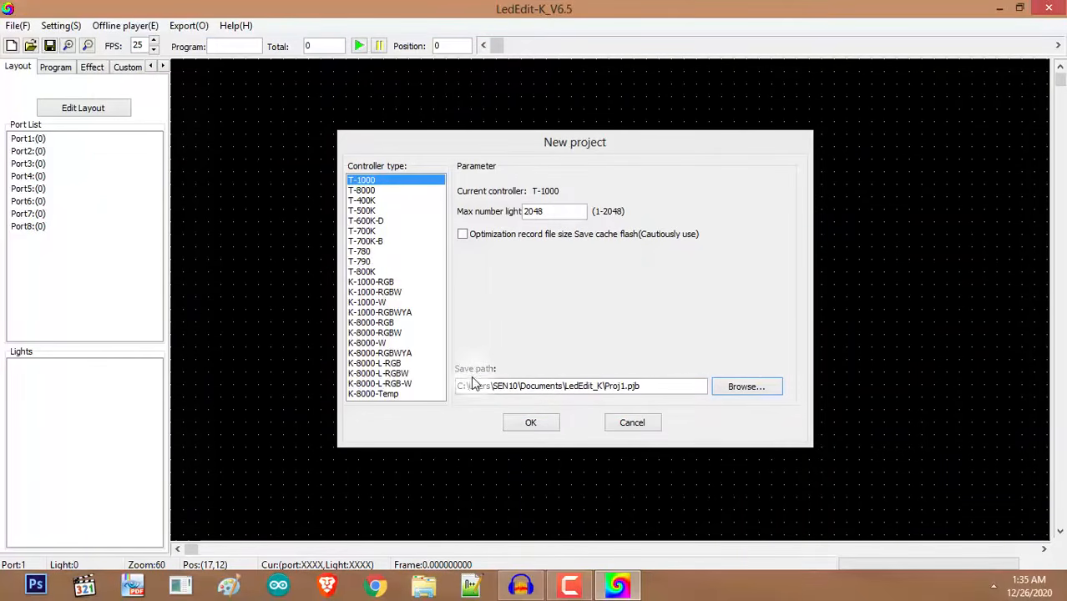
{"action": "left_click", "coordinate": [723, 388]}
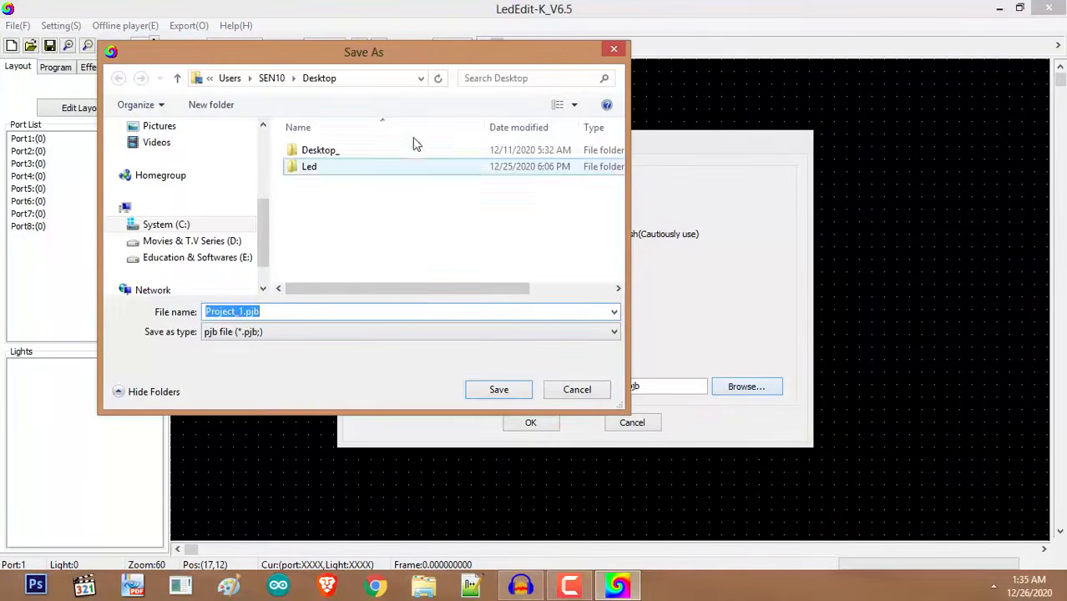
{"action": "left_click", "coordinate": [575, 391]}
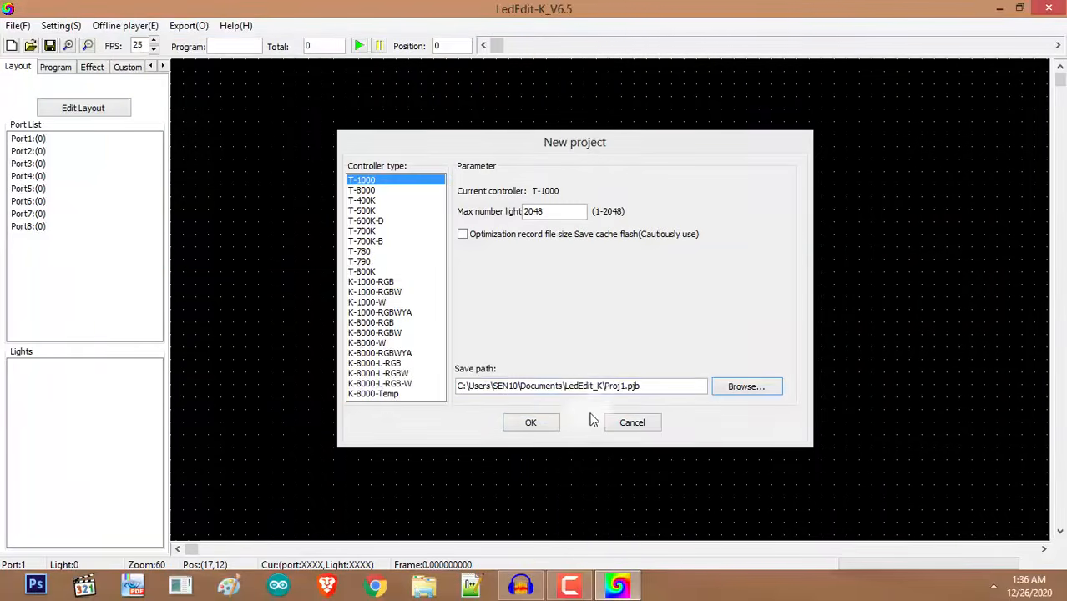
Create the project with these settings and open its LED layout for editing.
{"action": "left_click", "coordinate": [550, 425]}
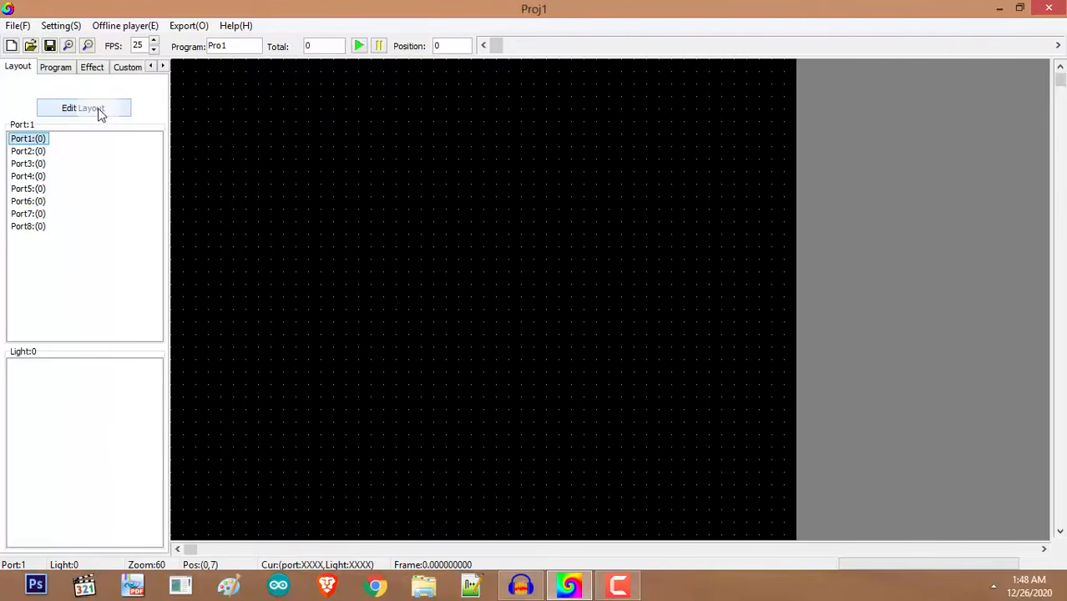
{"action": "left_click", "coordinate": [101, 111]}
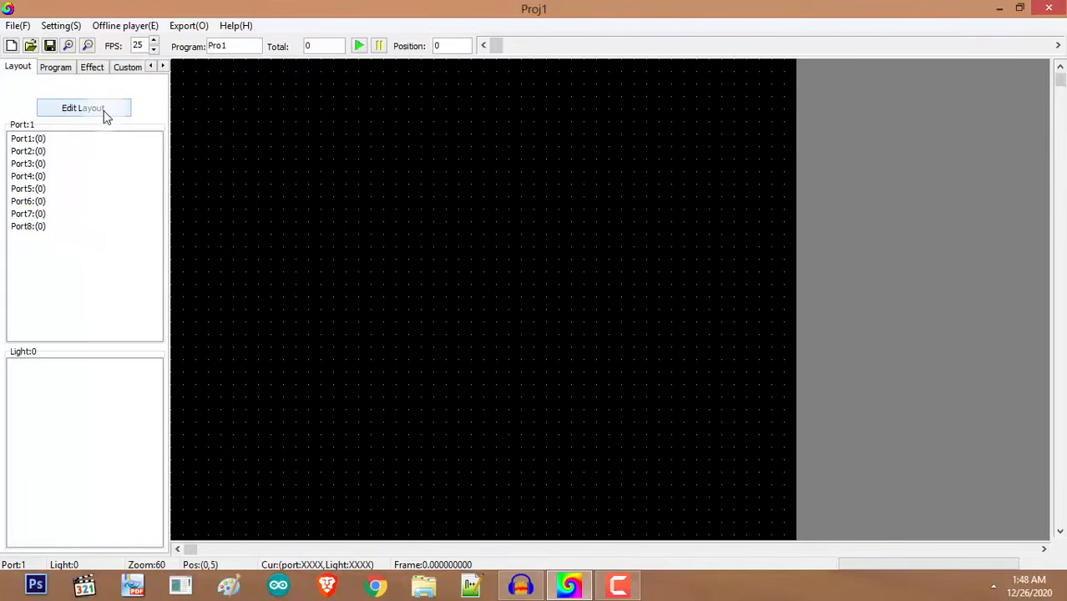
{"action": "left_click", "coordinate": [103, 114]}
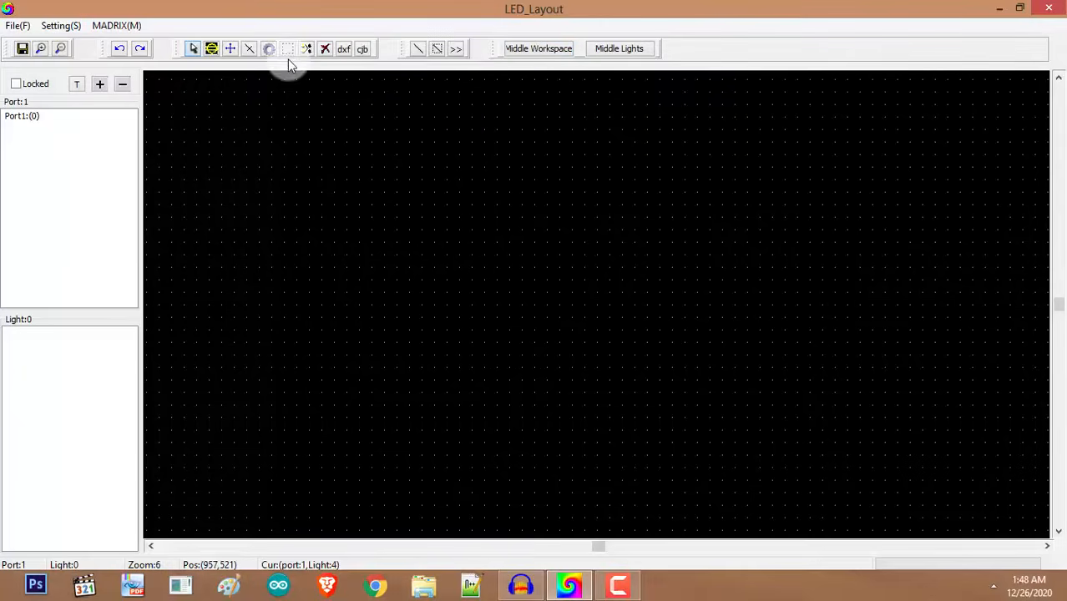
Add a second port to the port list, remove it again and select Port1.
{"action": "left_click", "coordinate": [60, 136]}
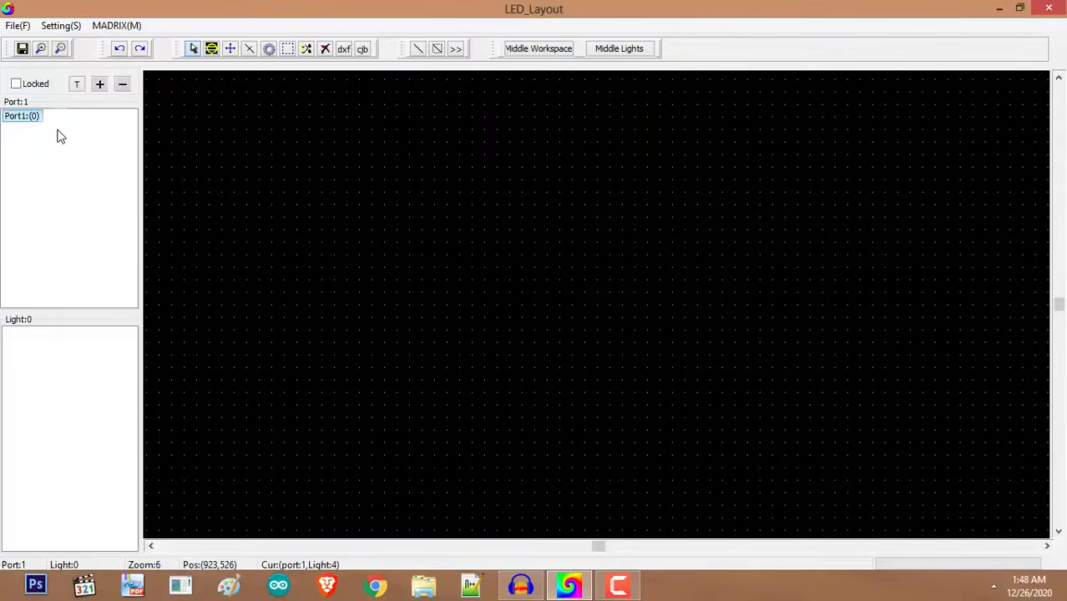
{"action": "left_click", "coordinate": [100, 89]}
{"action": "key", "text": "Up"}
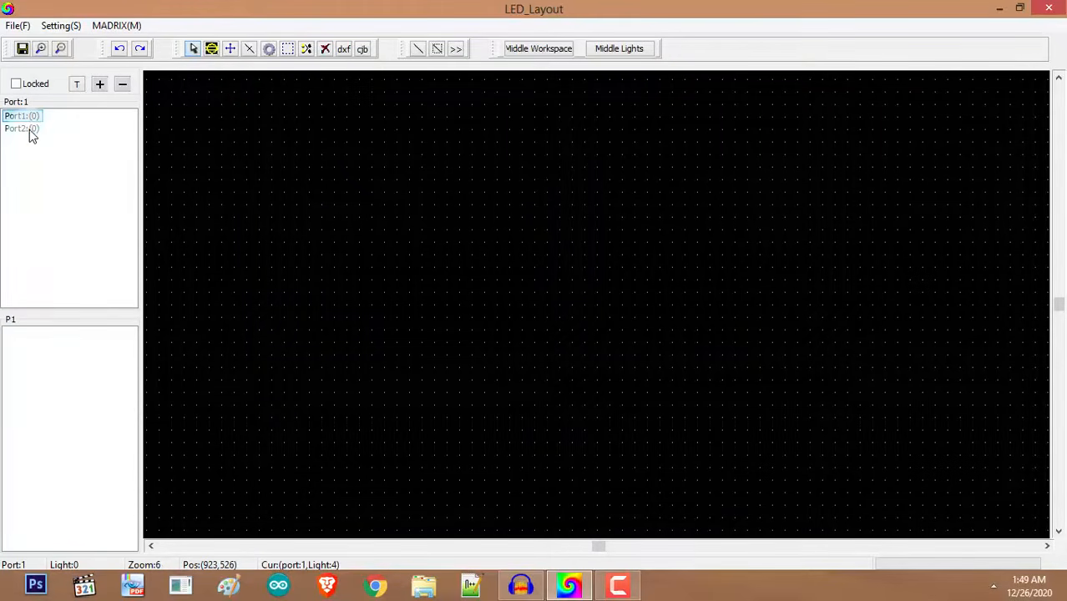
{"action": "left_click", "coordinate": [25, 130]}
{"action": "left_click", "coordinate": [122, 84]}
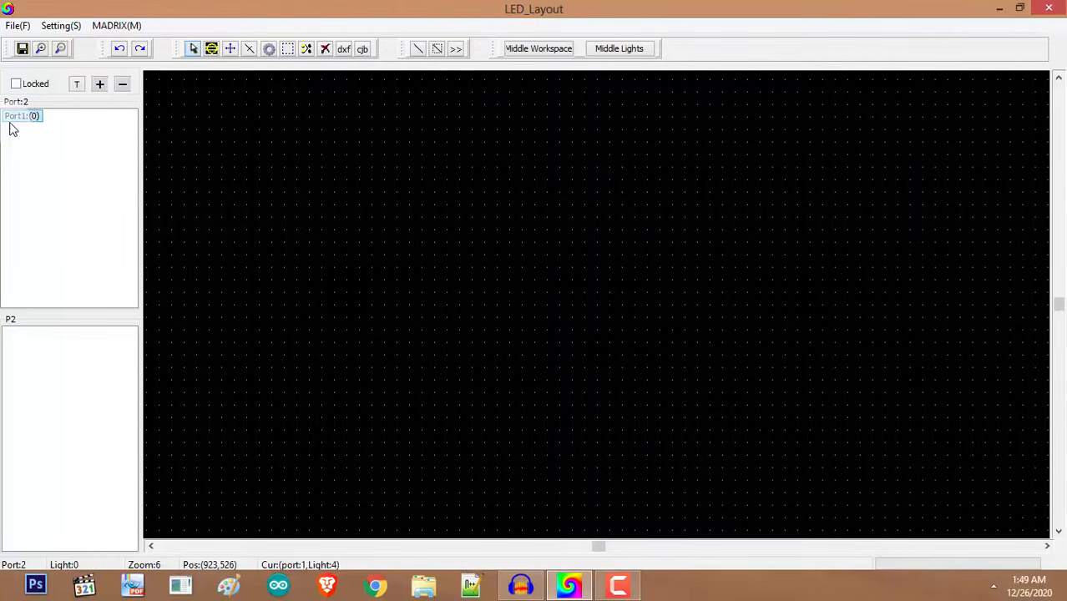
{"action": "left_click", "coordinate": [20, 118]}
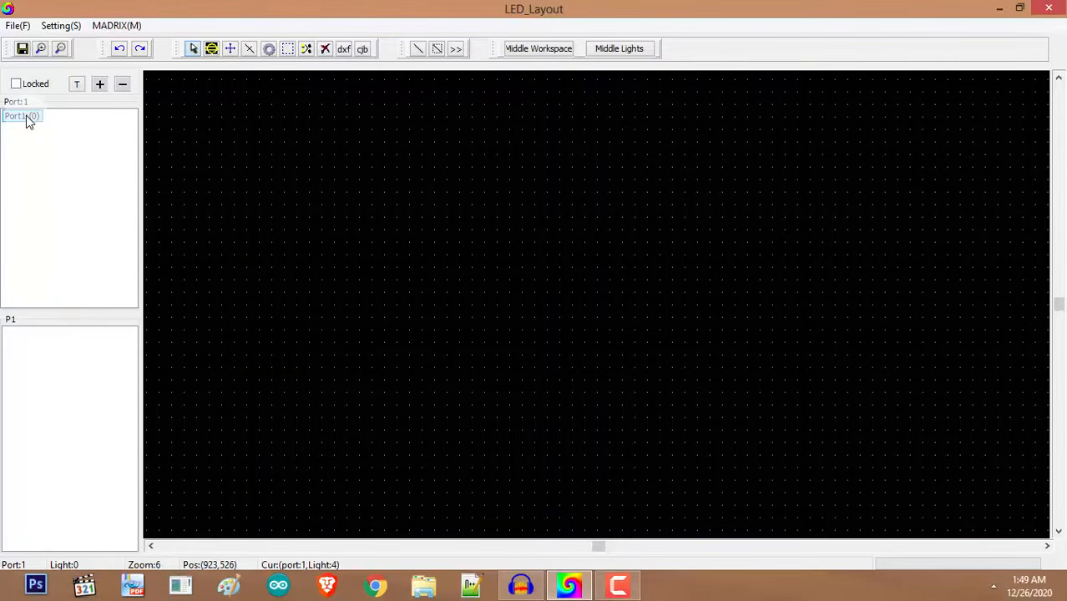
{"action": "left_click", "coordinate": [203, 154]}
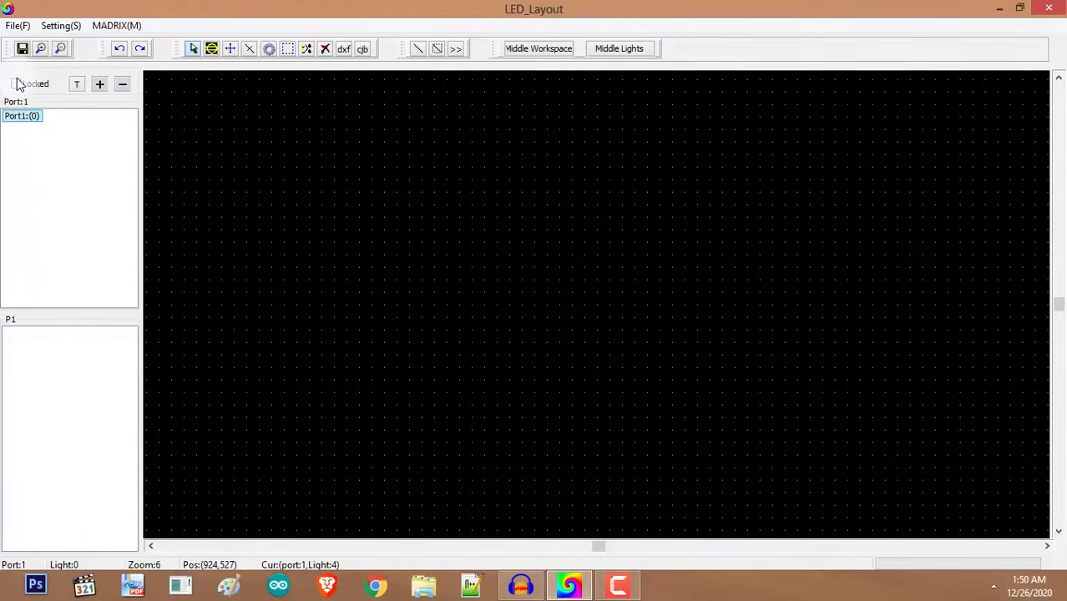
Open the automatic layout settings and set the layout width to 50 and the height to 40.
{"action": "left_click", "coordinate": [210, 55]}
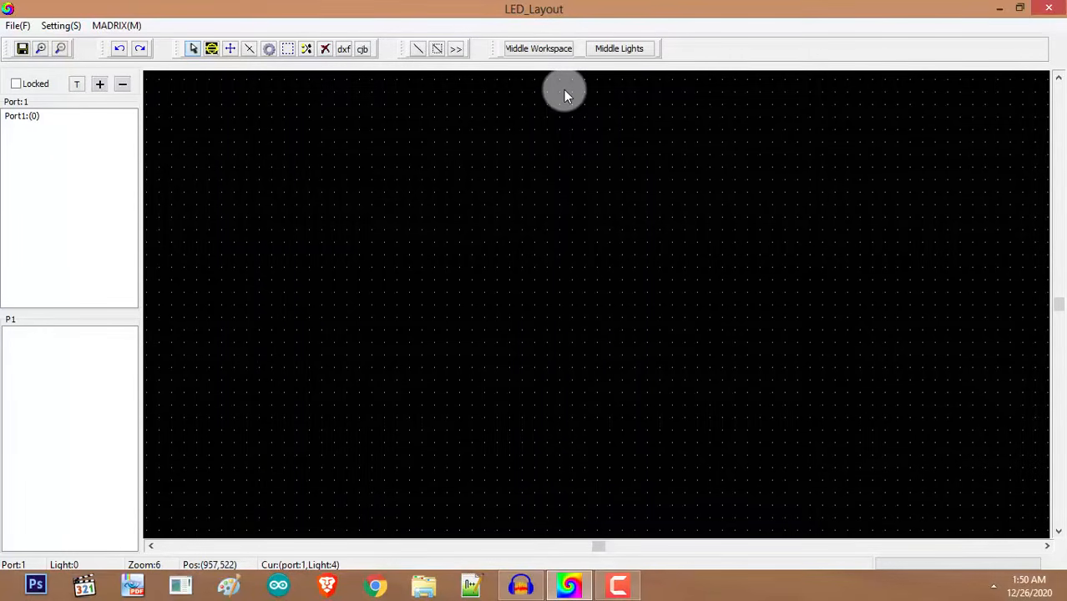
{"action": "left_click", "coordinate": [269, 50]}
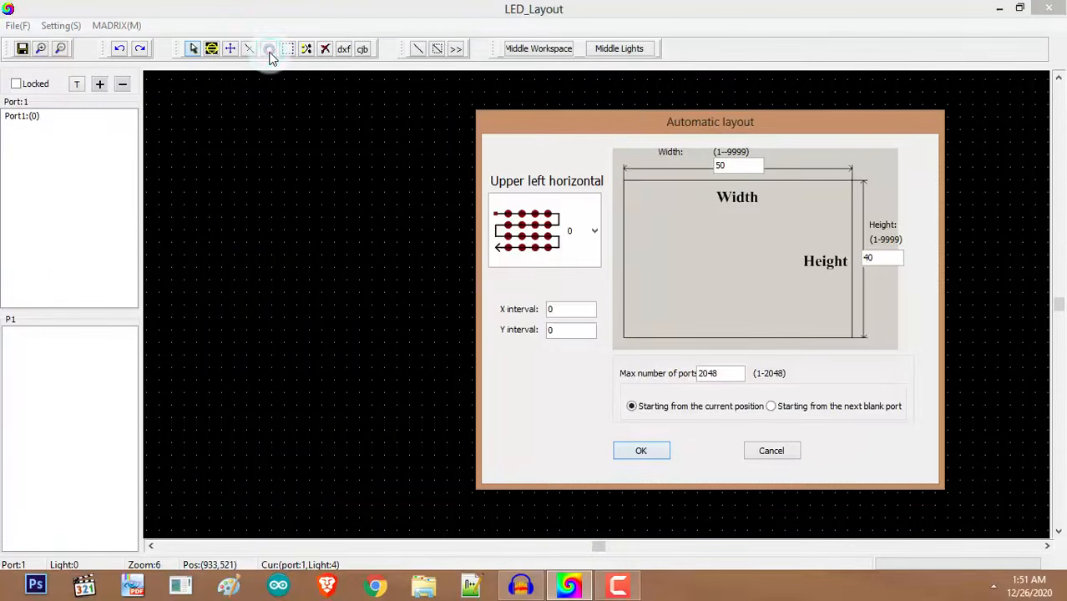
{"action": "left_click_drag", "start_coordinate": [615, 119], "coordinate": [485, 112]}
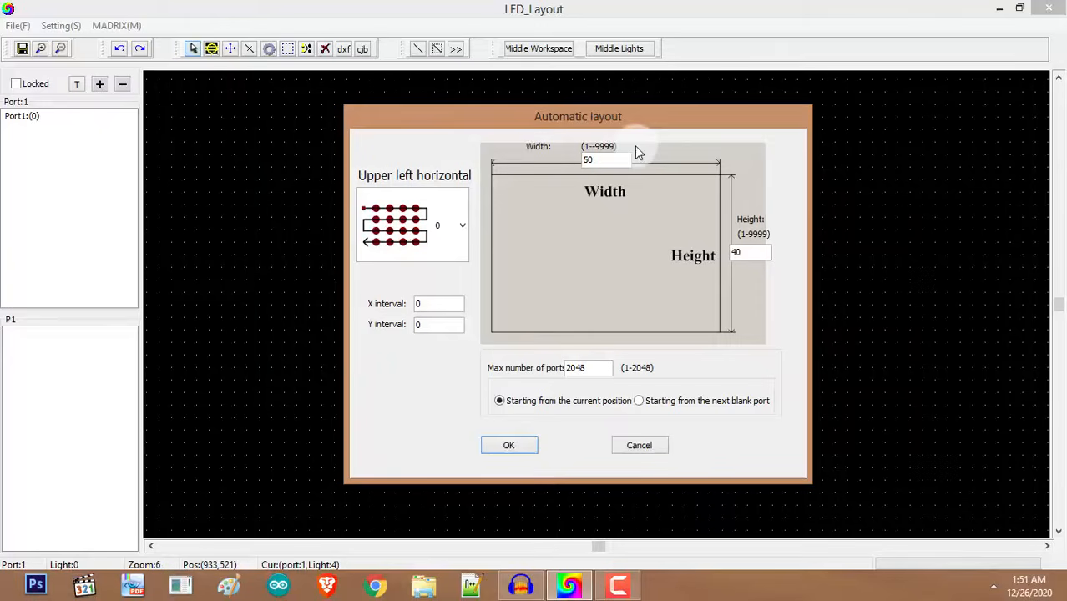
{"action": "left_click_drag", "start_coordinate": [624, 162], "coordinate": [485, 160]}
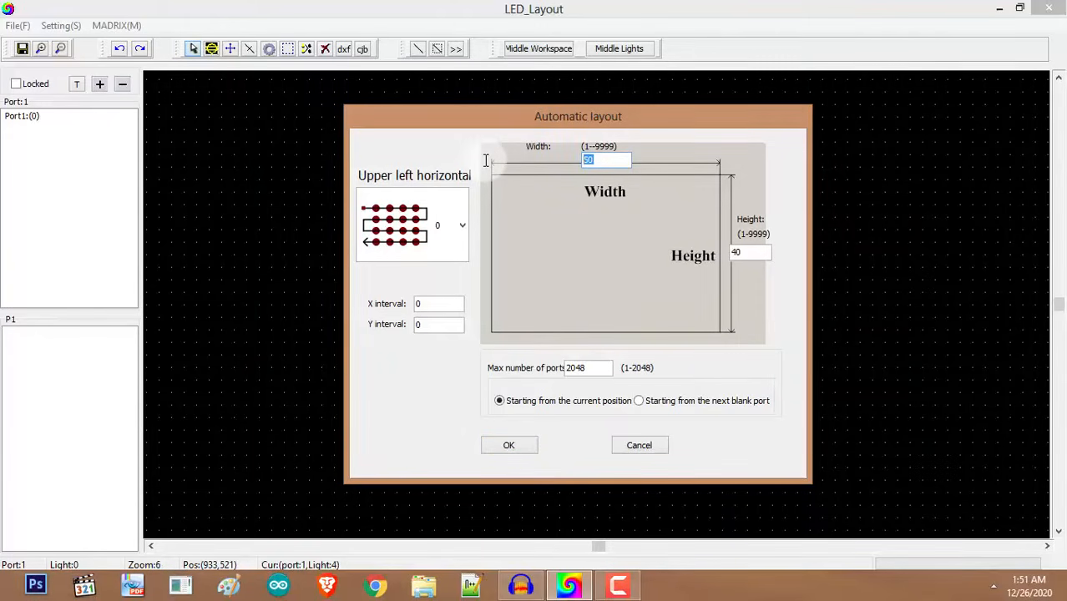
{"action": "key", "text": "BackSpace"}
{"action": "type", "text": "50"}
{"action": "left_click", "coordinate": [748, 254]}
{"action": "left_click_drag", "start_coordinate": [749, 254], "coordinate": [588, 249]}
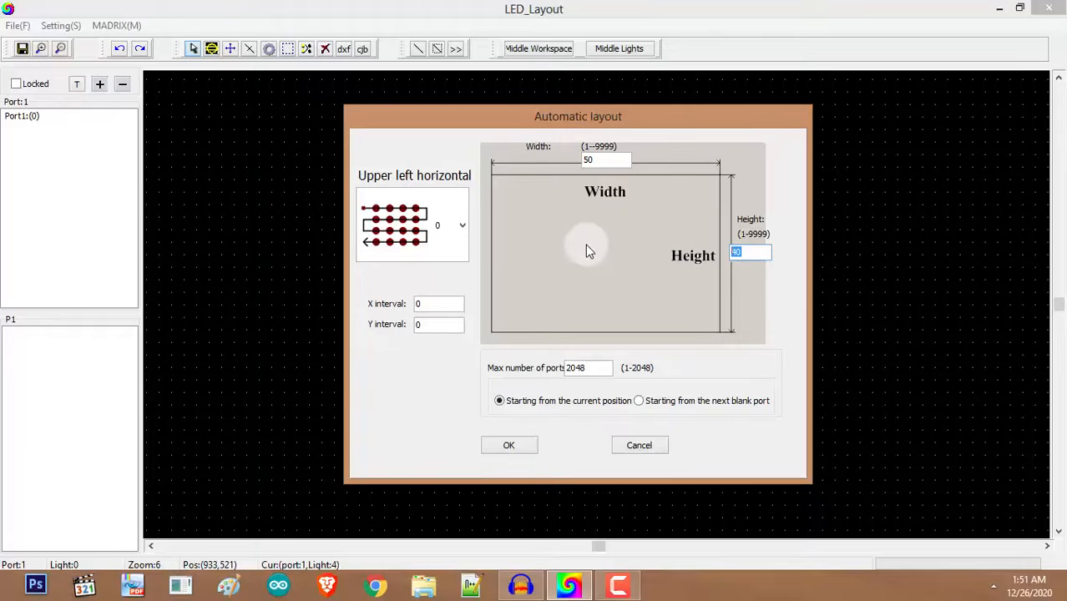
{"action": "type", "text": "40"}
Look through the wiring patterns and choose pattern 0, upper left horizontal, for the automatic layout.
{"action": "left_click", "coordinate": [461, 227]}
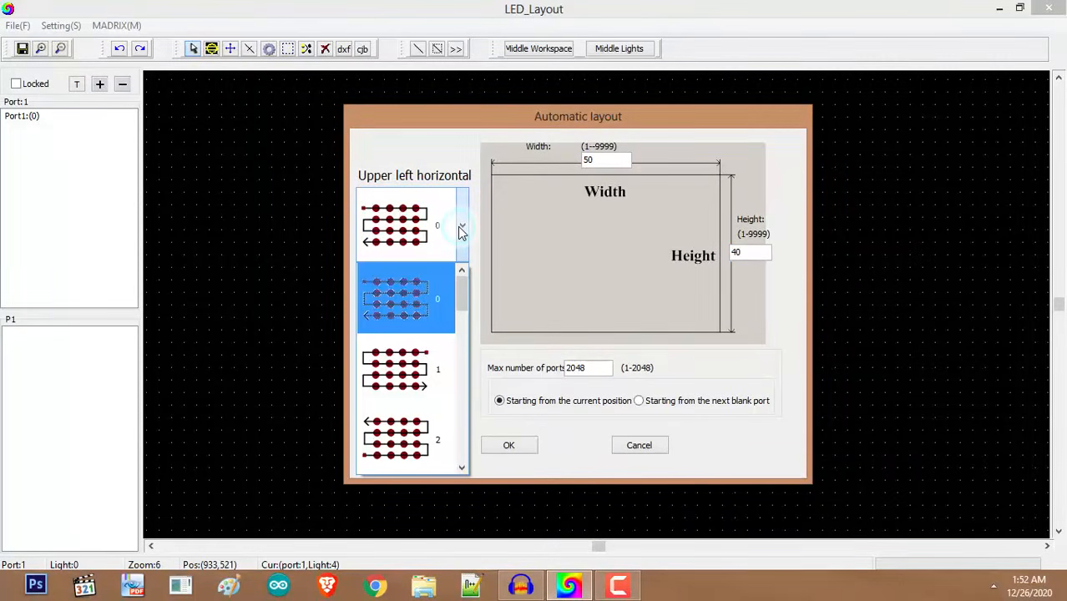
{"action": "left_click_drag", "start_coordinate": [458, 295], "coordinate": [381, 382]}
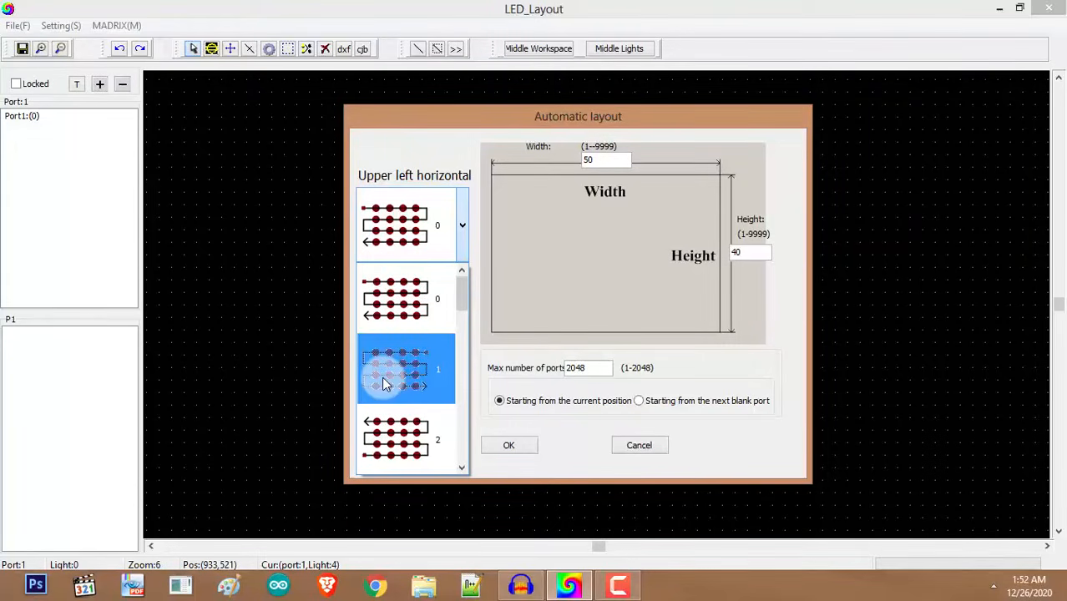
{"action": "left_click", "coordinate": [387, 294]}
{"action": "left_click", "coordinate": [462, 225]}
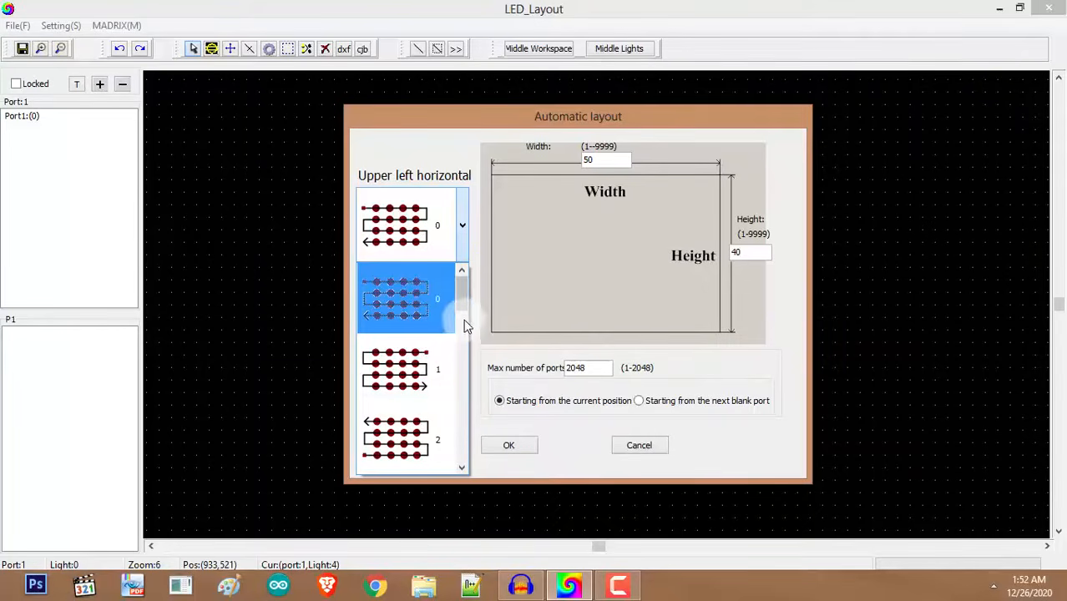
{"action": "left_click", "coordinate": [472, 288]}
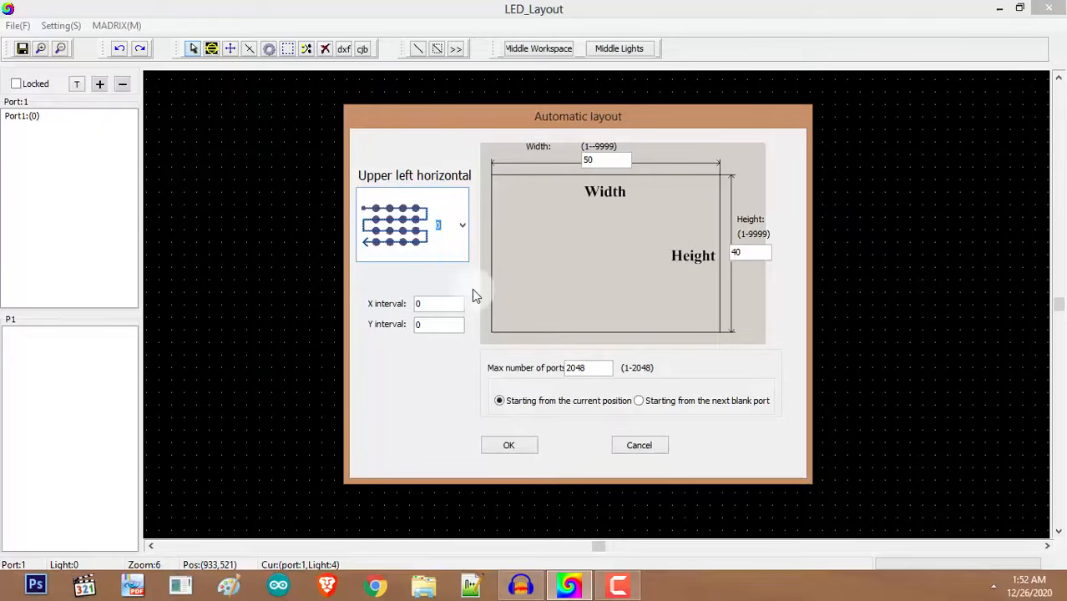
{"action": "left_click", "coordinate": [463, 238]}
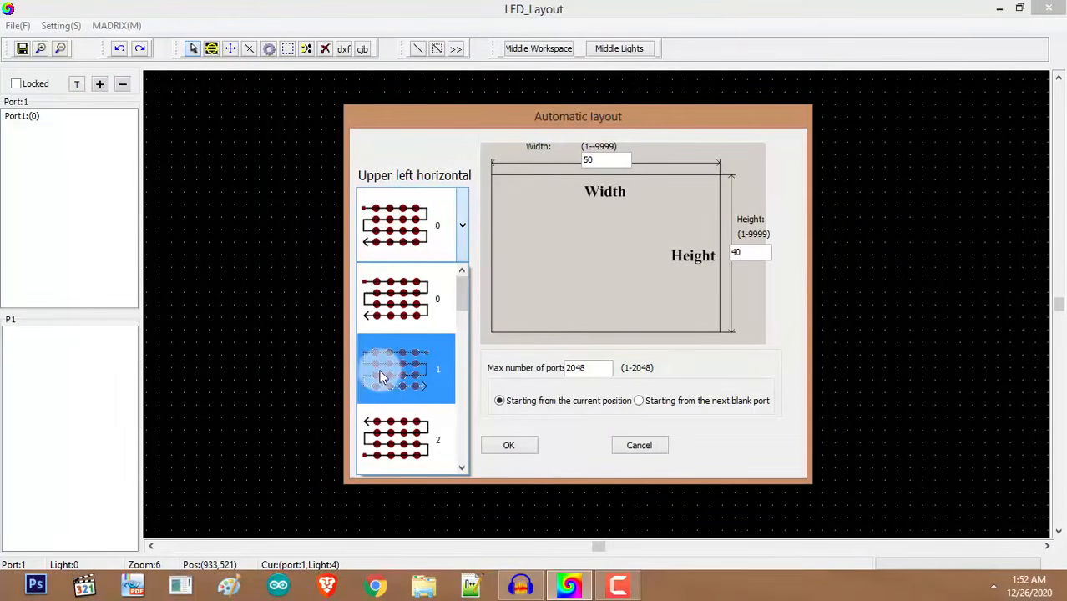
{"action": "left_click", "coordinate": [410, 301]}
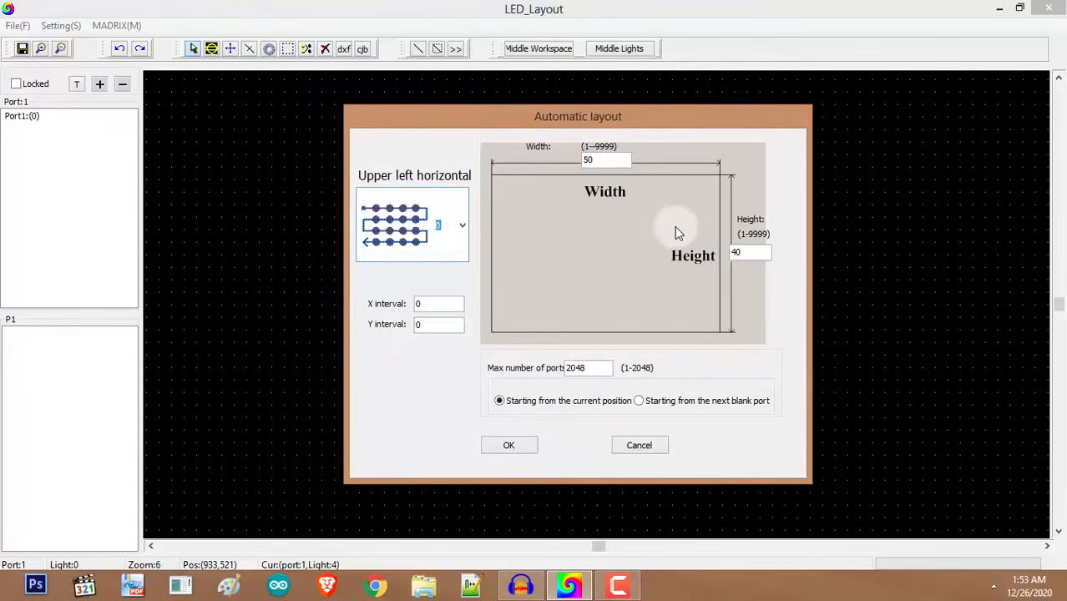
Review the X and Y intervals, the maximum number per port and the starting-position options of the automatic layout.
{"action": "double_click", "coordinate": [441, 302]}
{"action": "key", "text": "Tab"}
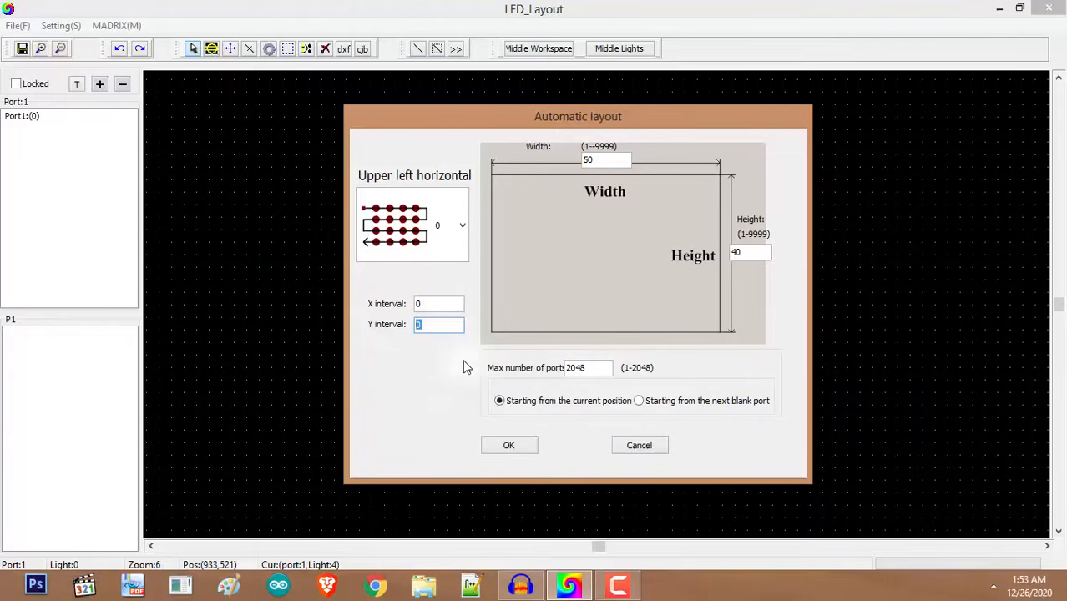
{"action": "double_click", "coordinate": [600, 368]}
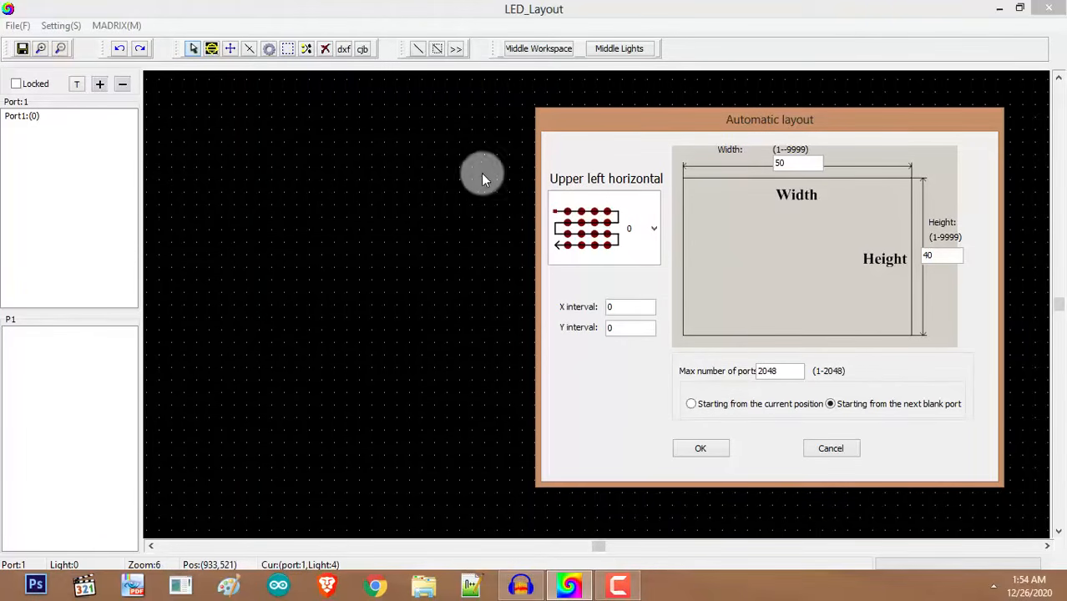
{"action": "left_click", "coordinate": [770, 407]}
{"action": "left_click", "coordinate": [595, 132]}
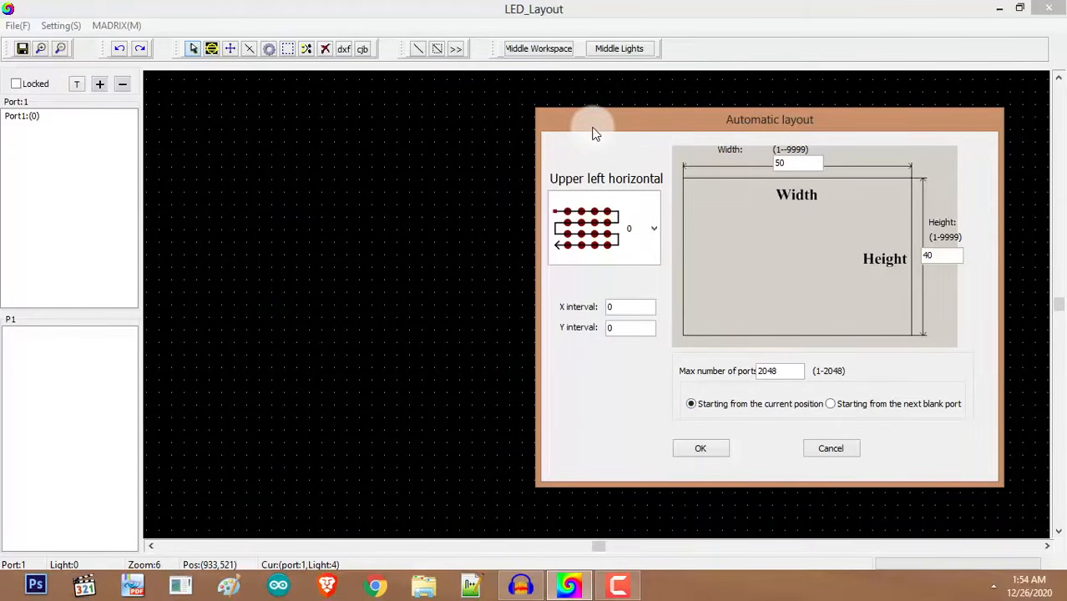
{"action": "left_click_drag", "start_coordinate": [592, 128], "coordinate": [547, 127]}
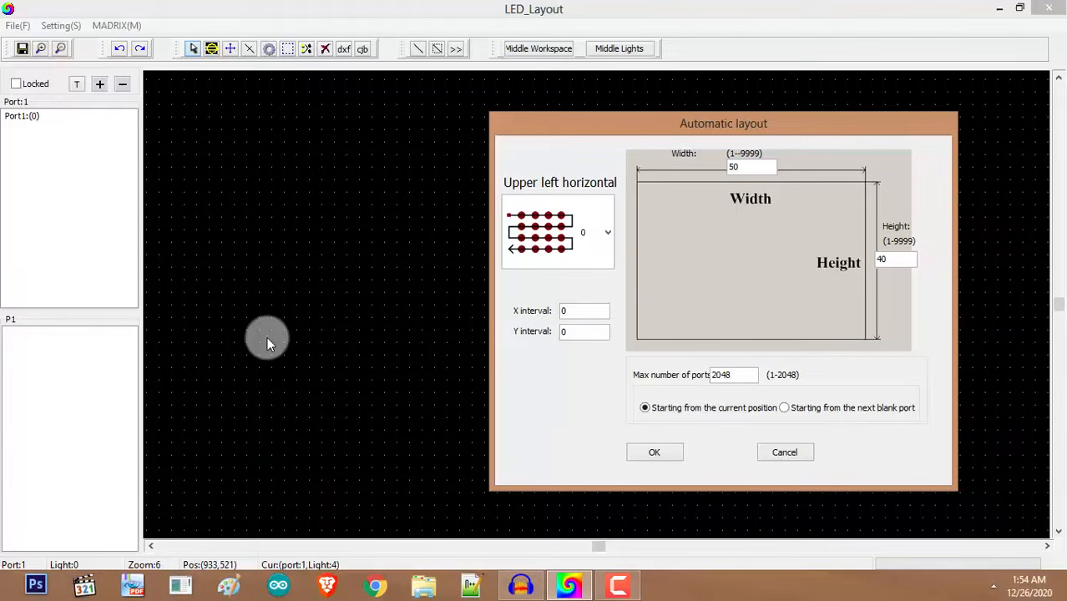
Set the automatic layout to start from the current position and place the 50 by 40 grid on the canvas for Port1.
{"action": "left_click", "coordinate": [833, 411]}
{"action": "left_click", "coordinate": [682, 408]}
{"action": "left_click", "coordinate": [836, 414]}
{"action": "left_click", "coordinate": [735, 415]}
{"action": "left_click", "coordinate": [678, 451]}
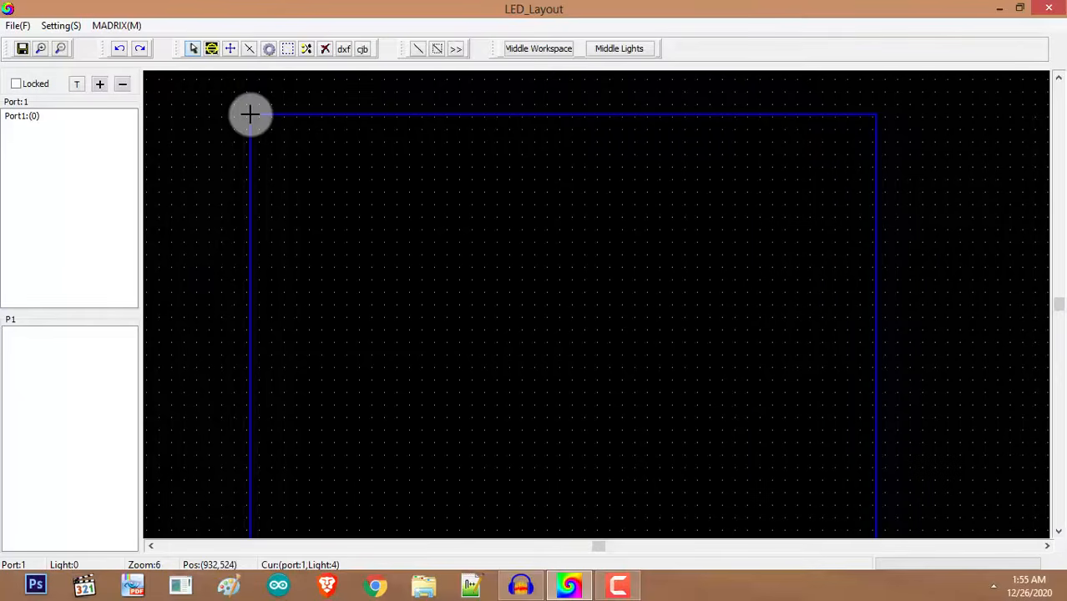
{"action": "left_click", "coordinate": [174, 88]}
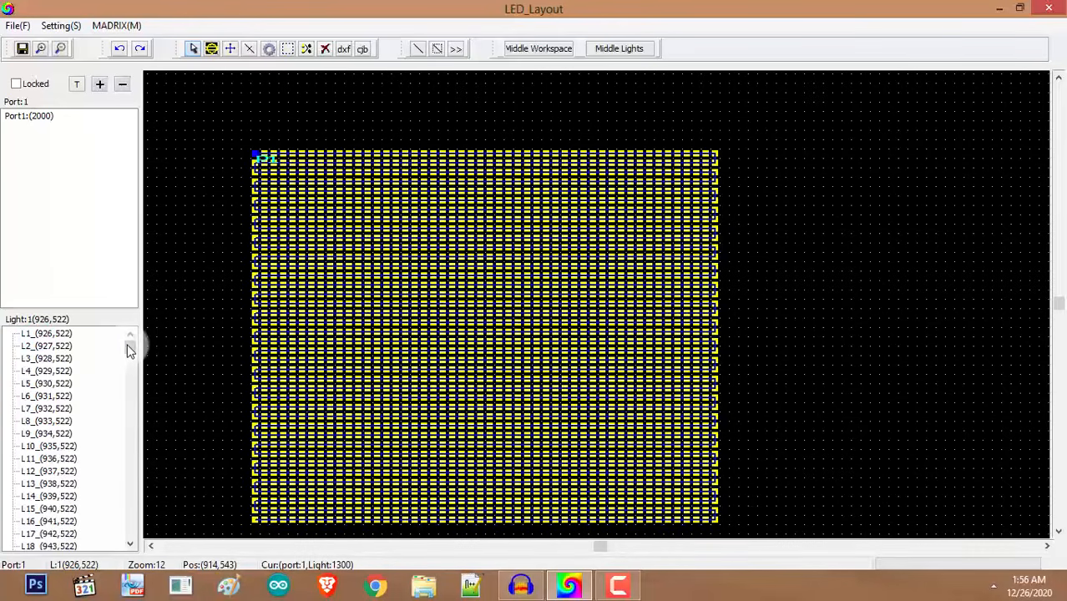
Examine the light list and the wiring of the placed LED grid, looking closely at its first light.
{"action": "left_click_drag", "start_coordinate": [130, 346], "coordinate": [124, 322]}
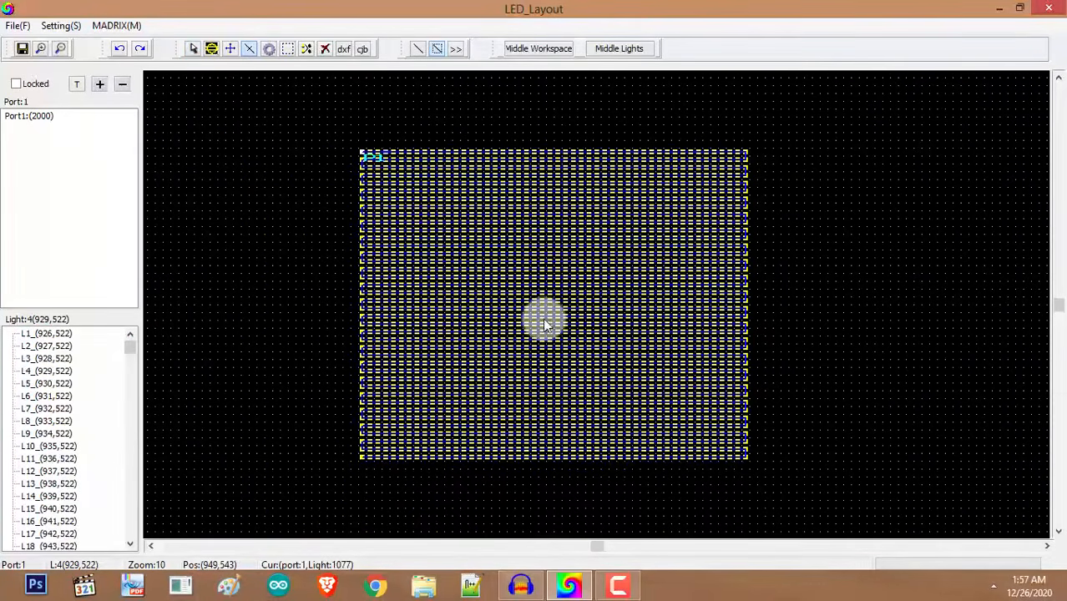
{"action": "scroll", "coordinate": [551, 308], "scroll_direction": "up", "scroll_amount": 4}
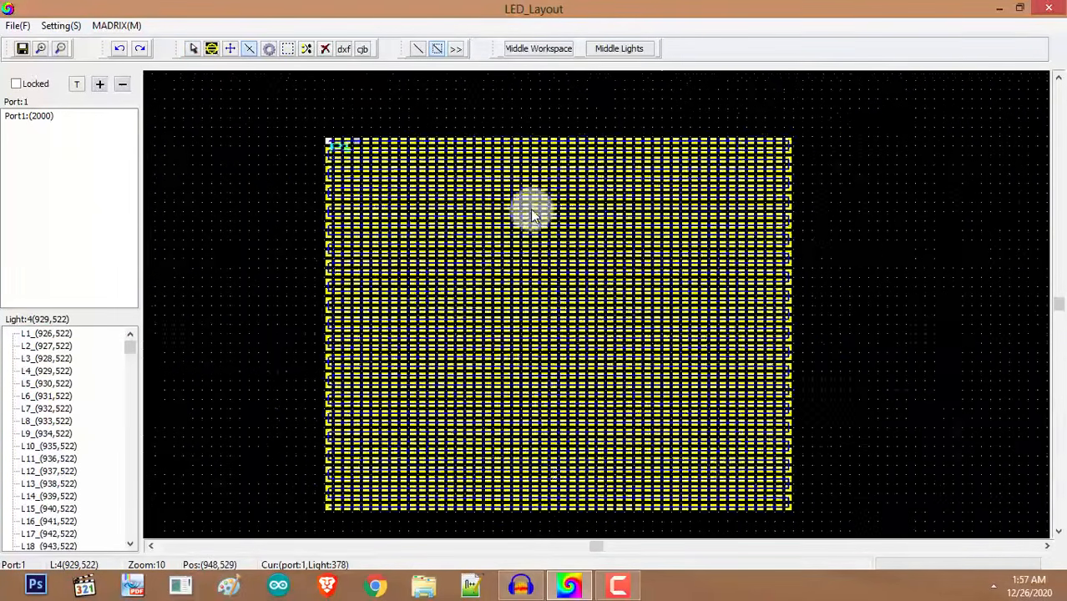
{"action": "scroll", "coordinate": [576, 350], "scroll_direction": "down", "scroll_amount": 4}
{"action": "scroll", "coordinate": [567, 317], "scroll_direction": "up", "scroll_amount": 4}
{"action": "scroll", "coordinate": [558, 267], "scroll_direction": "down", "scroll_amount": 2}
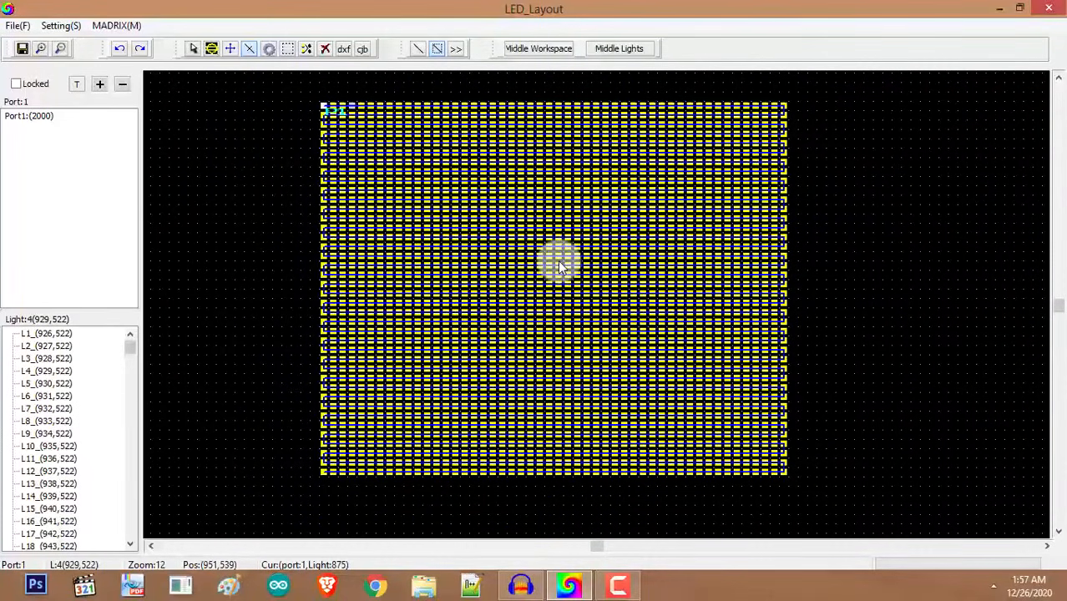
{"action": "left_click_drag", "start_coordinate": [559, 262], "coordinate": [518, 107]}
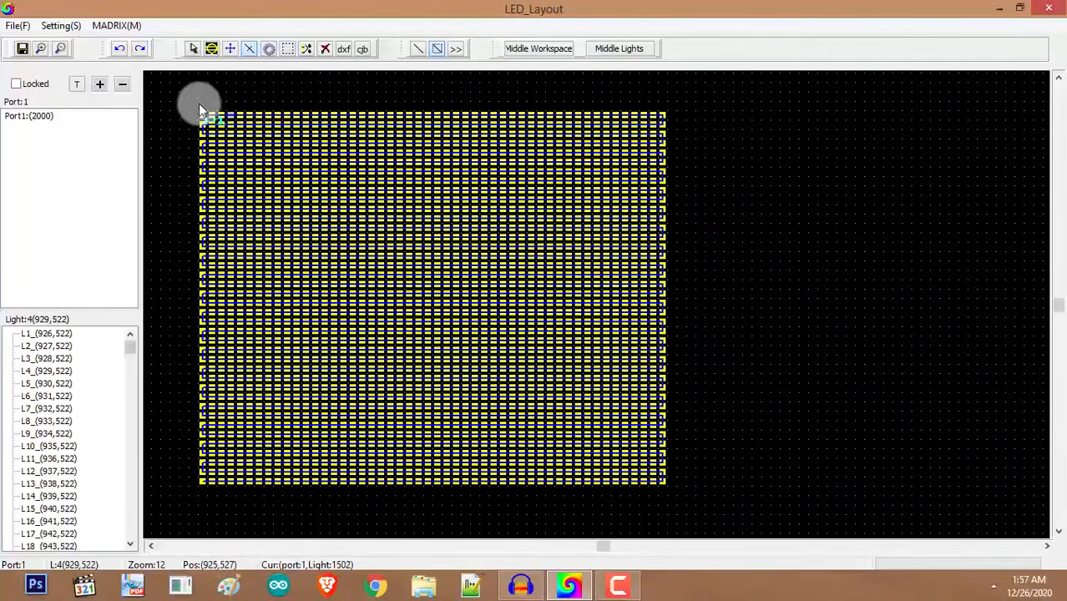
{"action": "scroll", "coordinate": [197, 117], "scroll_direction": "up", "scroll_amount": 5}
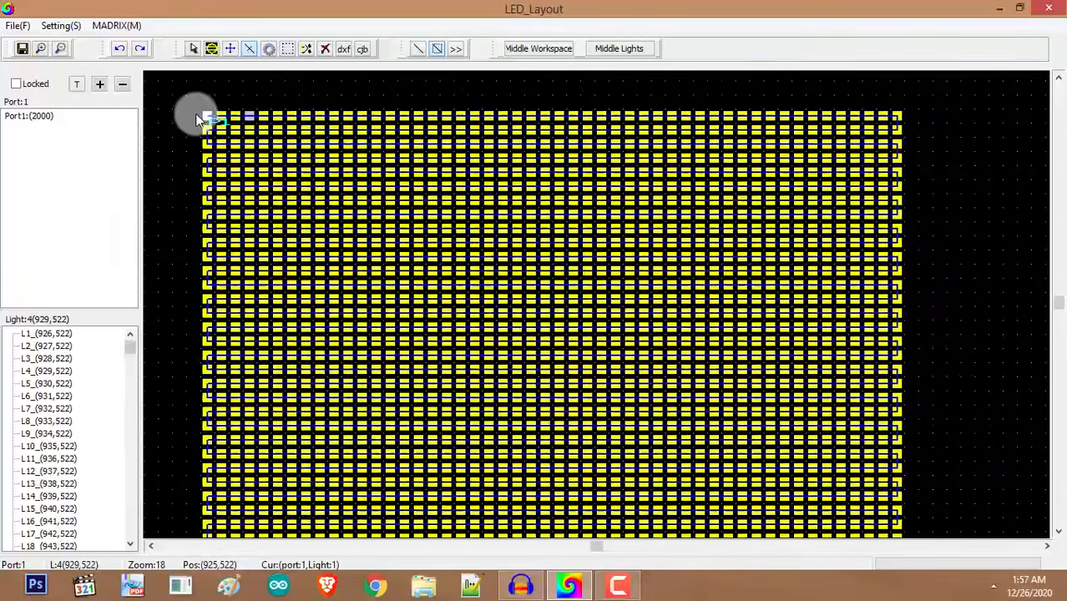
{"action": "scroll", "coordinate": [236, 109], "scroll_direction": "down", "scroll_amount": 4}
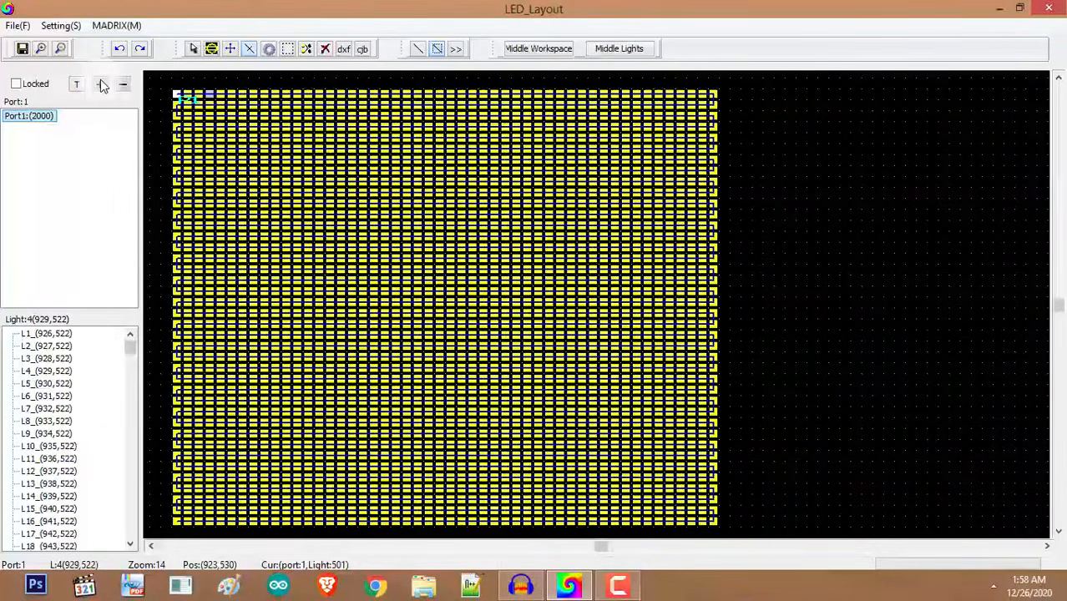
Add a second port and place a 50 by 40 automatic layout for Port2 directly against the right edge of the Port1 grid.
{"action": "left_click", "coordinate": [101, 85]}
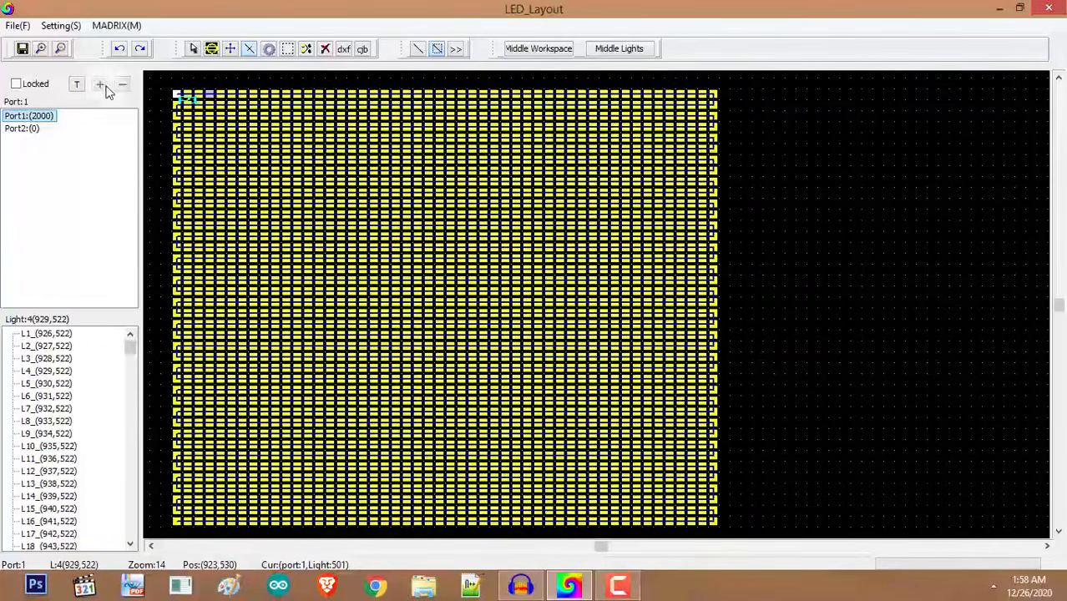
{"action": "left_click", "coordinate": [20, 130]}
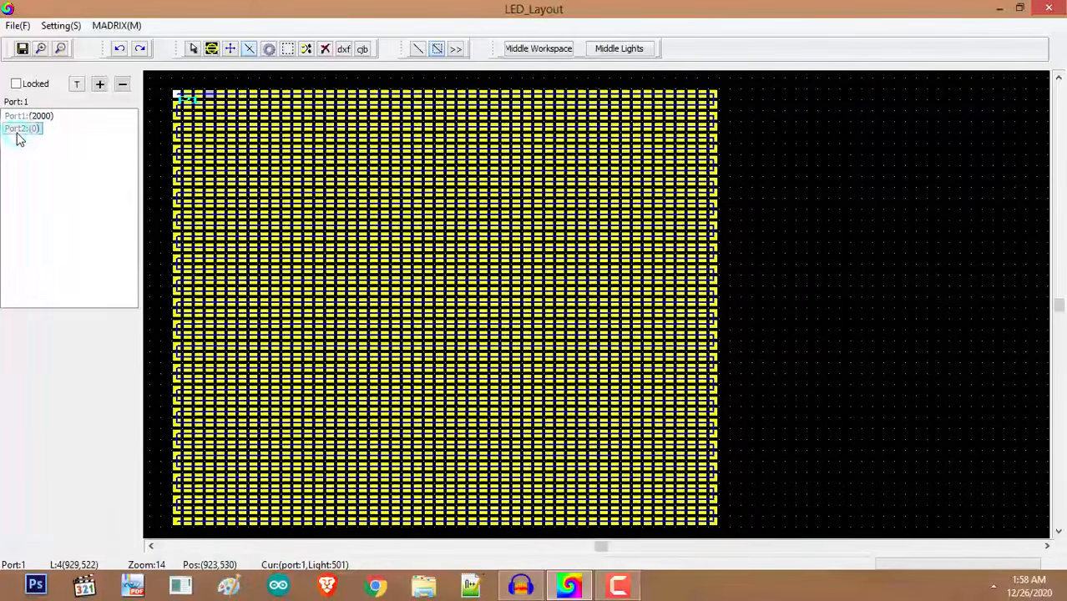
{"action": "left_click", "coordinate": [268, 48]}
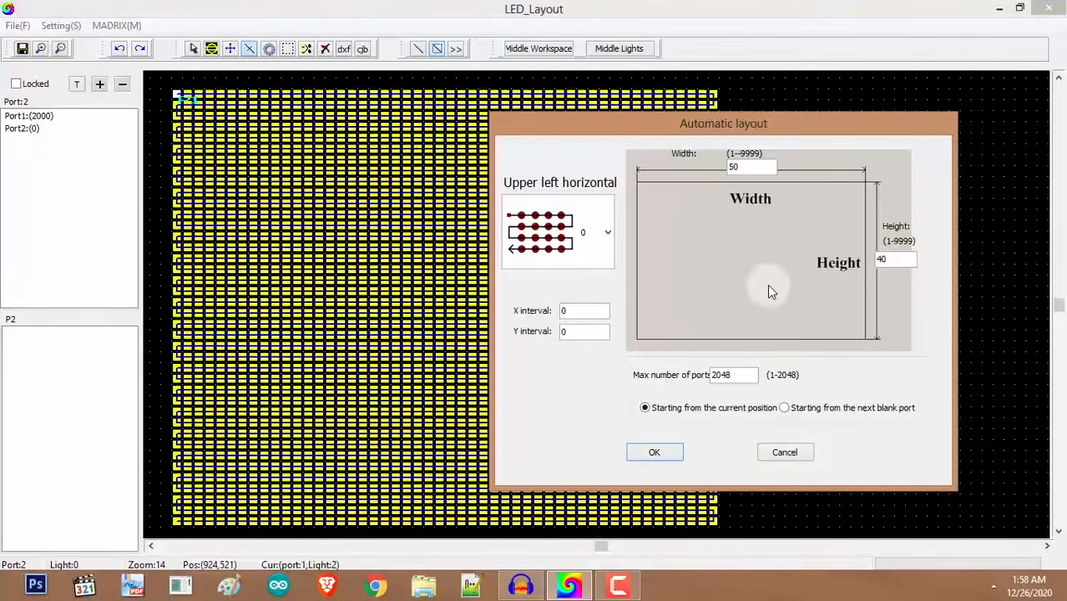
{"action": "left_click", "coordinate": [672, 452]}
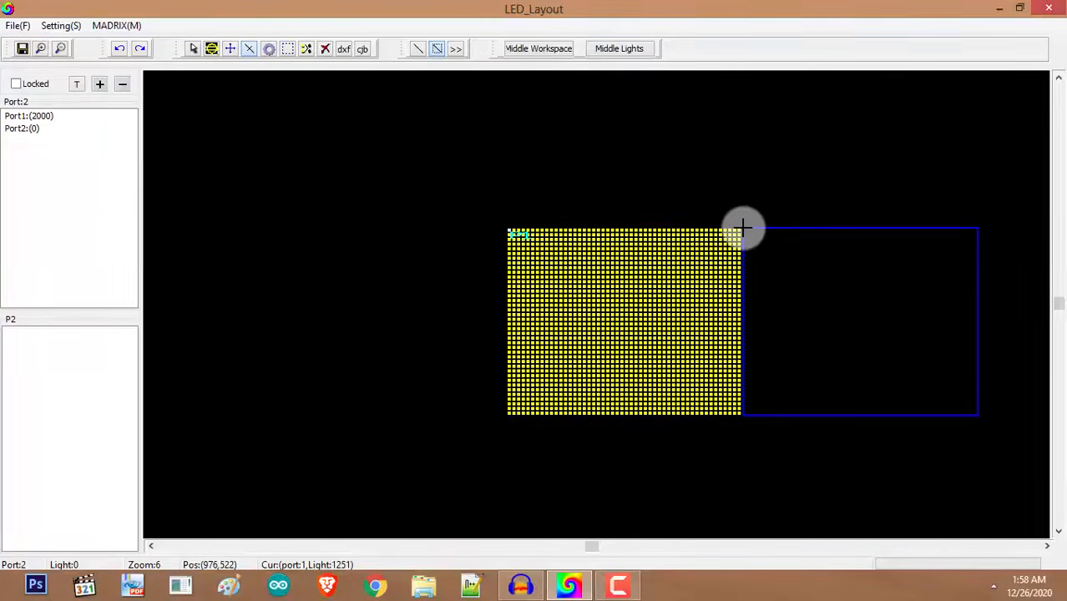
{"action": "left_click", "coordinate": [743, 227]}
{"action": "scroll", "coordinate": [744, 230], "scroll_direction": "up", "scroll_amount": 1}
{"action": "scroll", "coordinate": [747, 244], "scroll_direction": "up", "scroll_amount": 2}
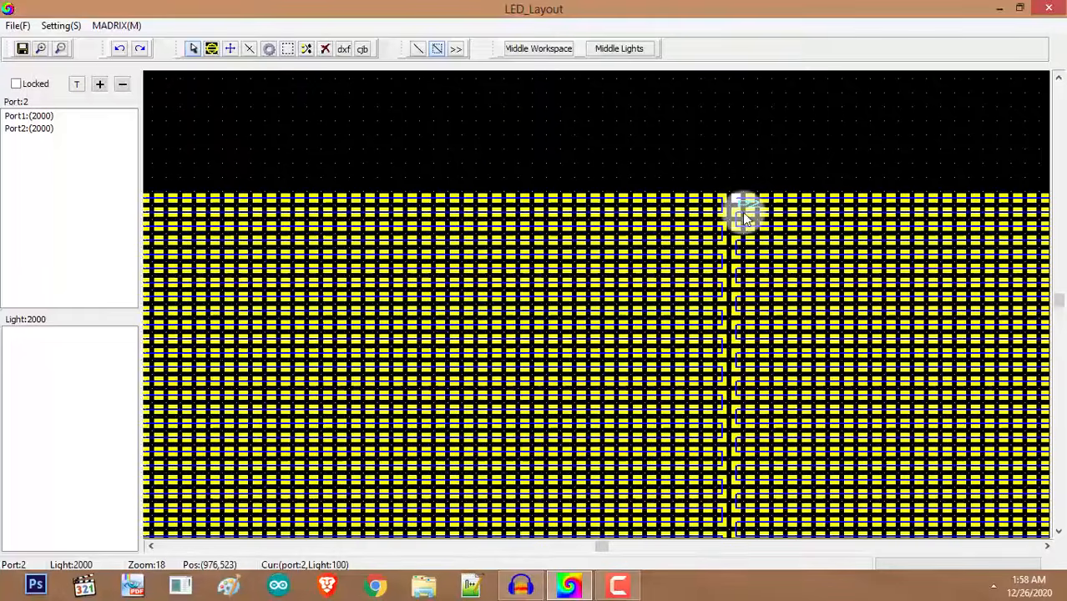
{"action": "scroll", "coordinate": [735, 208], "scroll_direction": "down", "scroll_amount": 1}
{"action": "scroll", "coordinate": [735, 208], "scroll_direction": "down", "scroll_amount": 2}
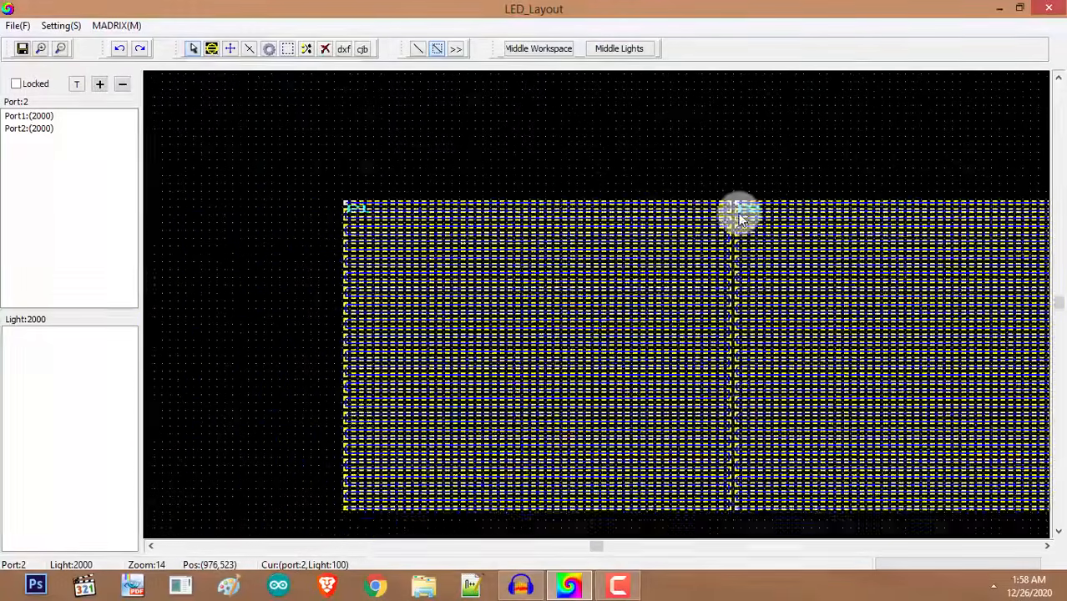
{"action": "scroll", "coordinate": [738, 213], "scroll_direction": "up", "scroll_amount": 4}
{"action": "left_click", "coordinate": [123, 147]}
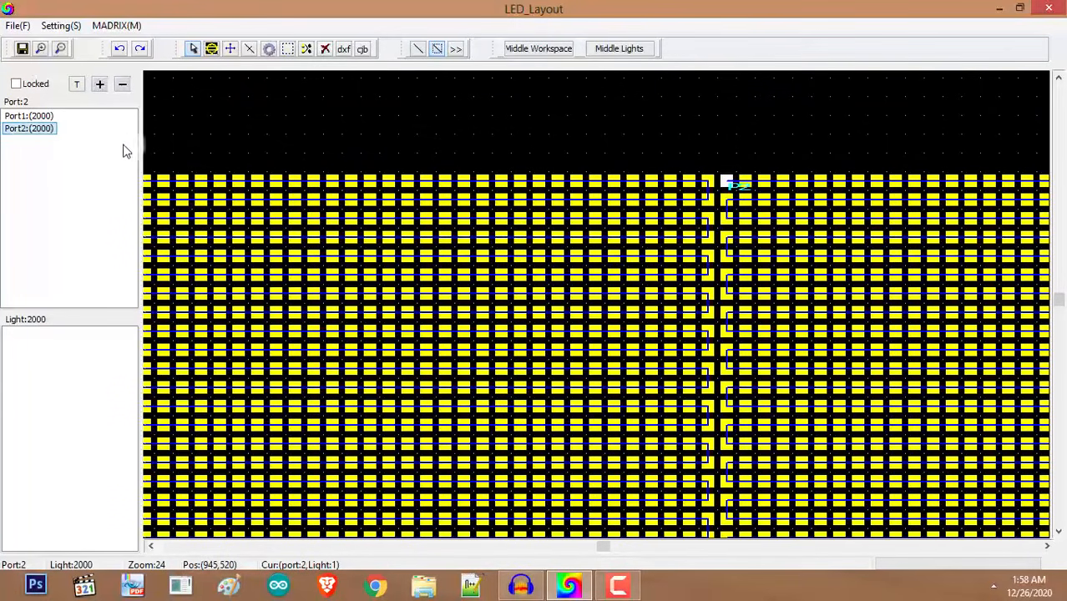
{"action": "left_click", "coordinate": [211, 48]}
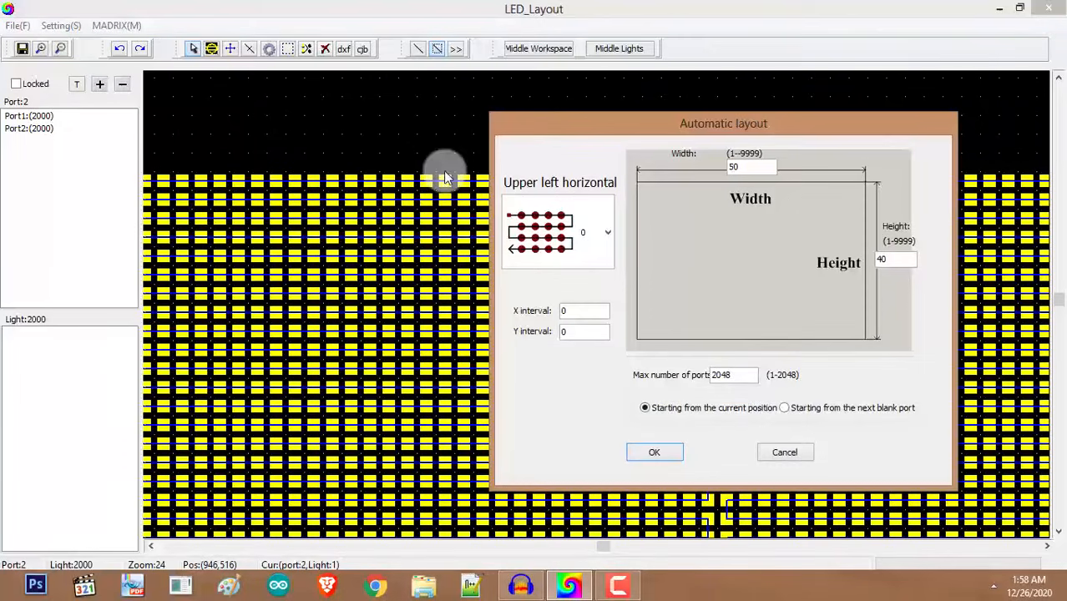
{"action": "left_click", "coordinate": [790, 453]}
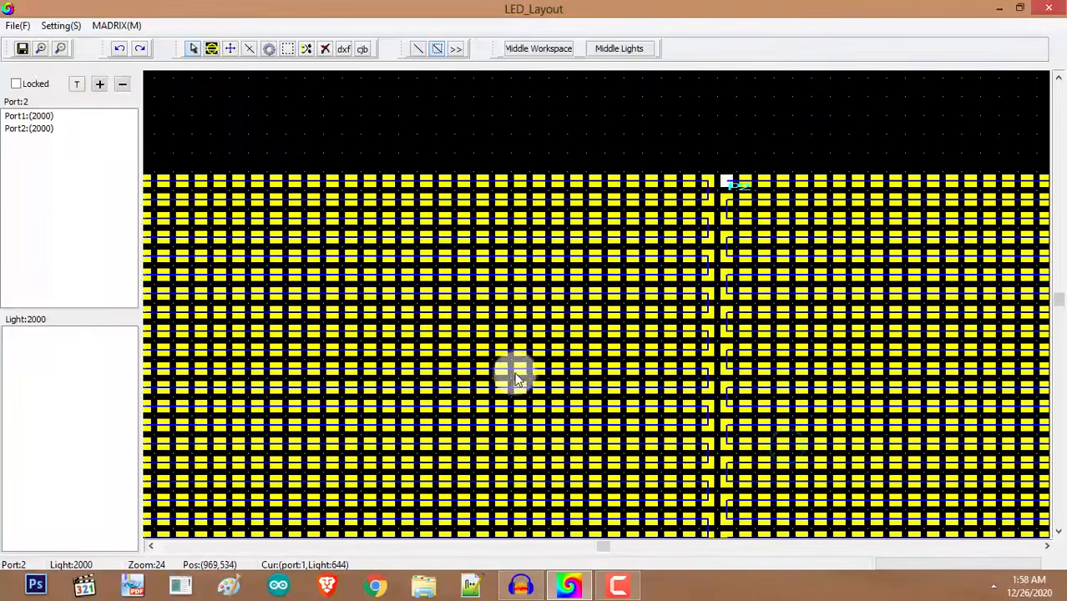
{"action": "scroll", "coordinate": [511, 372], "scroll_direction": "down", "scroll_amount": 3}
{"action": "left_click", "coordinate": [270, 49]}
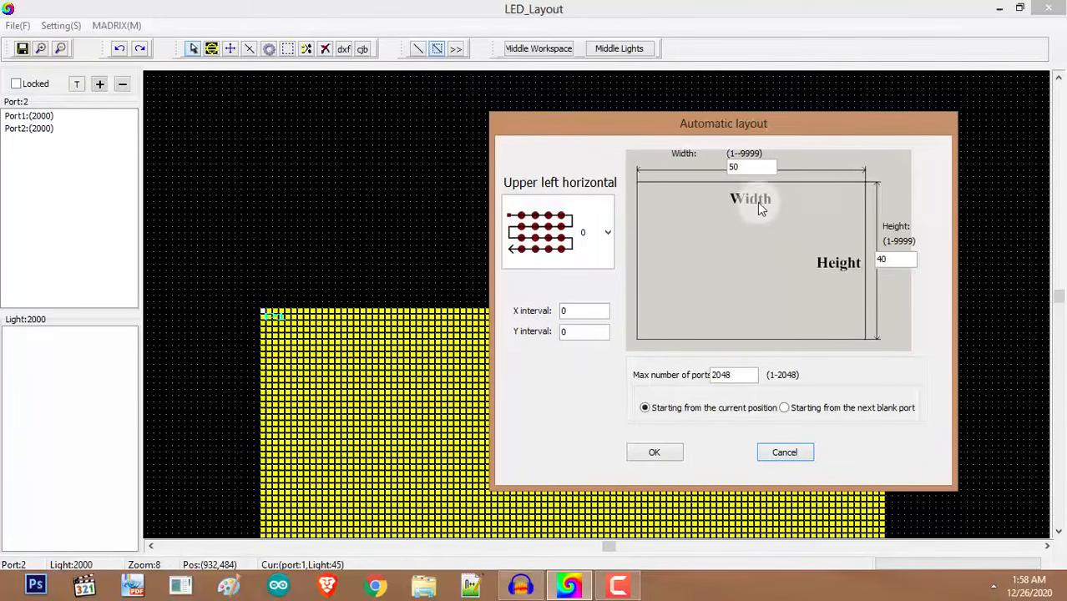
{"action": "left_click", "coordinate": [785, 452]}
{"action": "left_click", "coordinate": [33, 129]}
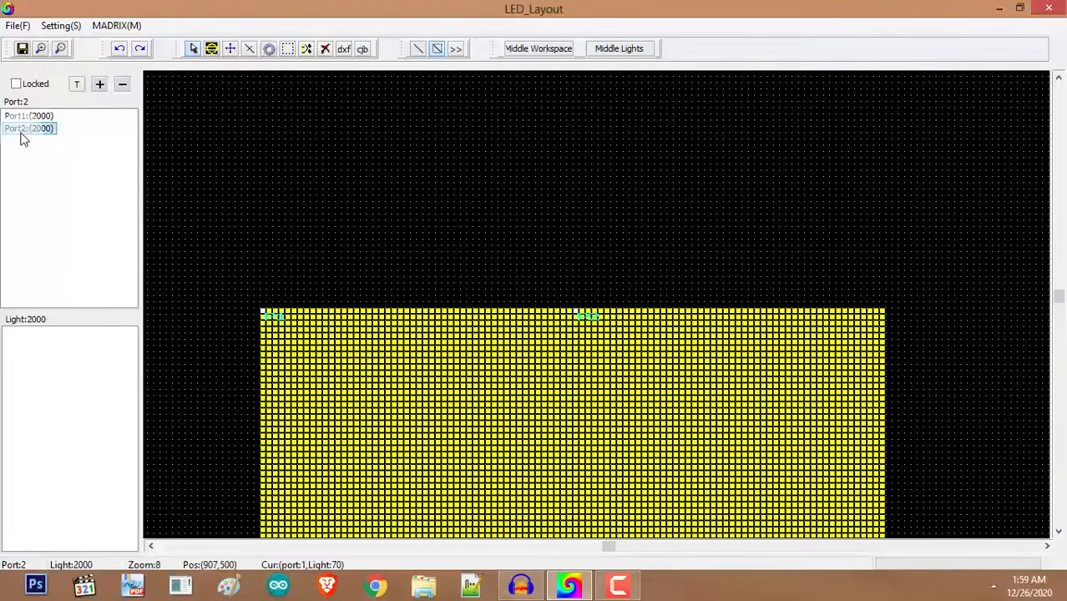
{"action": "double_click", "coordinate": [24, 138]}
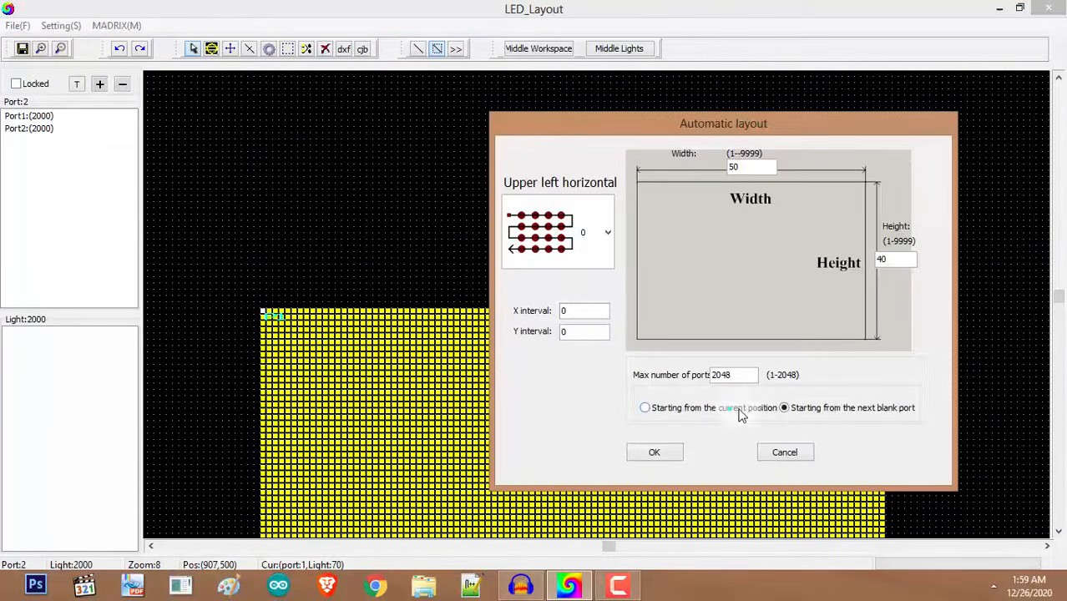
{"action": "left_click", "coordinate": [784, 450]}
Undo the addition of the Port2 layout and try to redo it.
{"action": "left_click", "coordinate": [116, 48]}
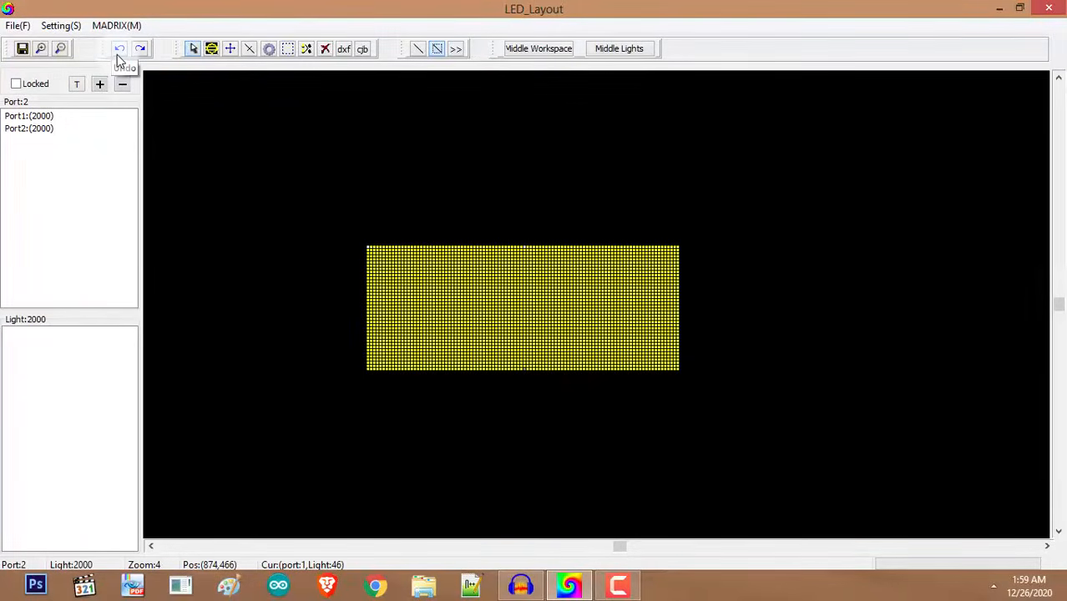
{"action": "left_click", "coordinate": [122, 47]}
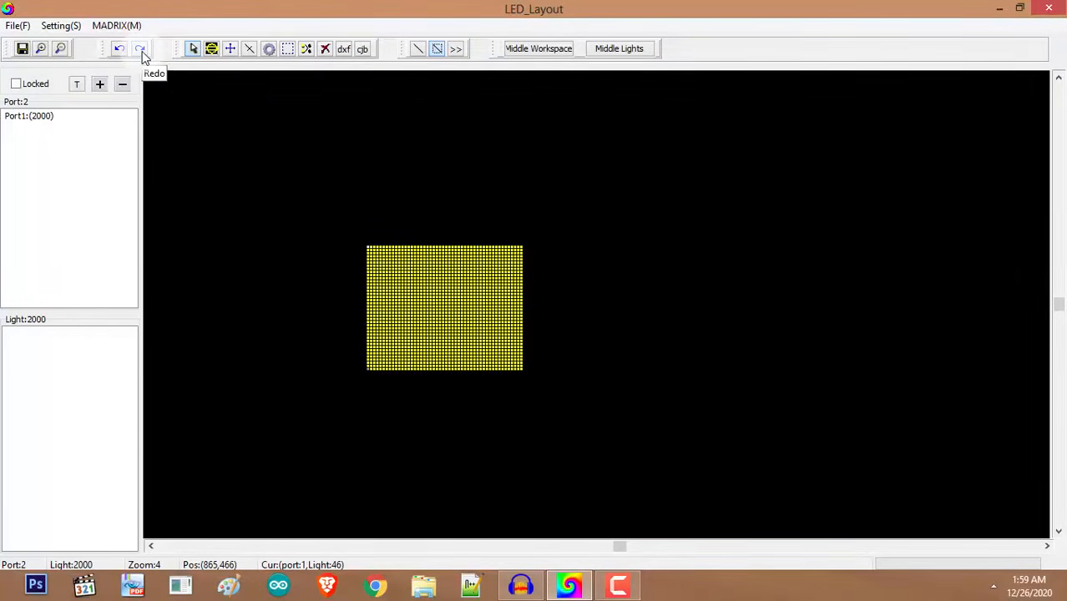
{"action": "left_click", "coordinate": [143, 53]}
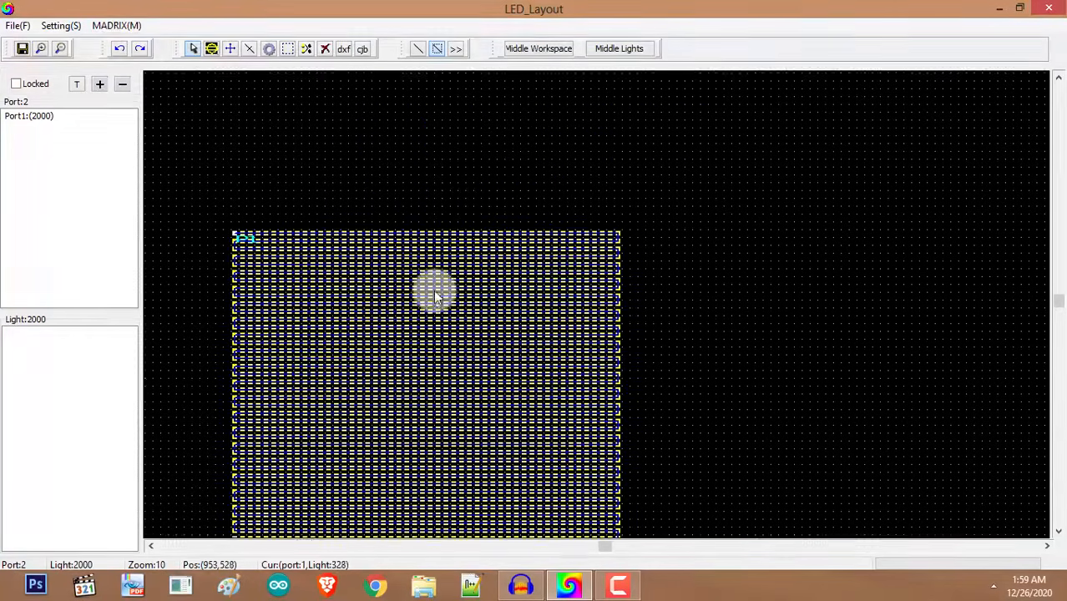
Select all lights in the right half of the Port1 grid and delete them.
{"action": "left_click_drag", "start_coordinate": [435, 296], "coordinate": [538, 217]}
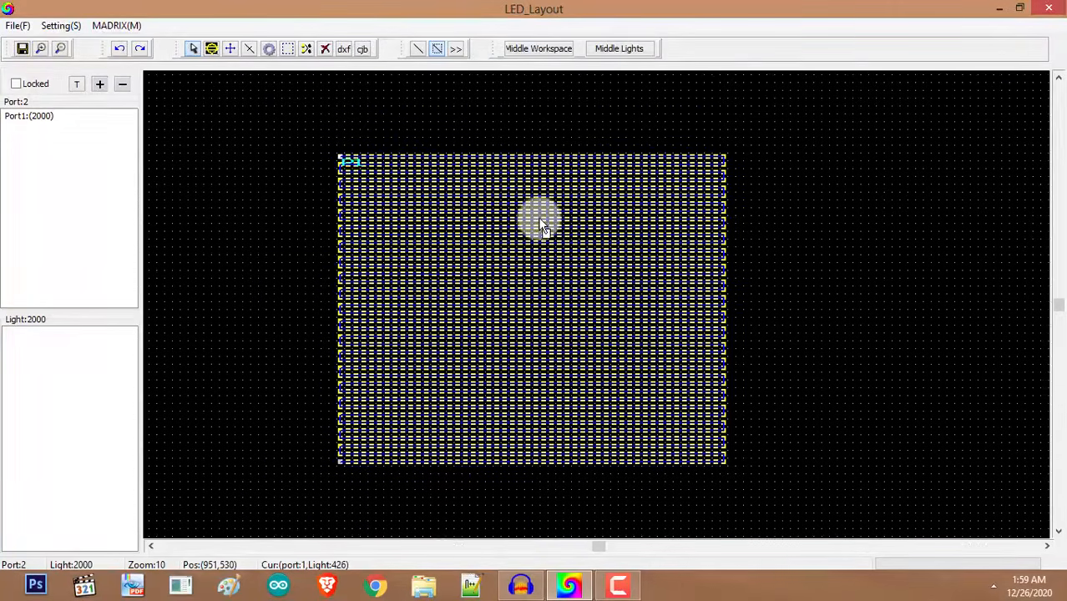
{"action": "right_click", "coordinate": [539, 217]}
{"action": "left_click", "coordinate": [816, 218]}
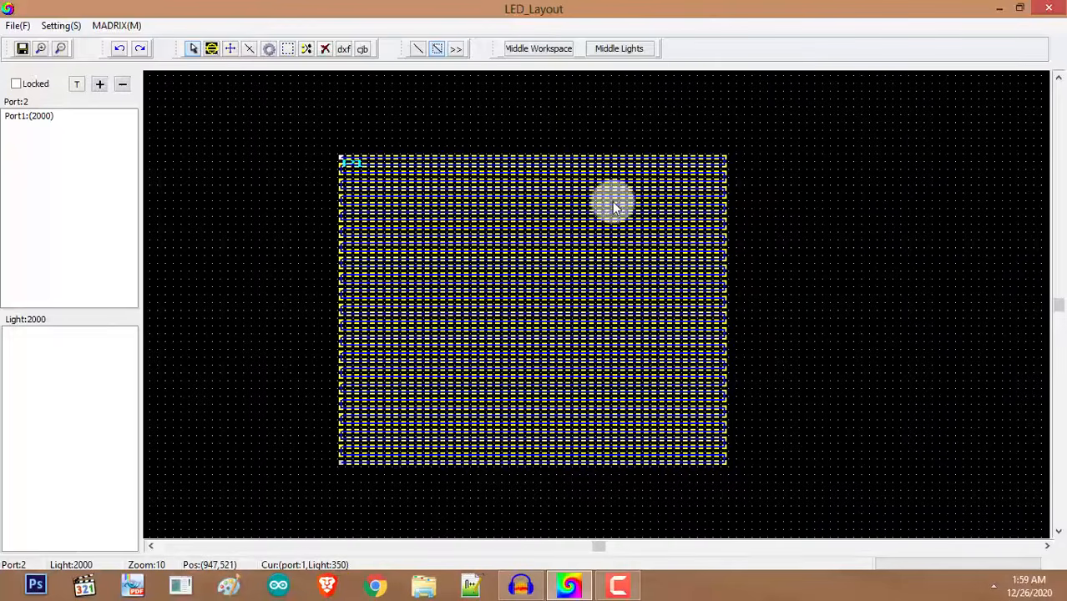
{"action": "left_click", "coordinate": [199, 51]}
{"action": "left_click", "coordinate": [762, 139]}
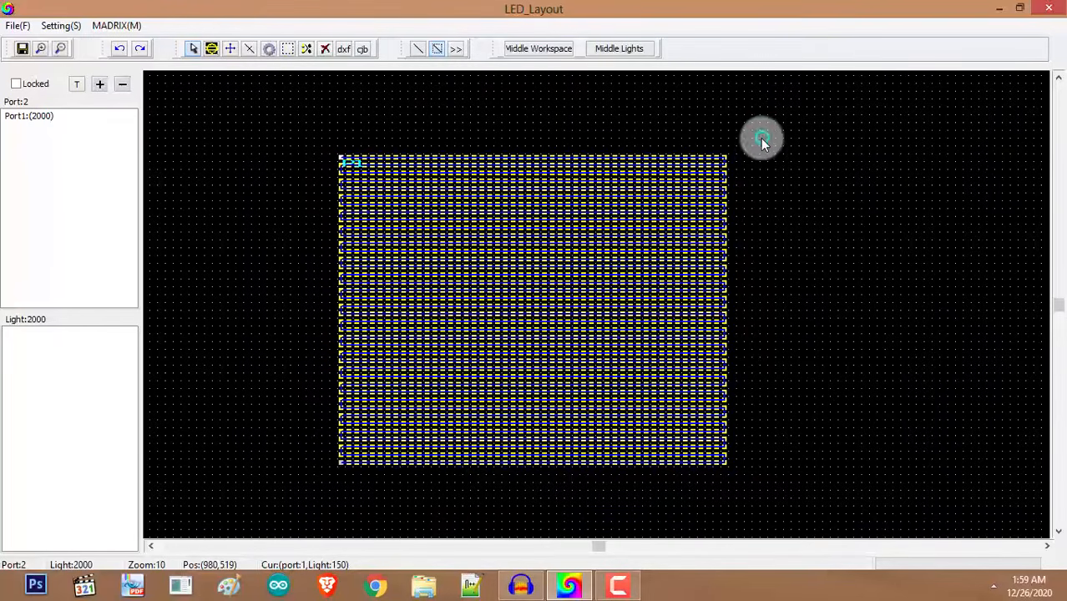
{"action": "left_click_drag", "start_coordinate": [762, 142], "coordinate": [533, 477]}
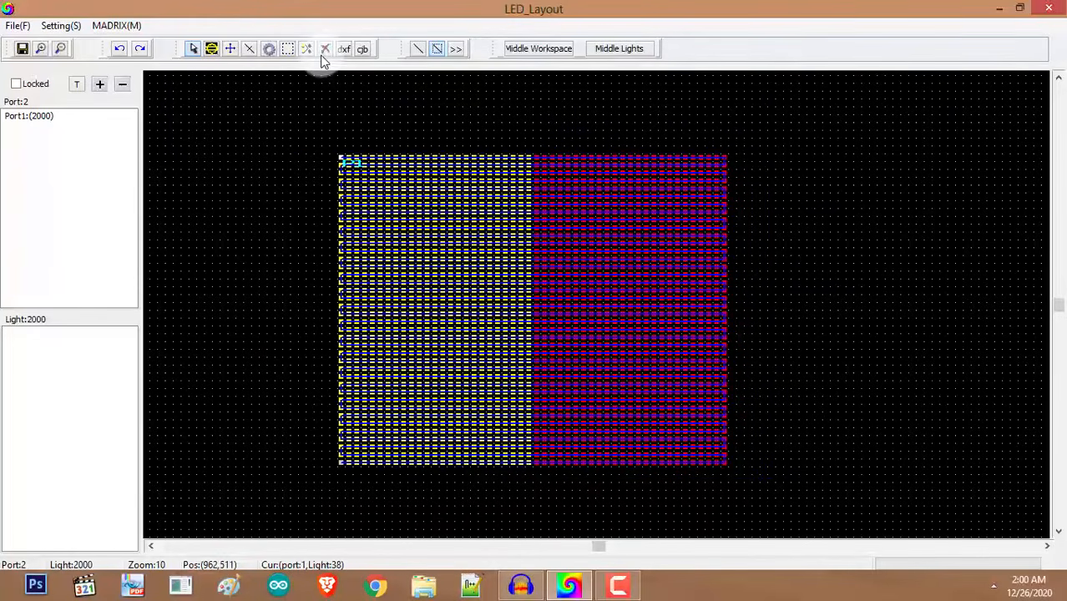
{"action": "right_click", "coordinate": [622, 171]}
{"action": "left_click", "coordinate": [576, 214]}
{"action": "right_click", "coordinate": [577, 214]}
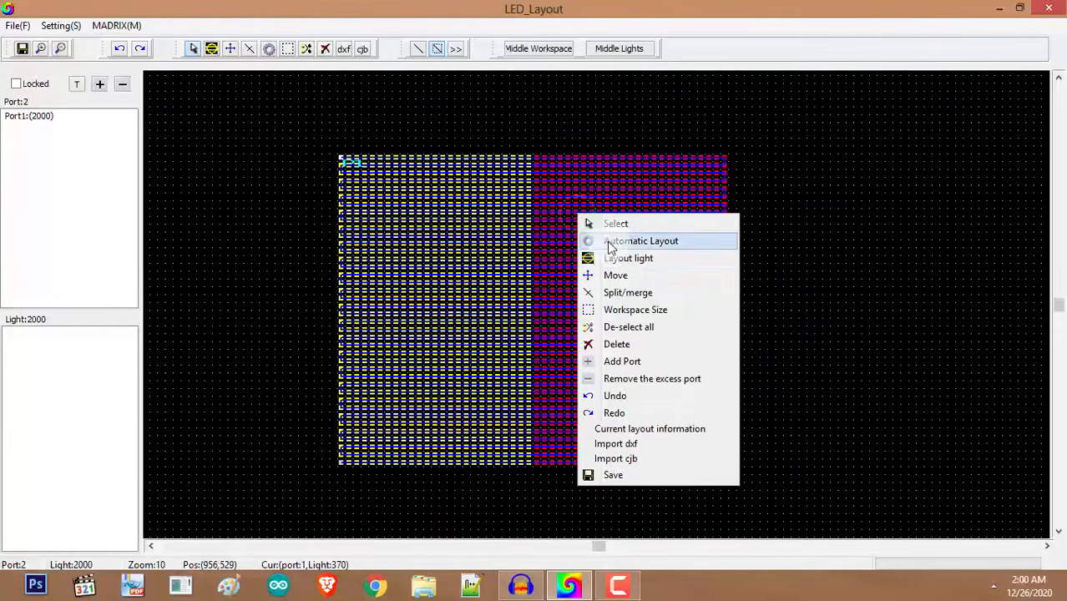
{"action": "left_click", "coordinate": [623, 346]}
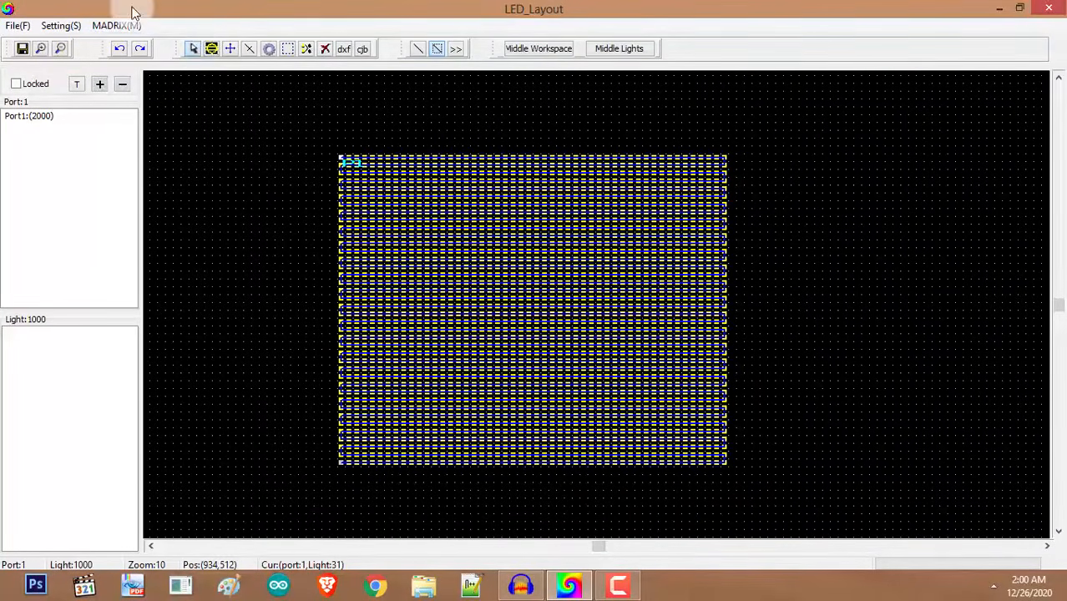
Select the entire Port1 grid and delete all of its lights.
{"action": "left_click", "coordinate": [193, 49]}
{"action": "left_click_drag", "start_coordinate": [745, 138], "coordinate": [290, 502]}
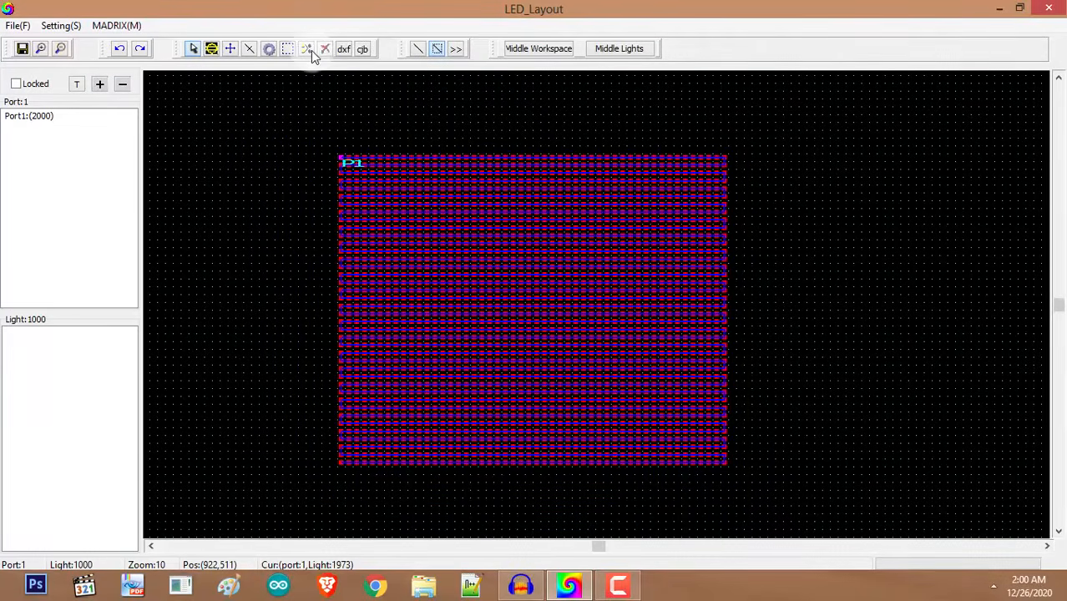
{"action": "left_click", "coordinate": [325, 50]}
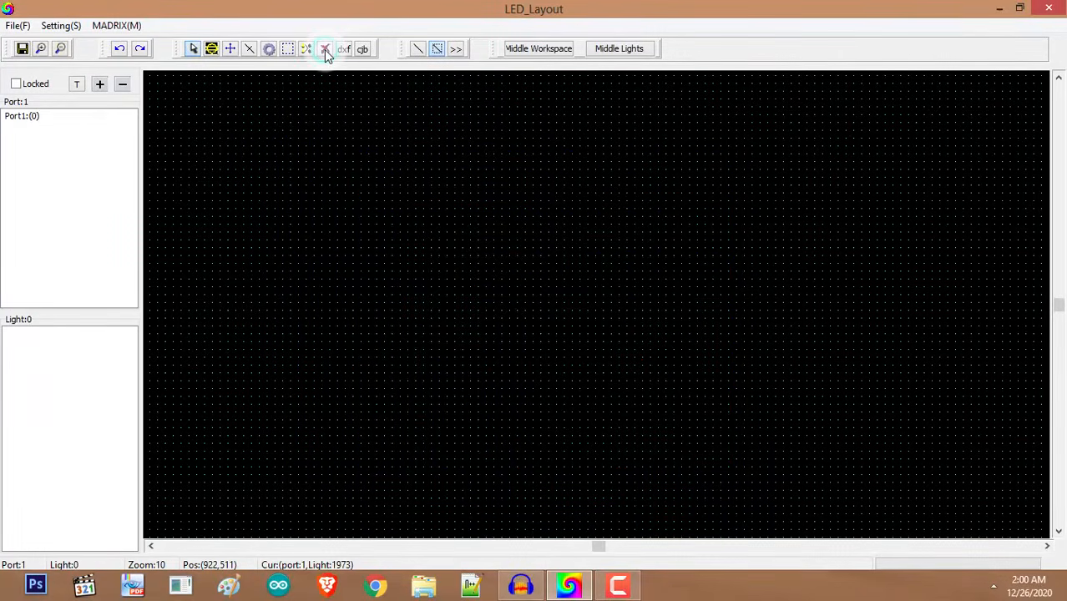
Undo the deletion of the Port1 lights and select the entire restored grid.
{"action": "key", "text": "ctrl+z"}
{"action": "left_click_drag", "start_coordinate": [284, 91], "coordinate": [576, 492]}
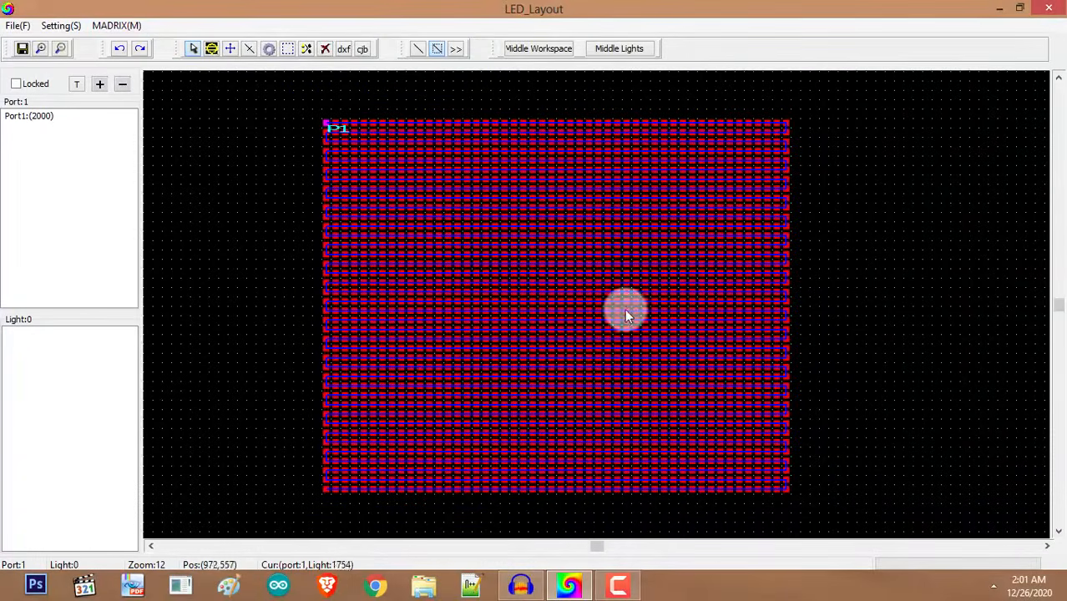
{"action": "left_click", "coordinate": [307, 49]}
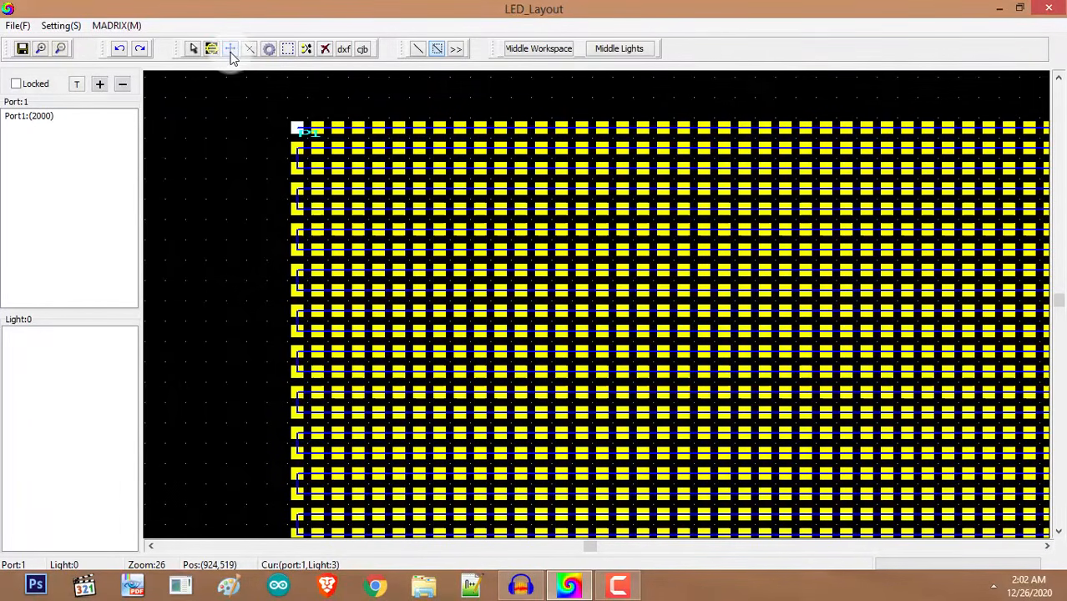
Try to move the fifth light of the grid's first row to a spot above the grid.
{"action": "left_click", "coordinate": [378, 131]}
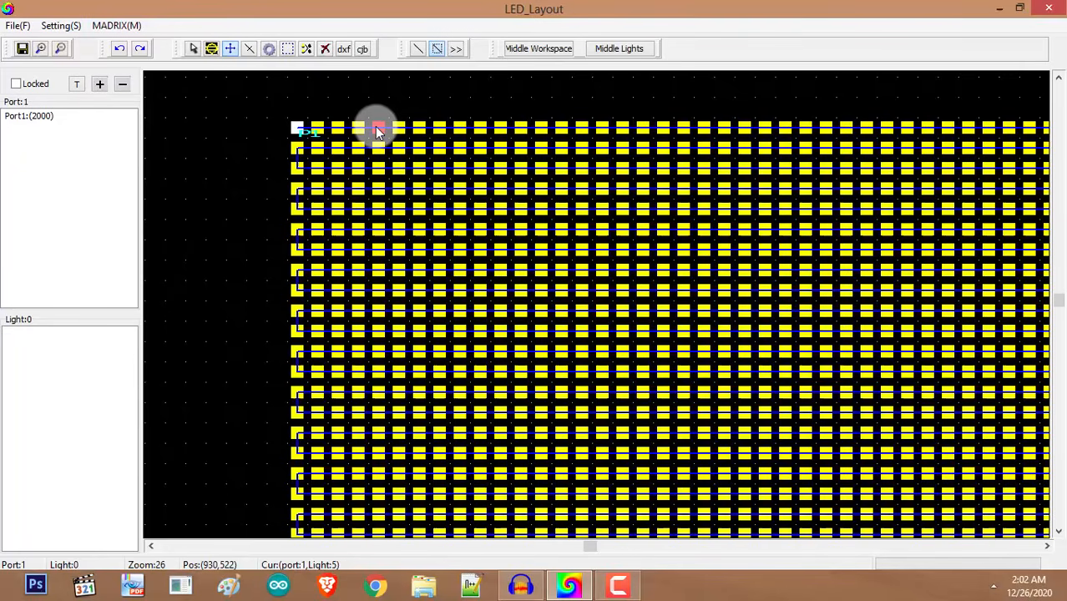
{"action": "left_click_drag", "start_coordinate": [378, 131], "coordinate": [377, 88]}
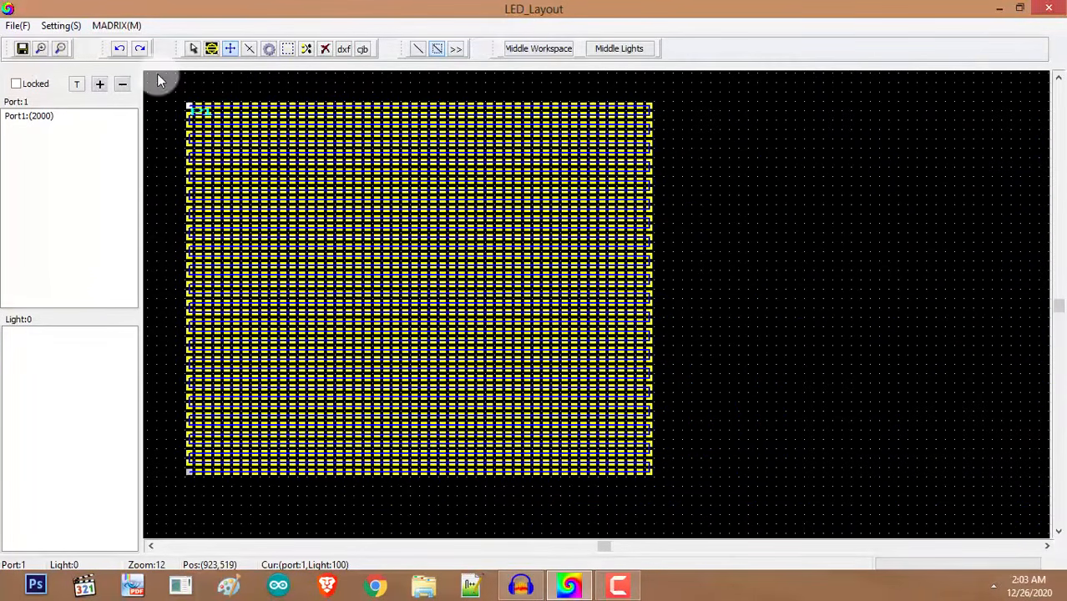
{"action": "left_click", "coordinate": [190, 106]}
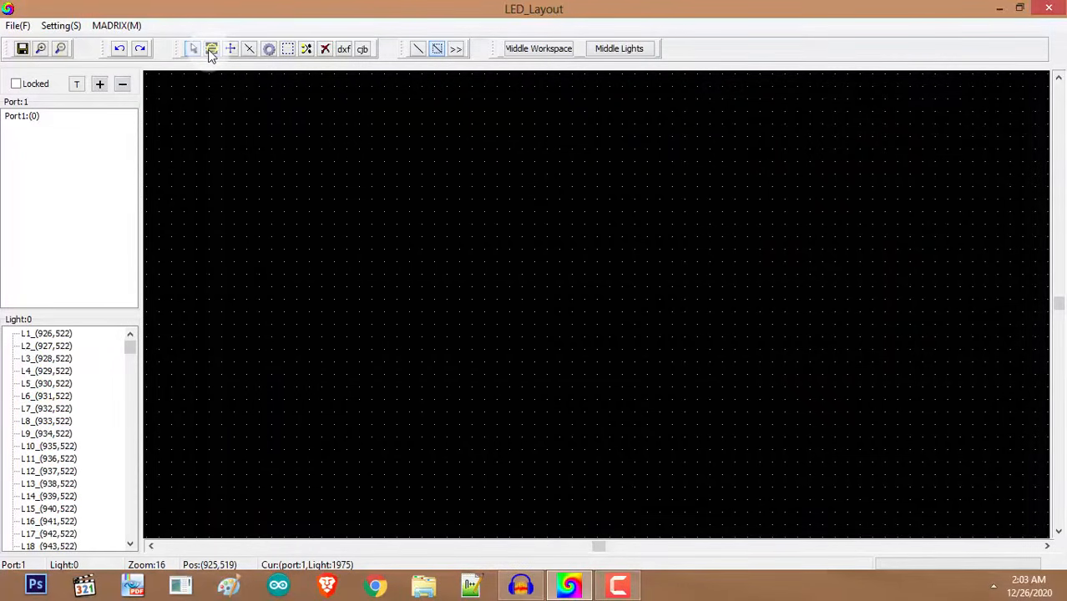
Lay out a horizontal first row of 22 lights by hand on Port1 with the Layout light tool.
{"action": "left_click", "coordinate": [33, 116]}
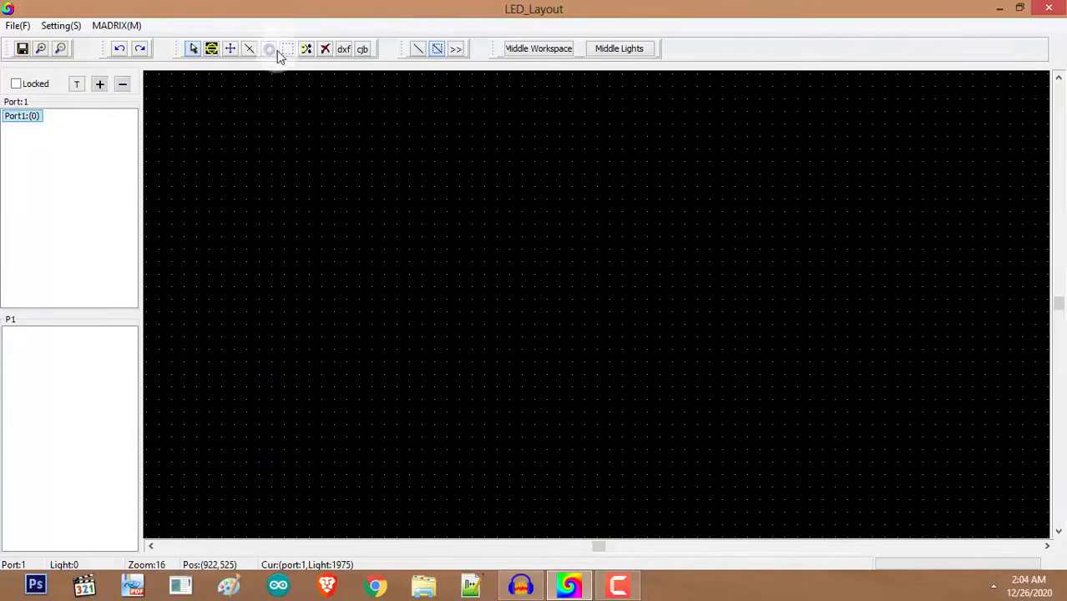
{"action": "left_click", "coordinate": [211, 49]}
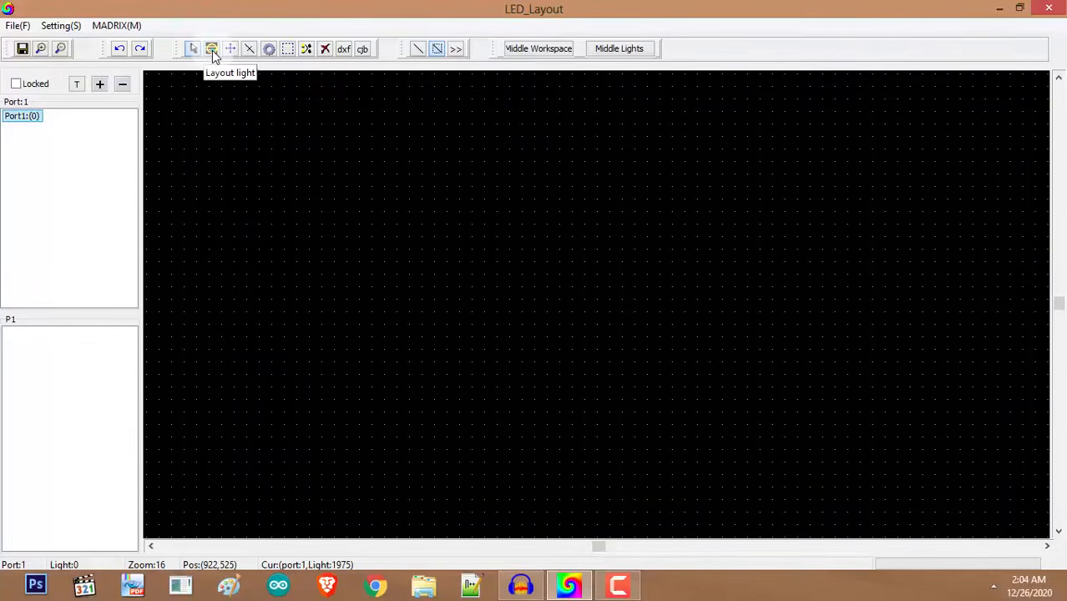
{"action": "left_click_drag", "start_coordinate": [189, 106], "coordinate": [359, 107]}
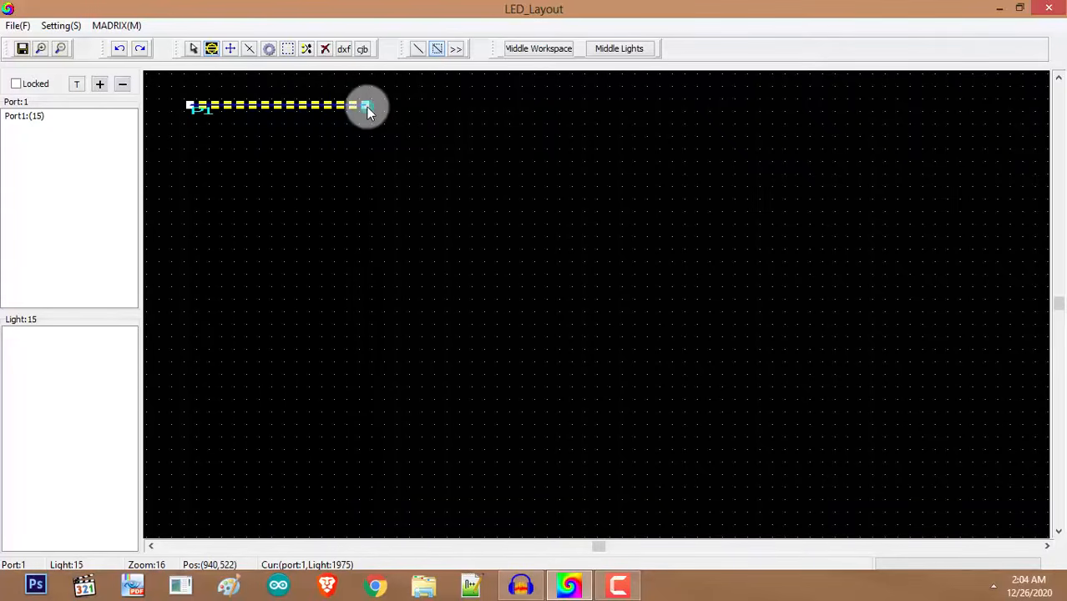
{"action": "left_click", "coordinate": [420, 53]}
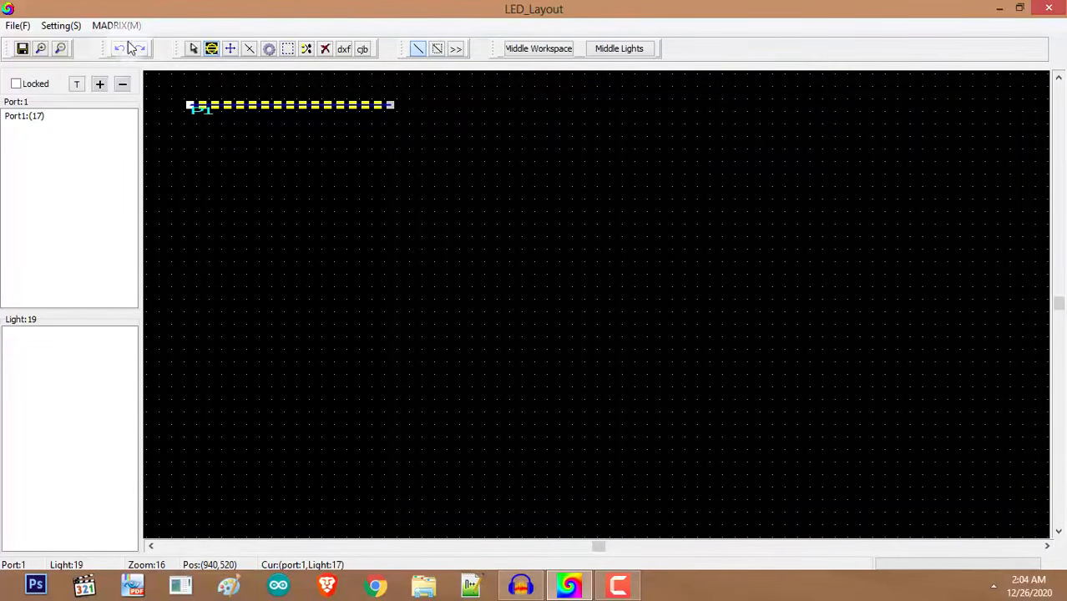
{"action": "left_click_drag", "start_coordinate": [392, 105], "coordinate": [456, 111]}
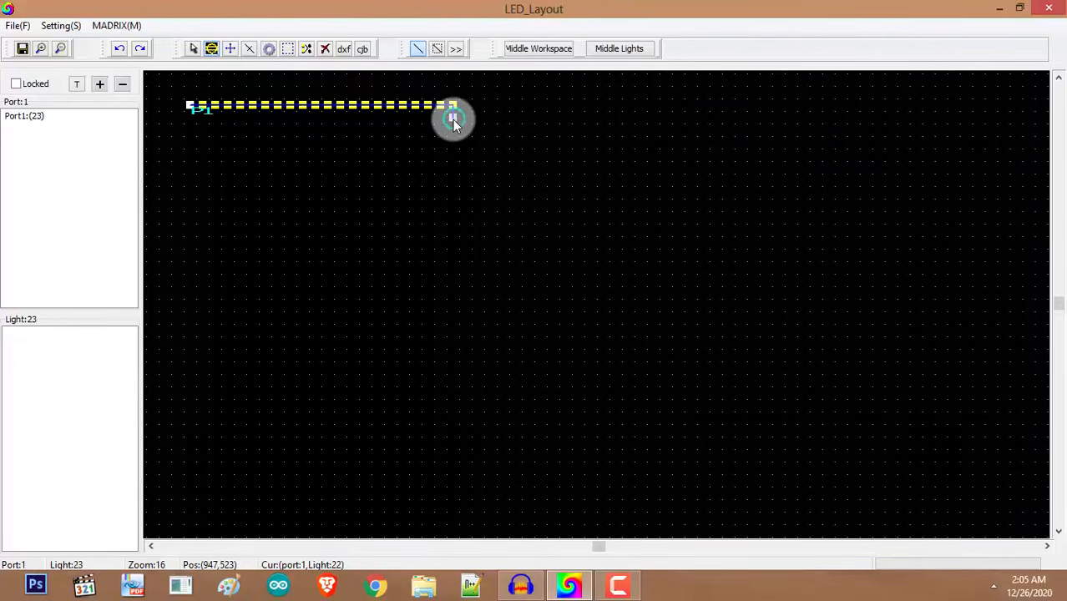
Continue the Port1 wiring in serpentine rows below the first row, making eight rows of 22 lights.
{"action": "mouse_move", "coordinate": [452, 119]}
{"action": "left_mouse_down"}
{"action": "mouse_move", "coordinate": [195, 121]}
{"action": "mouse_move", "coordinate": [192, 132]}
{"action": "left_mouse_up"}
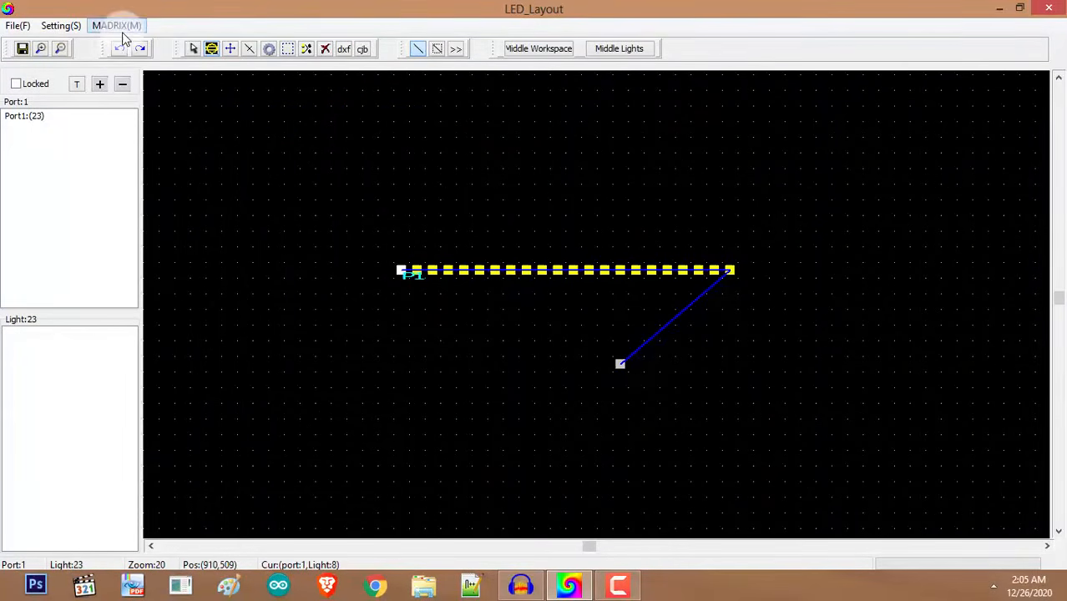
{"action": "mouse_move", "coordinate": [731, 285]}
{"action": "left_mouse_down"}
{"action": "mouse_move", "coordinate": [407, 292]}
{"action": "mouse_move", "coordinate": [404, 302]}
{"action": "mouse_move", "coordinate": [728, 312]}
{"action": "mouse_move", "coordinate": [426, 317]}
{"action": "mouse_move", "coordinate": [398, 332]}
{"action": "mouse_move", "coordinate": [706, 329]}
{"action": "mouse_move", "coordinate": [734, 332]}
{"action": "mouse_move", "coordinate": [734, 347]}
{"action": "mouse_move", "coordinate": [504, 357]}
{"action": "mouse_move", "coordinate": [405, 348]}
{"action": "mouse_move", "coordinate": [397, 383]}
{"action": "left_mouse_up"}
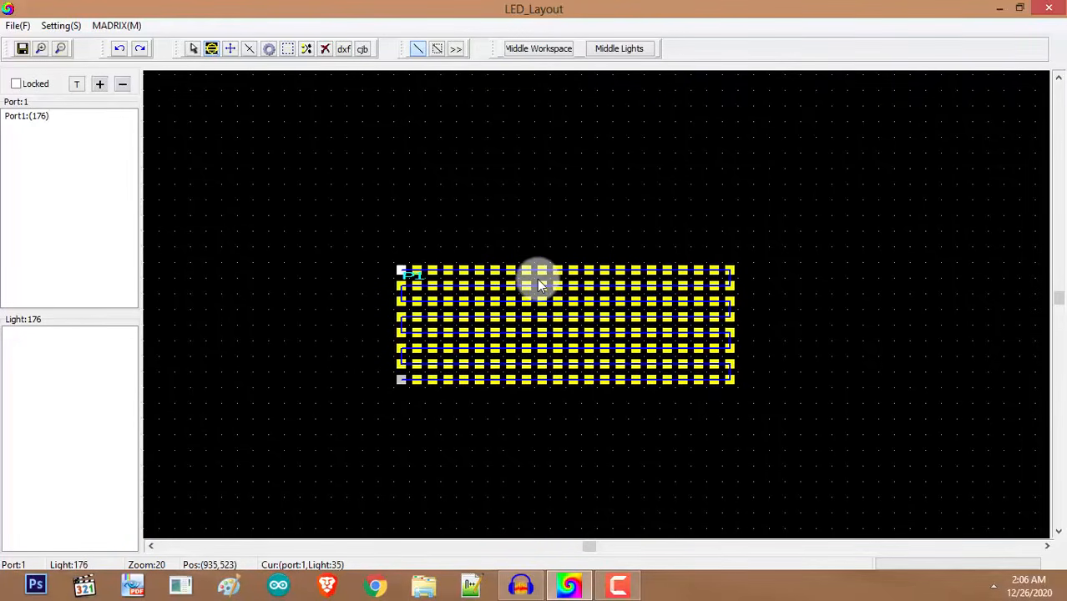
{"action": "scroll", "coordinate": [538, 279], "scroll_direction": "down", "scroll_amount": 2}
{"action": "scroll", "coordinate": [623, 360], "scroll_direction": "up", "scroll_amount": 3}
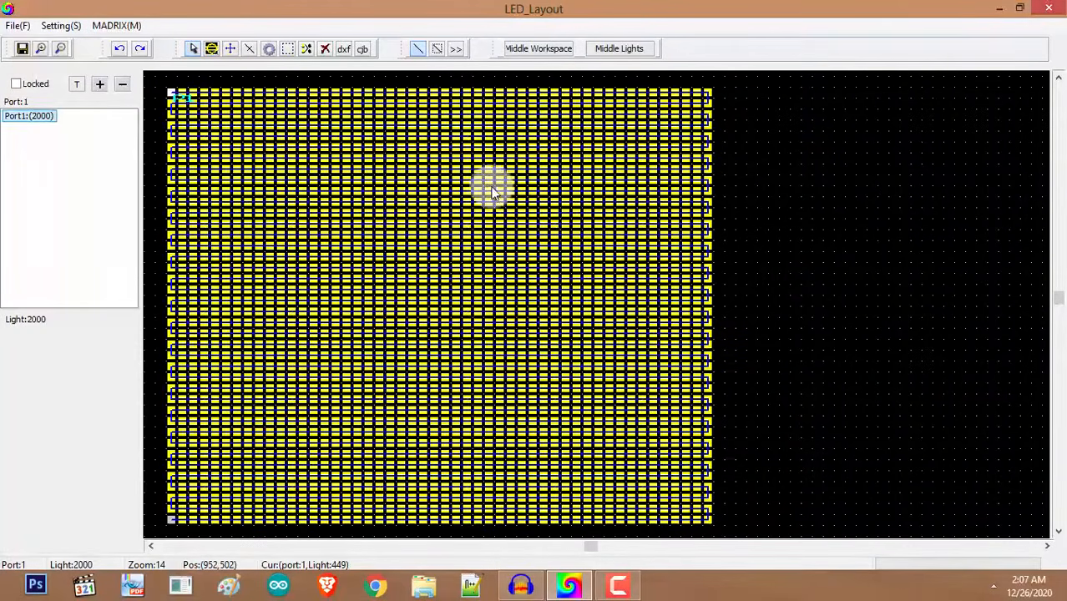
Save the 2000-light Port1 layout and return to the Proj1 main window.
{"action": "left_click", "coordinate": [493, 192]}
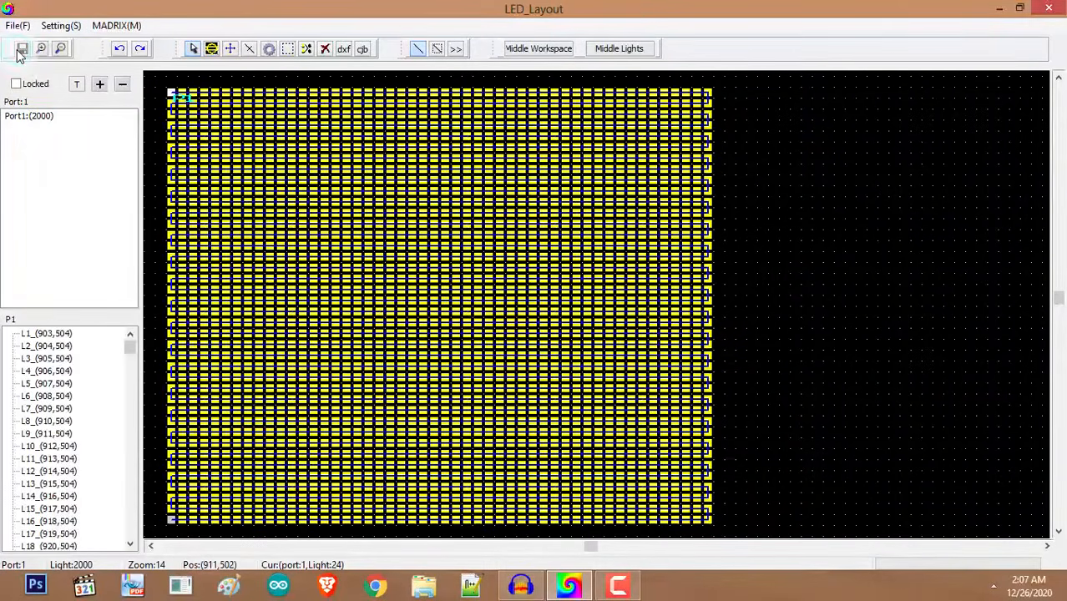
{"action": "left_click", "coordinate": [997, 12]}
{"action": "left_click", "coordinate": [307, 159]}
{"action": "scroll", "coordinate": [334, 222], "scroll_direction": "down", "scroll_amount": 4}
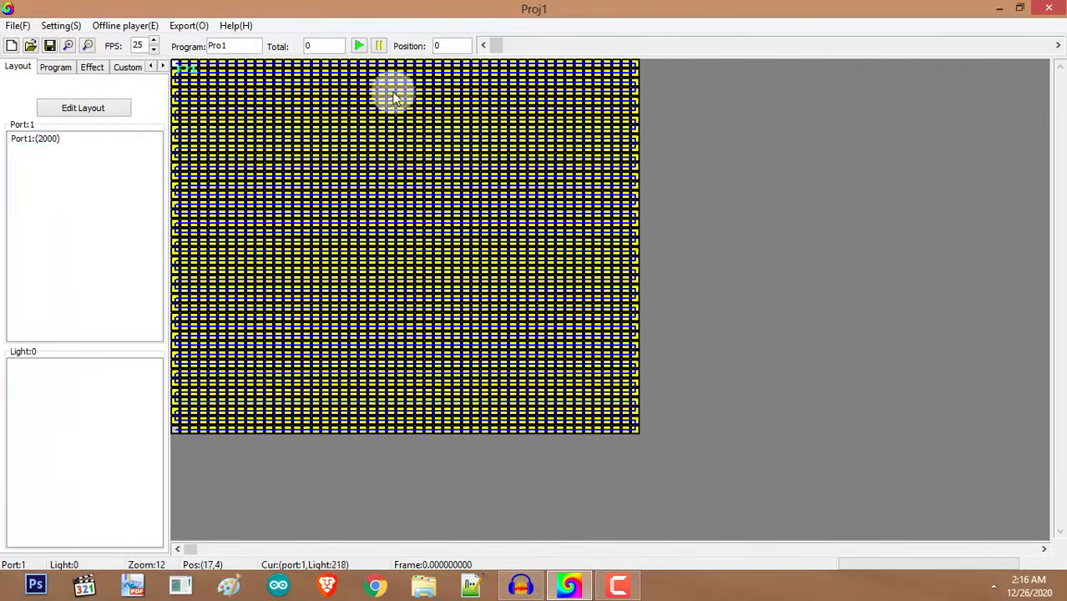
{"action": "left_click", "coordinate": [391, 145]}
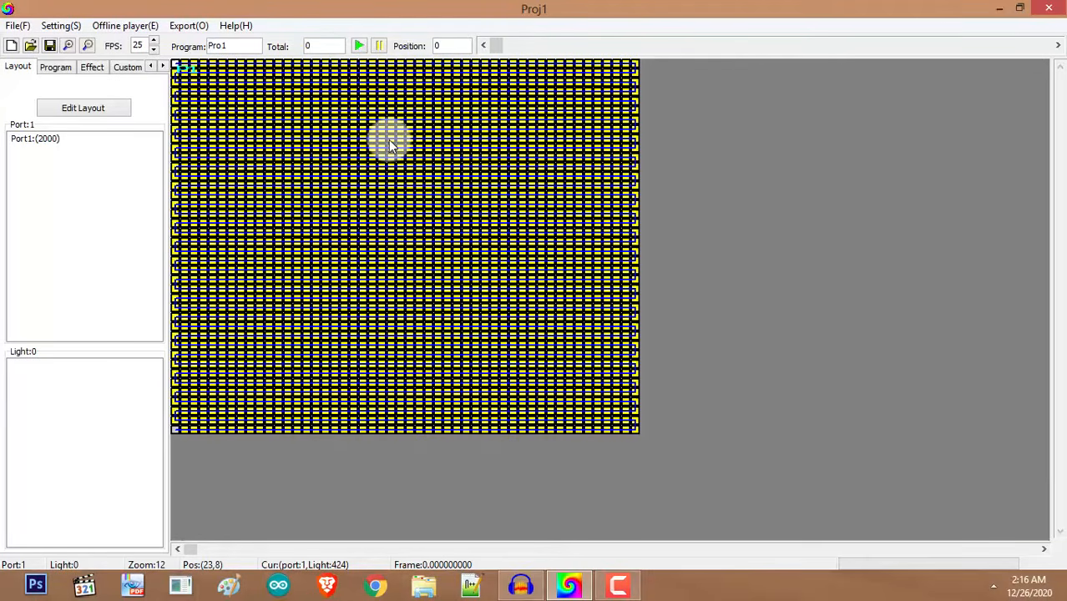
Add a second program named Pro2 to the program list.
{"action": "left_click", "coordinate": [54, 71]}
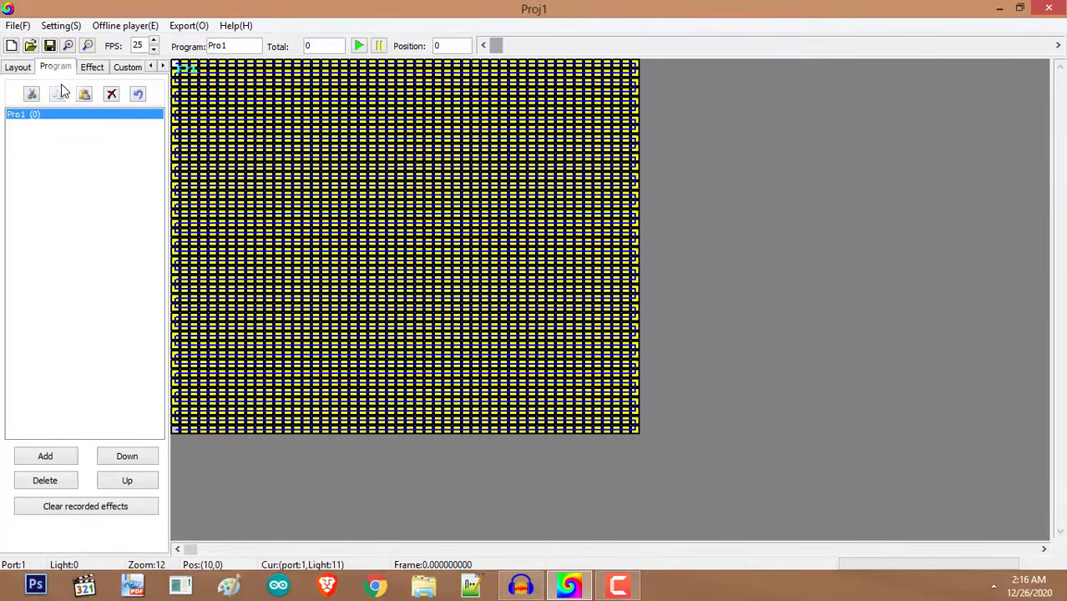
{"action": "left_click", "coordinate": [70, 115]}
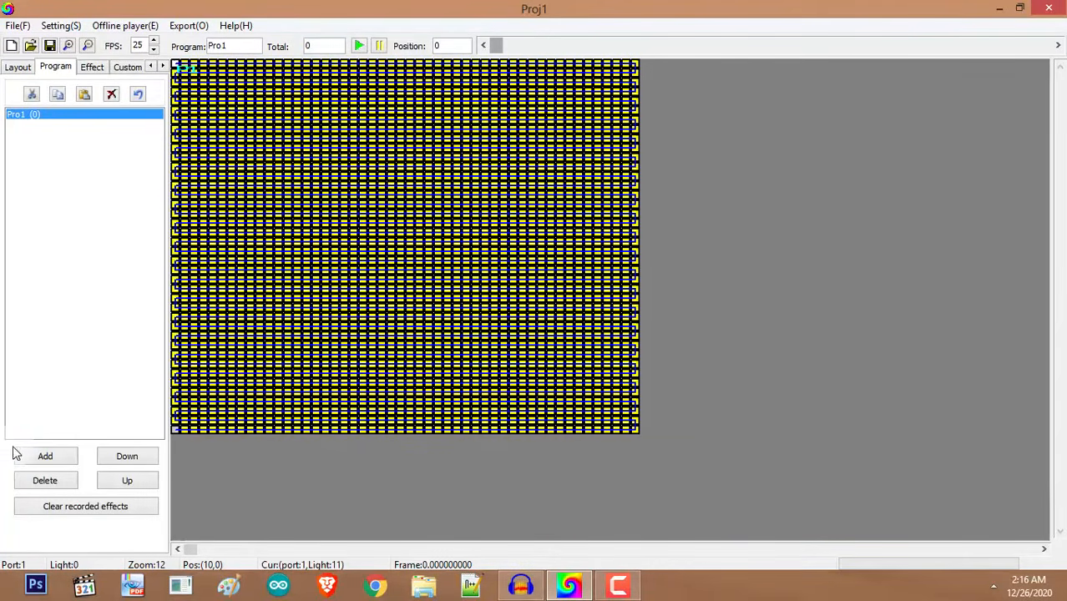
{"action": "left_click", "coordinate": [37, 459]}
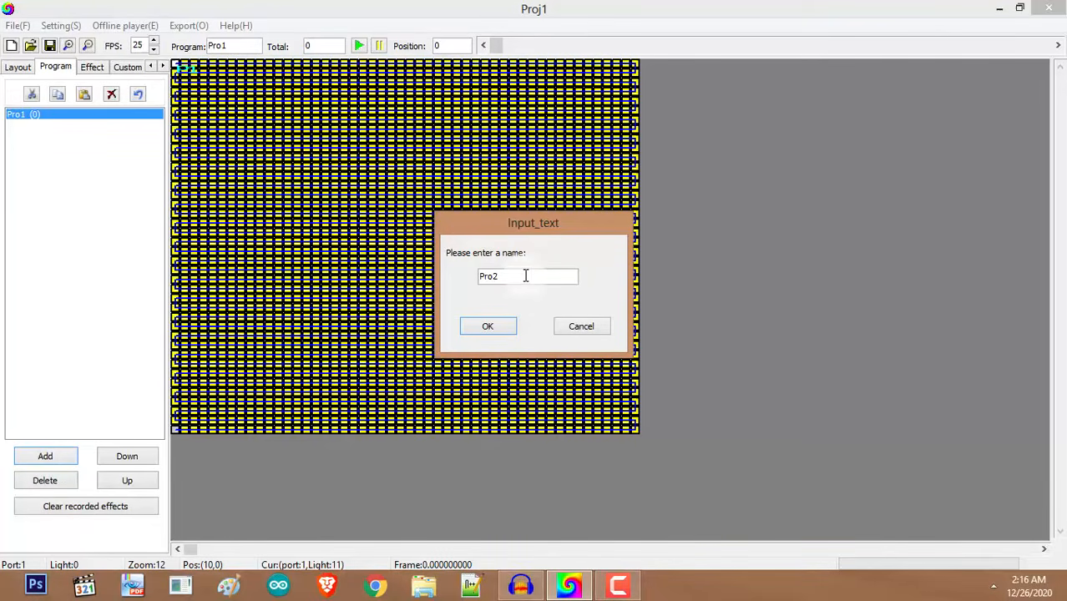
{"action": "left_click", "coordinate": [497, 331]}
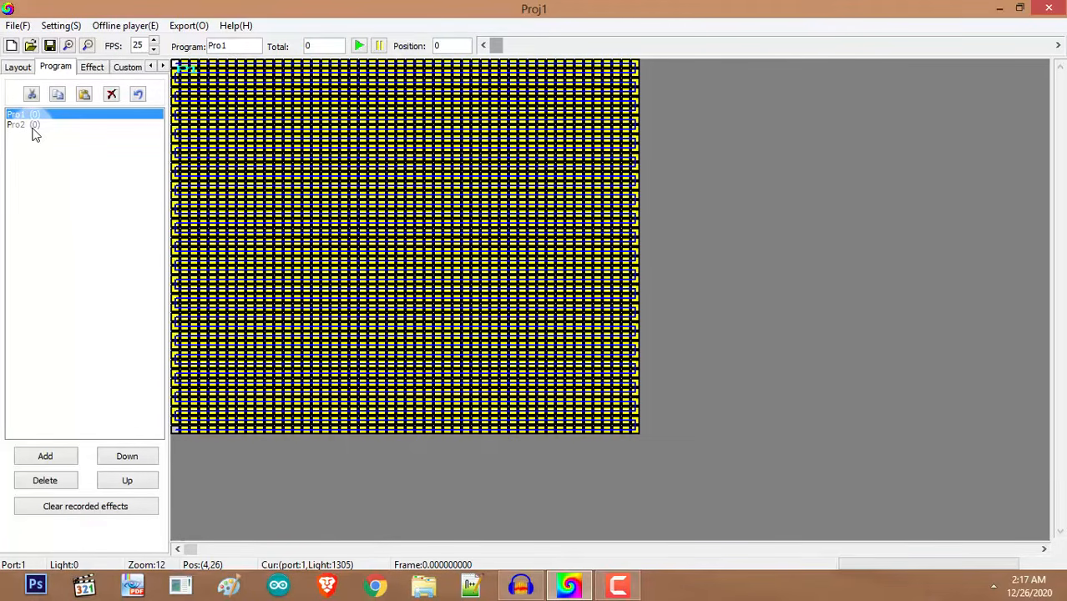
Try deleting program Pro2 from the program list.
{"action": "left_click", "coordinate": [34, 125]}
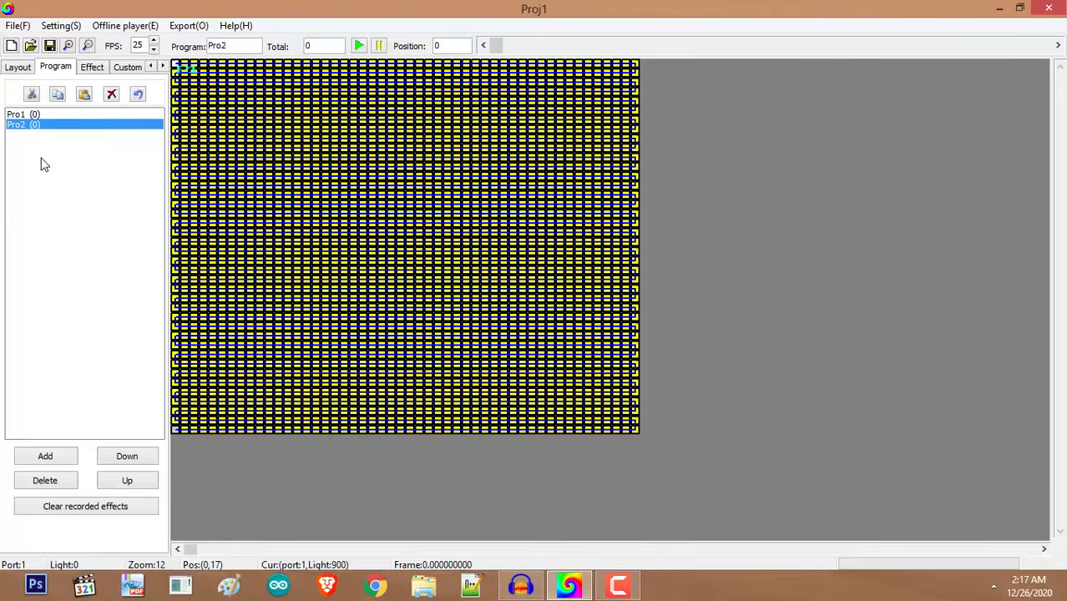
{"action": "left_click", "coordinate": [59, 484]}
{"action": "left_click", "coordinate": [454, 322]}
{"action": "left_click", "coordinate": [368, 366]}
Move program Pro2 above Pro1 in the list and back down below it.
{"action": "left_click", "coordinate": [11, 115]}
{"action": "left_click", "coordinate": [11, 126]}
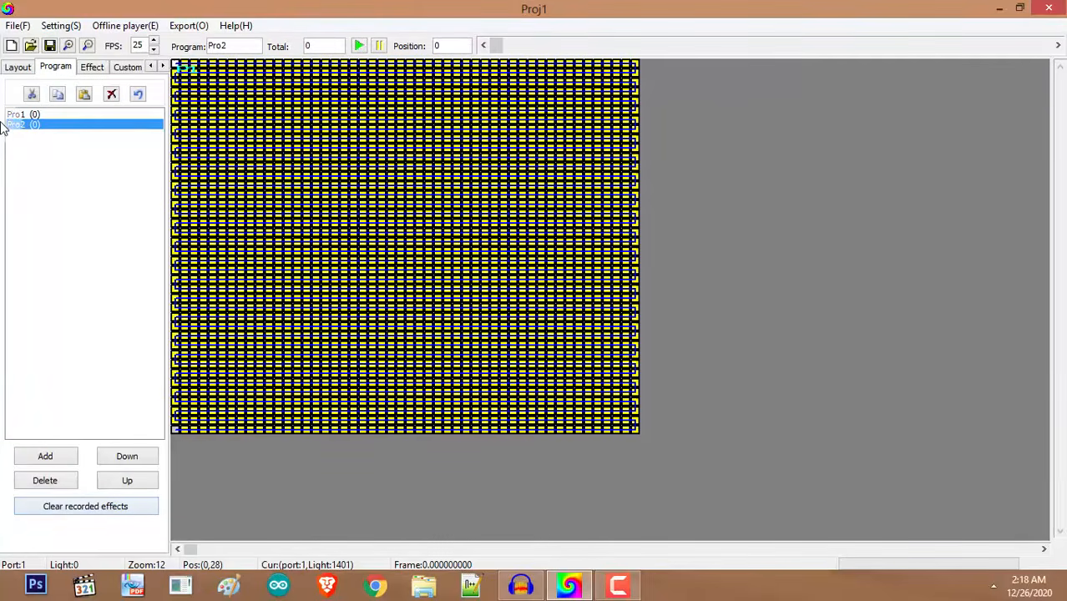
{"action": "left_click", "coordinate": [114, 462]}
{"action": "left_click", "coordinate": [123, 480]}
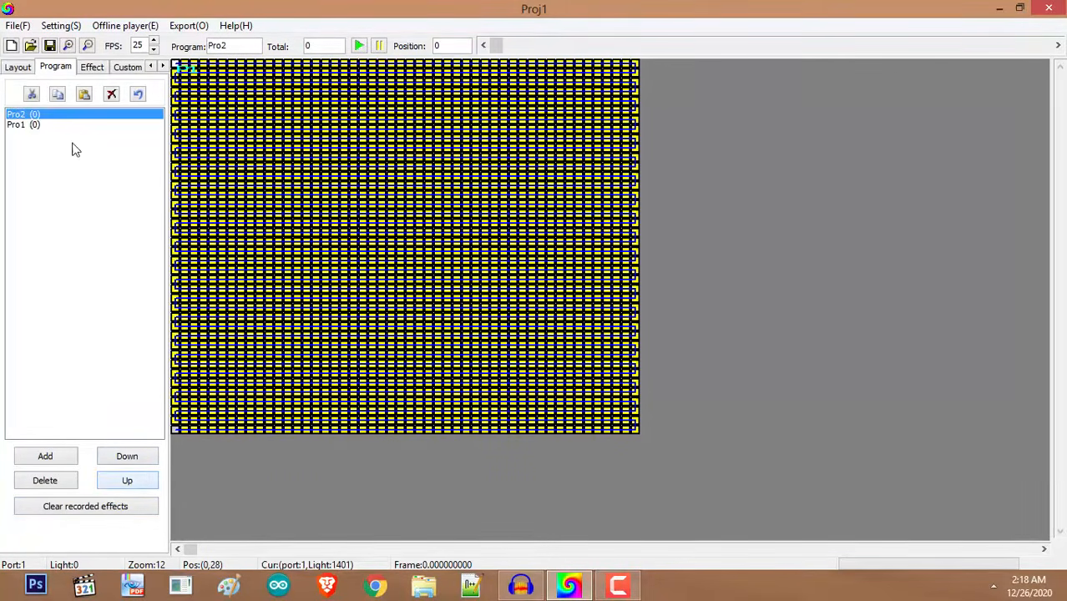
{"action": "left_click", "coordinate": [126, 458]}
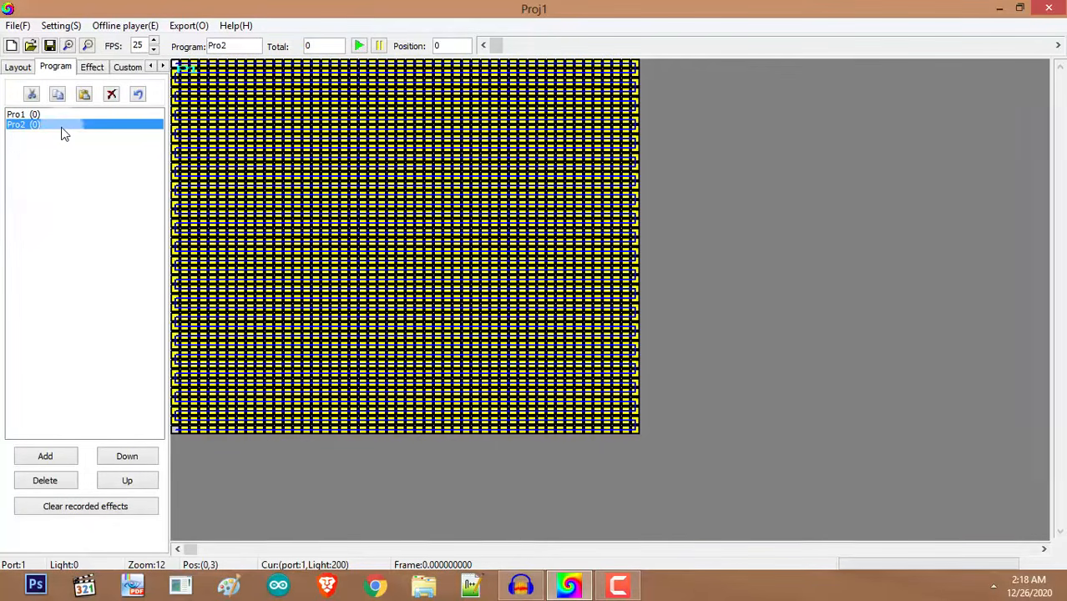
Switch between programs Pro1 and Pro2, leave Pro1 selected, and bring up the effect options.
{"action": "left_click", "coordinate": [18, 115]}
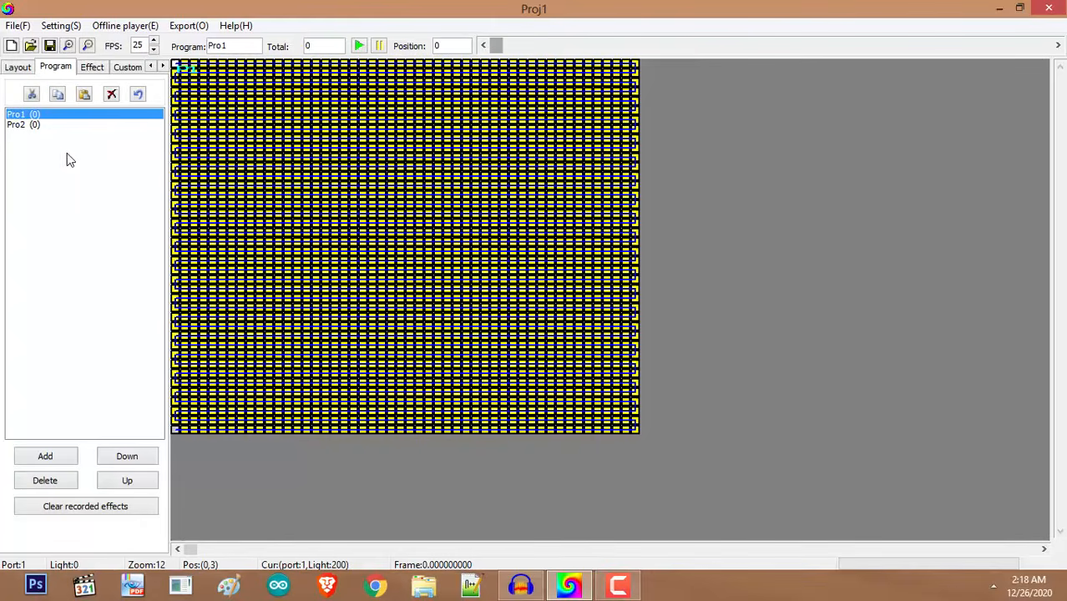
{"action": "left_click", "coordinate": [71, 126]}
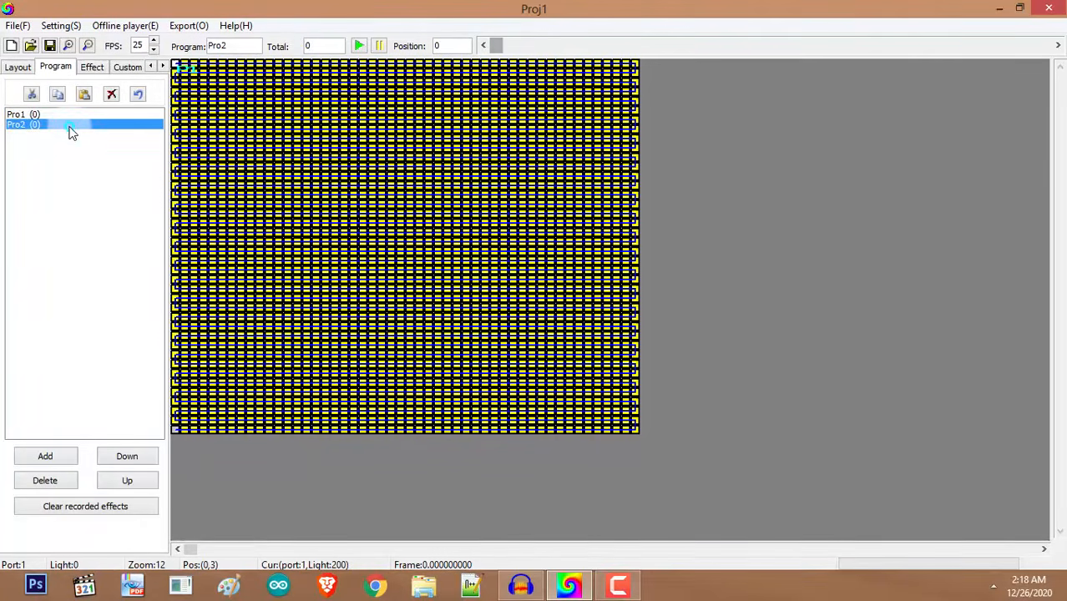
{"action": "left_click", "coordinate": [52, 115]}
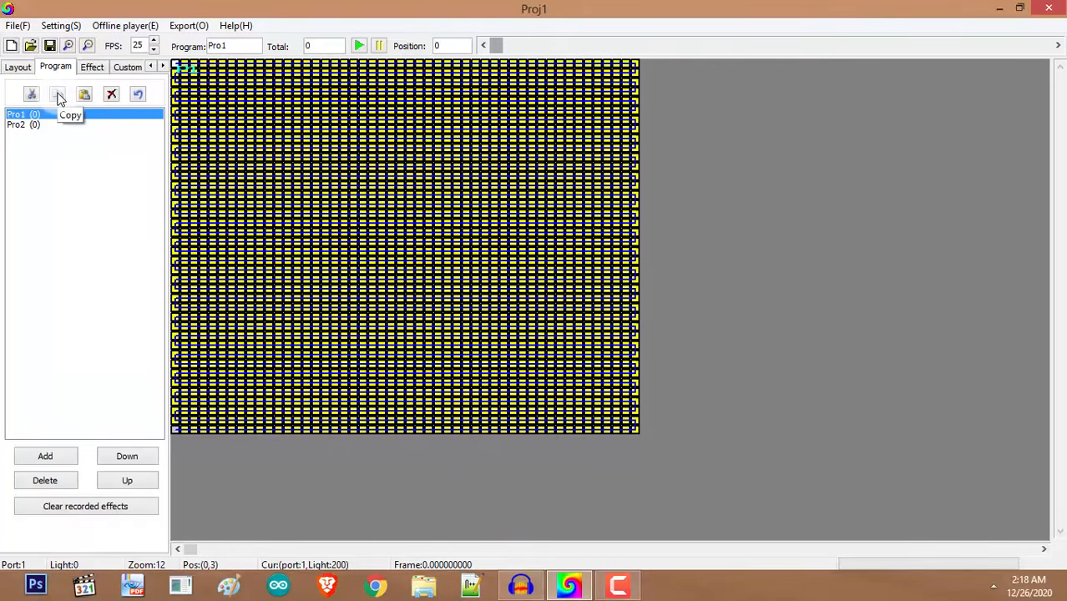
{"action": "left_click", "coordinate": [30, 125]}
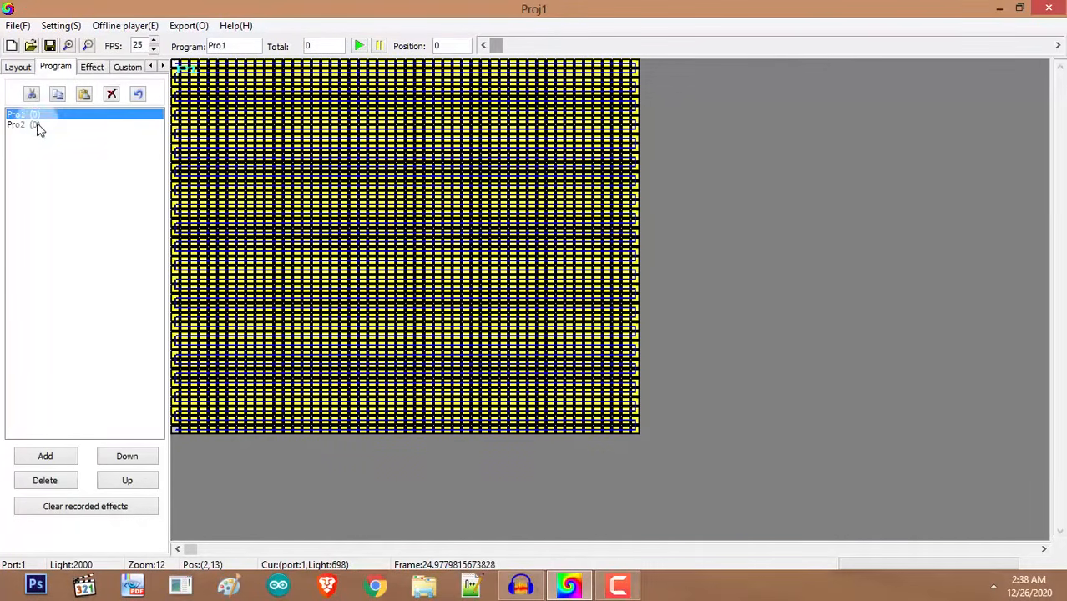
{"action": "left_click", "coordinate": [37, 125]}
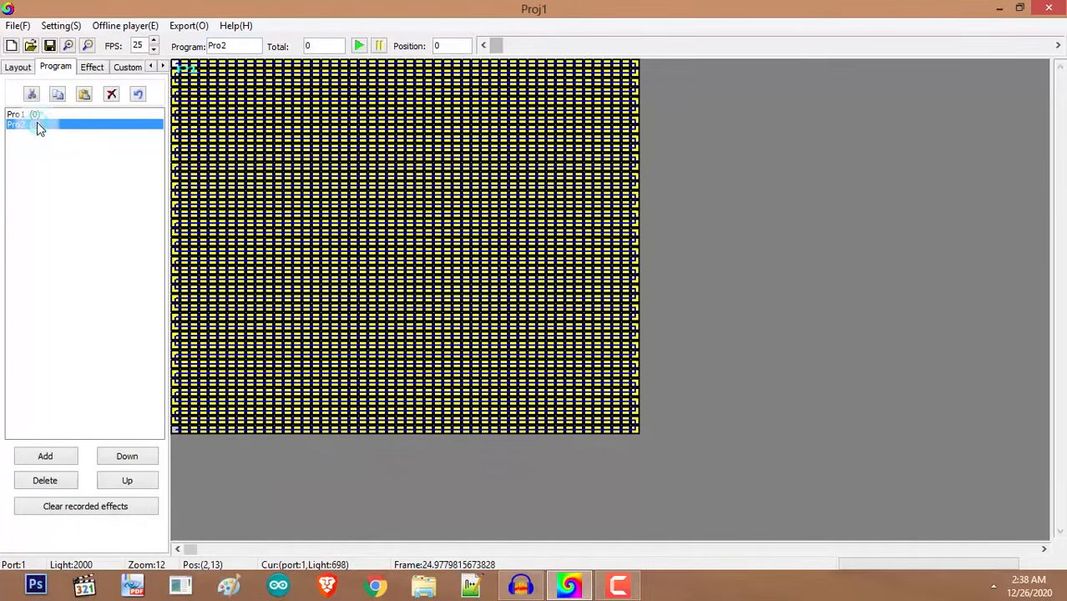
{"action": "left_click", "coordinate": [35, 114]}
{"action": "left_click", "coordinate": [87, 68]}
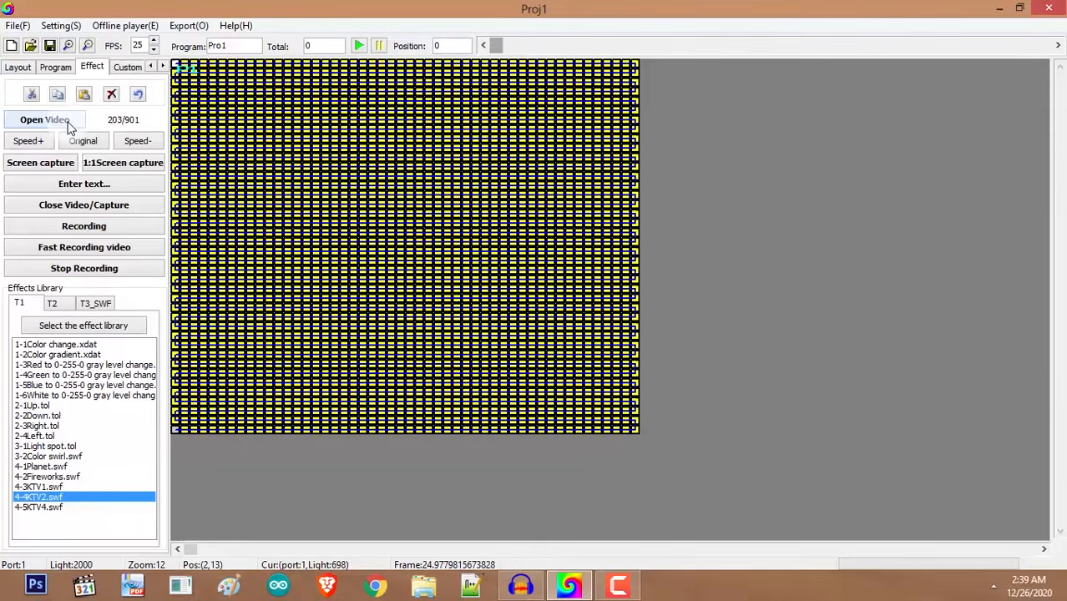
Browse the tss folder for an SWF effect video and cancel without opening one.
{"action": "left_click", "coordinate": [69, 124]}
{"action": "left_click", "coordinate": [576, 390]}
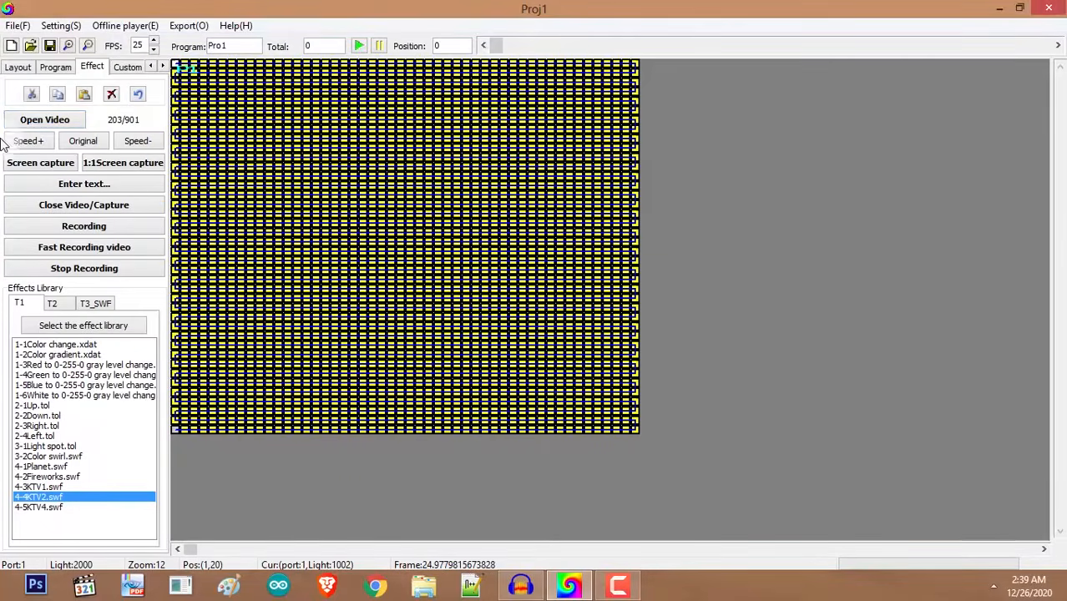
{"action": "left_click", "coordinate": [29, 122]}
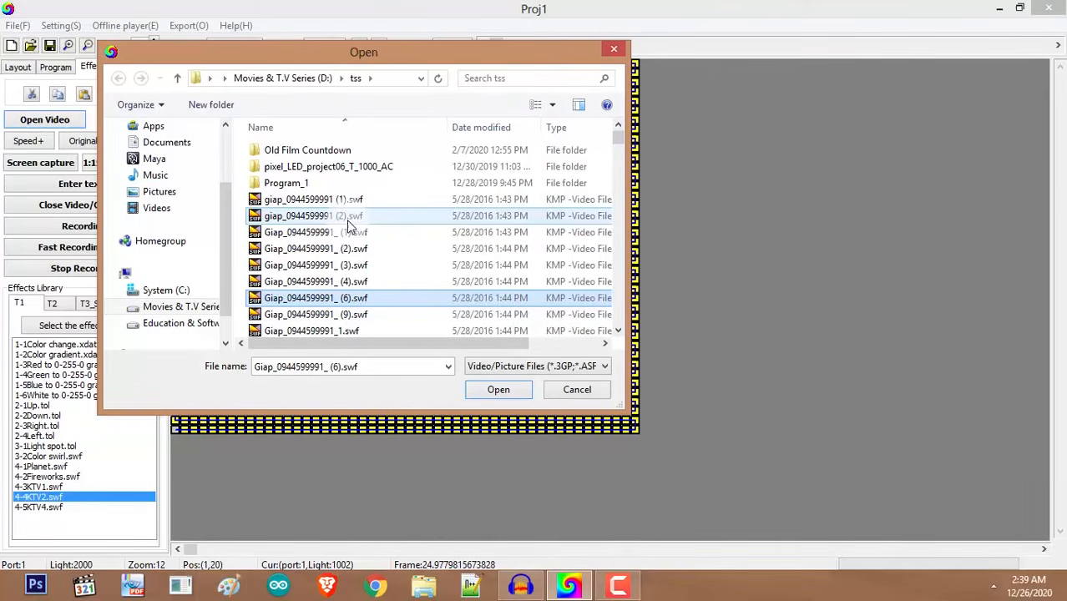
{"action": "left_click", "coordinate": [349, 217]}
{"action": "left_click", "coordinate": [351, 265]}
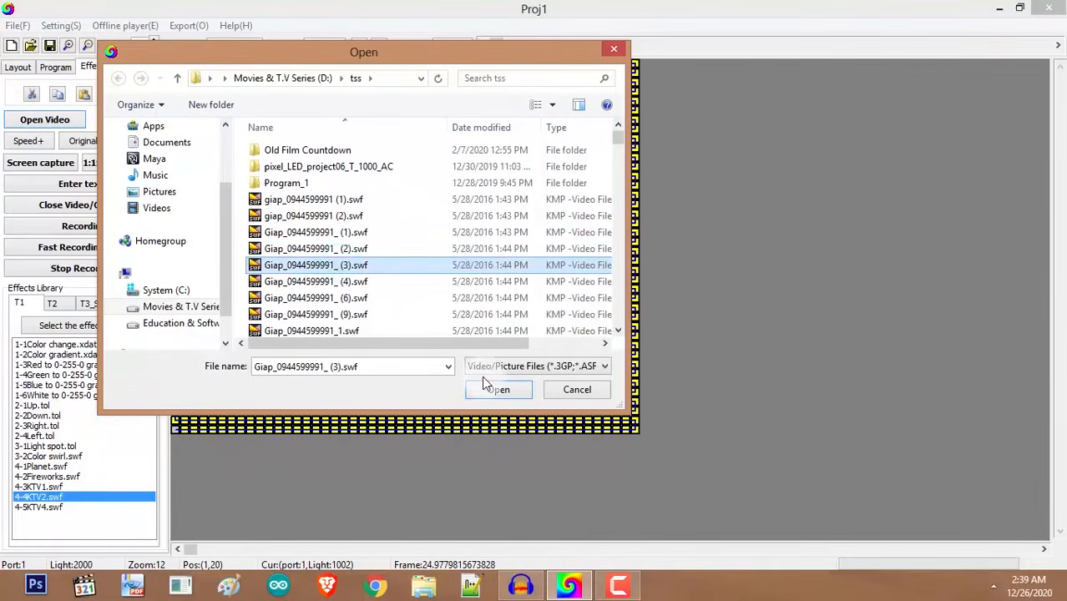
{"action": "left_click", "coordinate": [561, 388]}
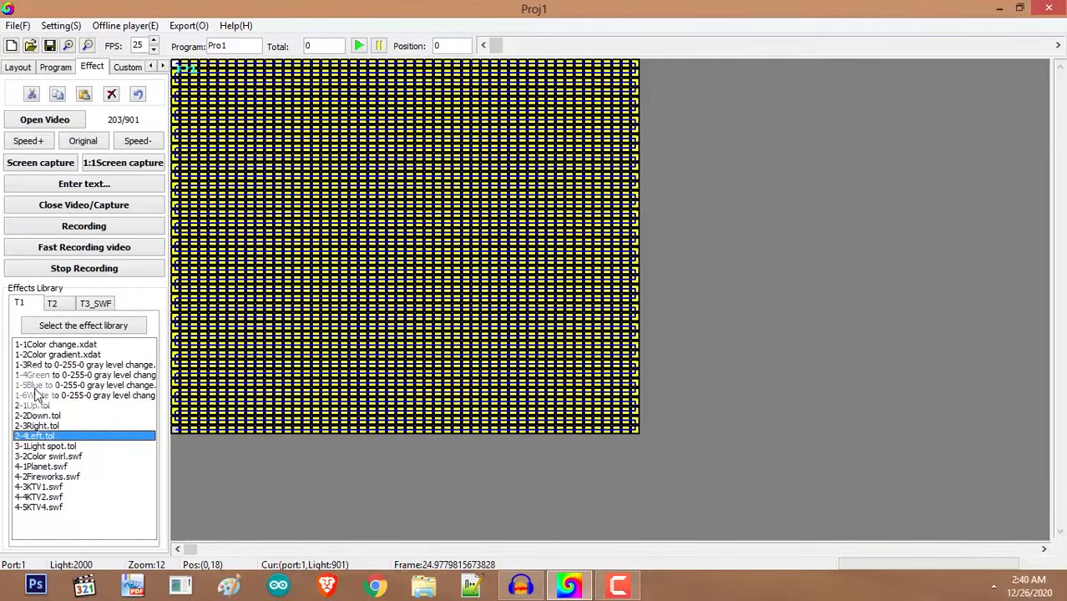
Load the tss folder on drive D: as the T3_SWF effect library and look through its files.
{"action": "left_click", "coordinate": [95, 303]}
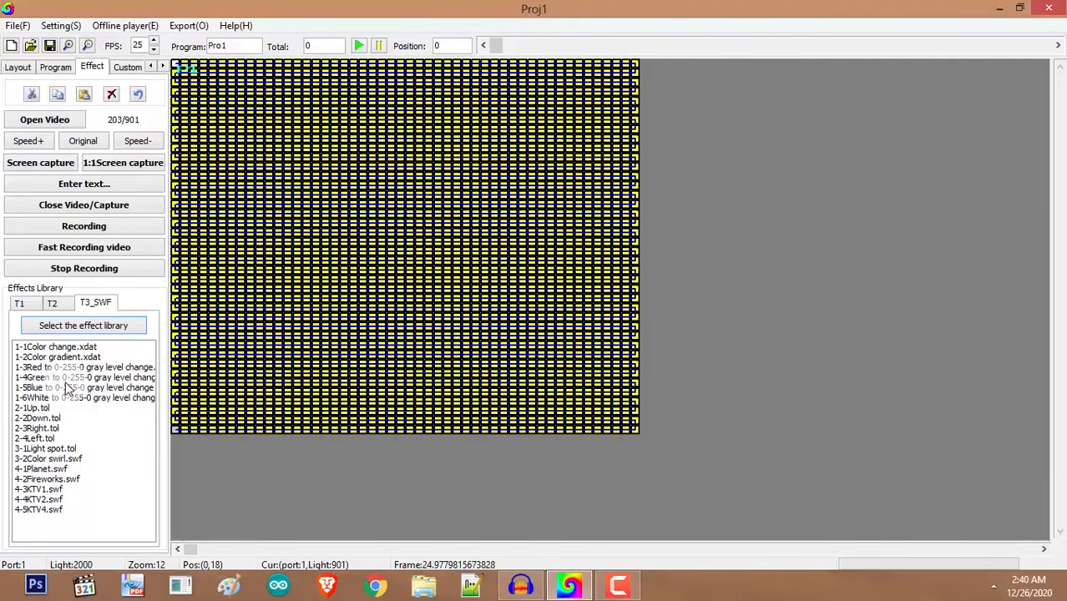
{"action": "left_click", "coordinate": [99, 331]}
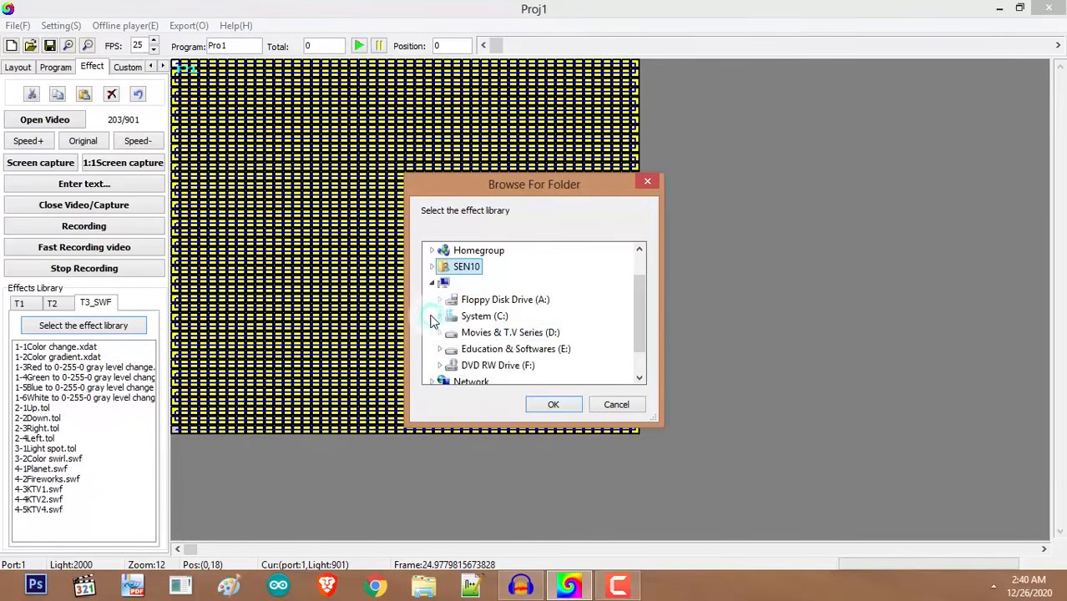
{"action": "left_click", "coordinate": [481, 337]}
{"action": "scroll", "coordinate": [480, 338], "scroll_direction": "down", "scroll_amount": 5}
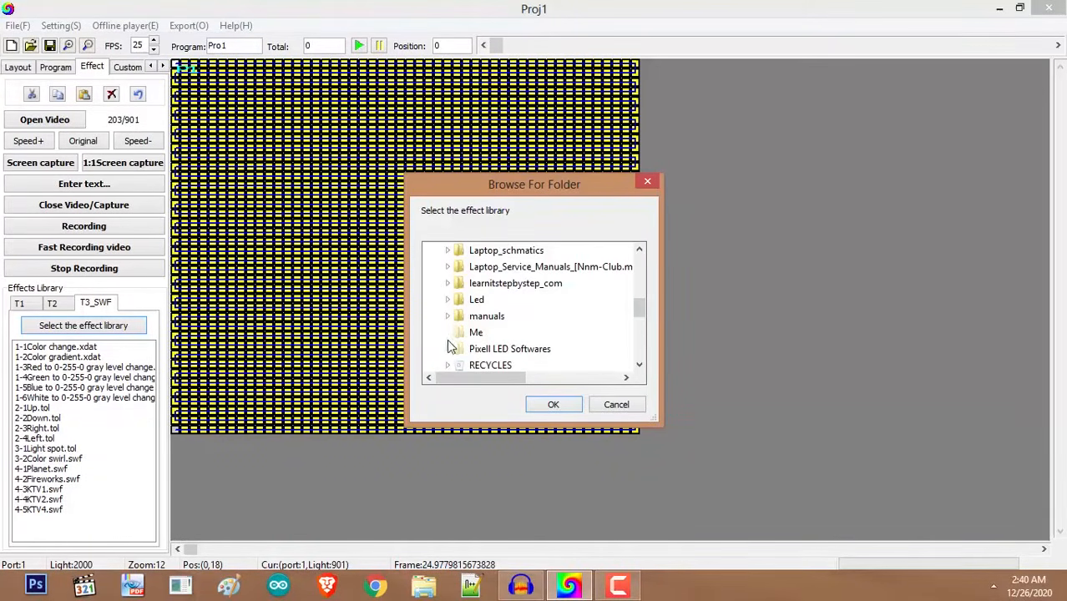
{"action": "scroll", "coordinate": [450, 345], "scroll_direction": "down", "scroll_amount": 3}
{"action": "left_click", "coordinate": [480, 329]}
{"action": "left_click", "coordinate": [553, 404]}
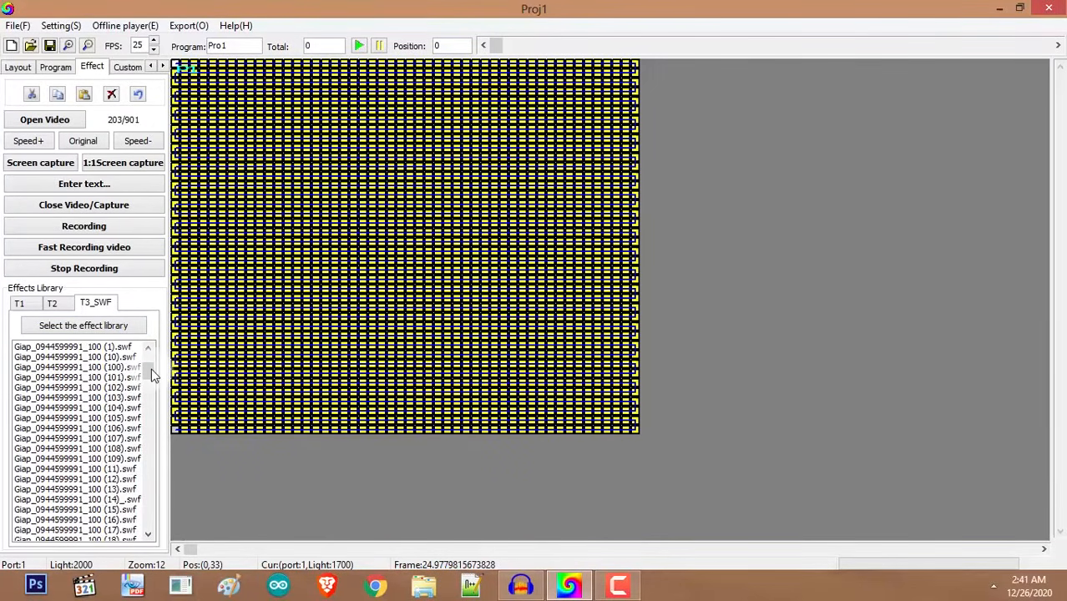
{"action": "mouse_move", "coordinate": [151, 369]}
{"action": "left_mouse_down"}
{"action": "mouse_move", "coordinate": [150, 423]}
{"action": "mouse_move", "coordinate": [147, 349]}
{"action": "left_mouse_up"}
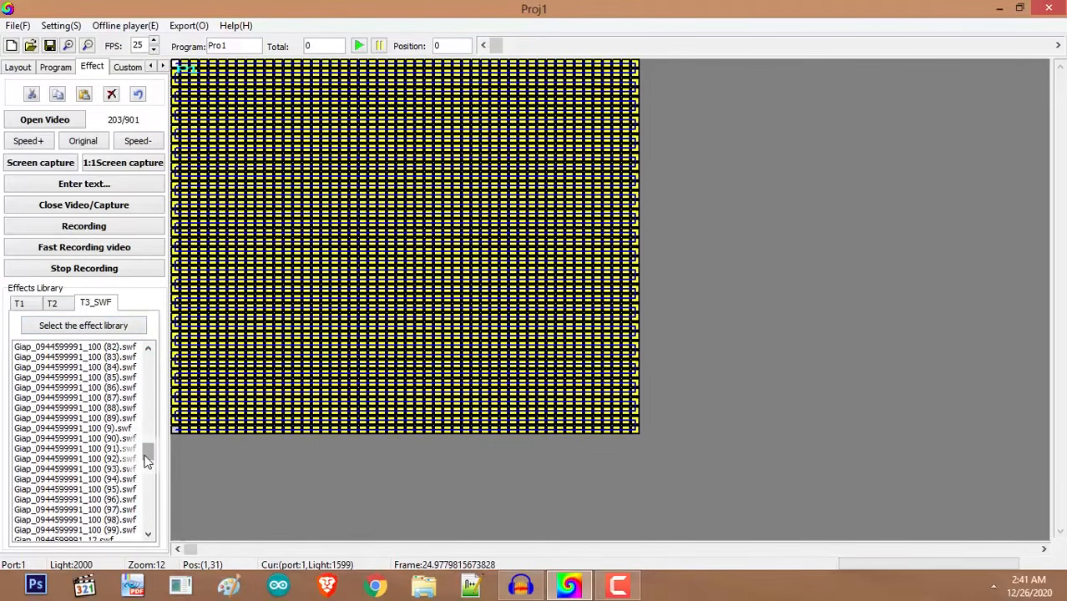
Open an SWF effect video from the tss folder to play on the LED layout.
{"action": "left_click", "coordinate": [37, 121]}
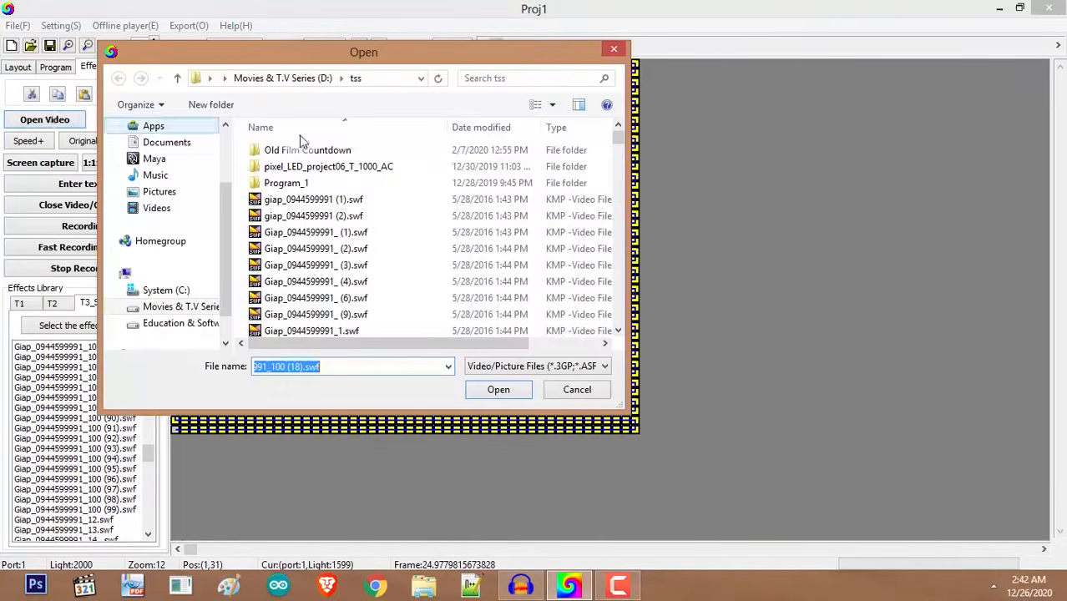
{"action": "left_click", "coordinate": [344, 265]}
{"action": "scroll", "coordinate": [345, 284], "scroll_direction": "down", "scroll_amount": 2}
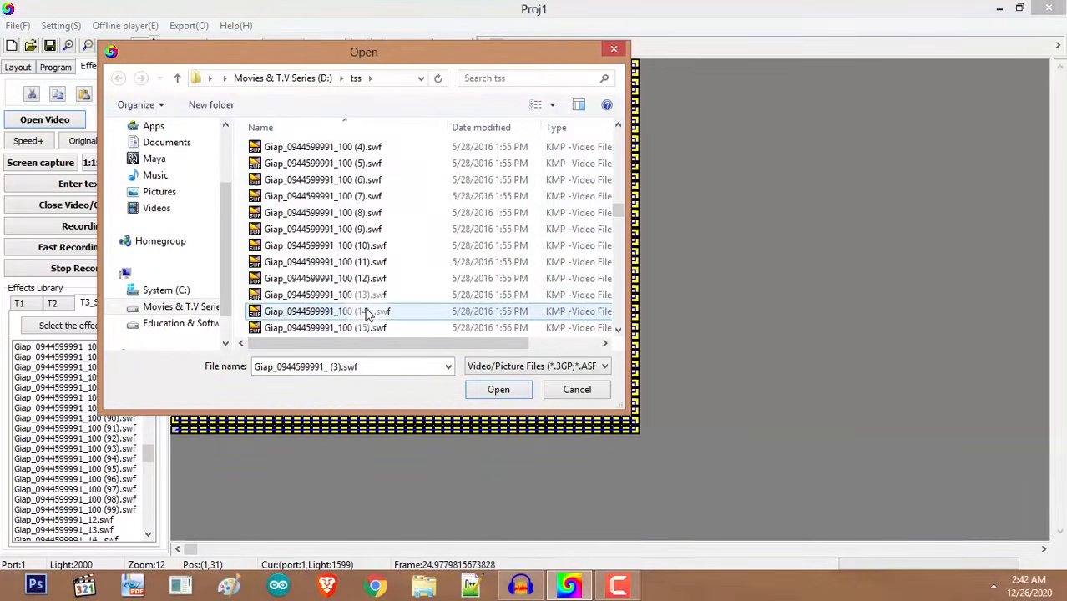
{"action": "double_click", "coordinate": [340, 169]}
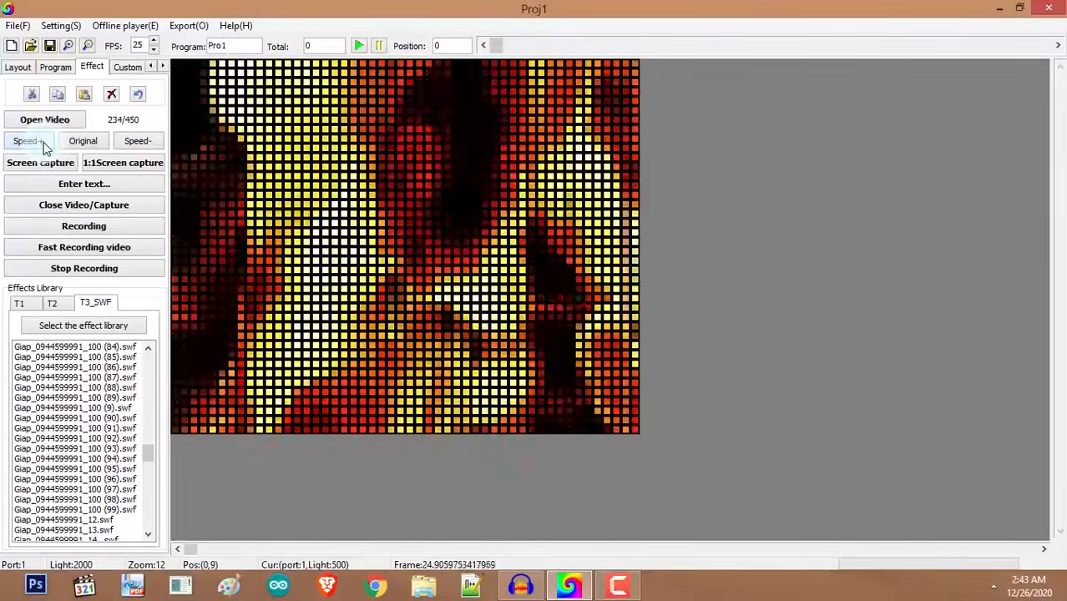
Try faster and slower playback of the effect video and restore its original speed.
{"action": "left_click", "coordinate": [30, 140]}
{"action": "left_click", "coordinate": [32, 142]}
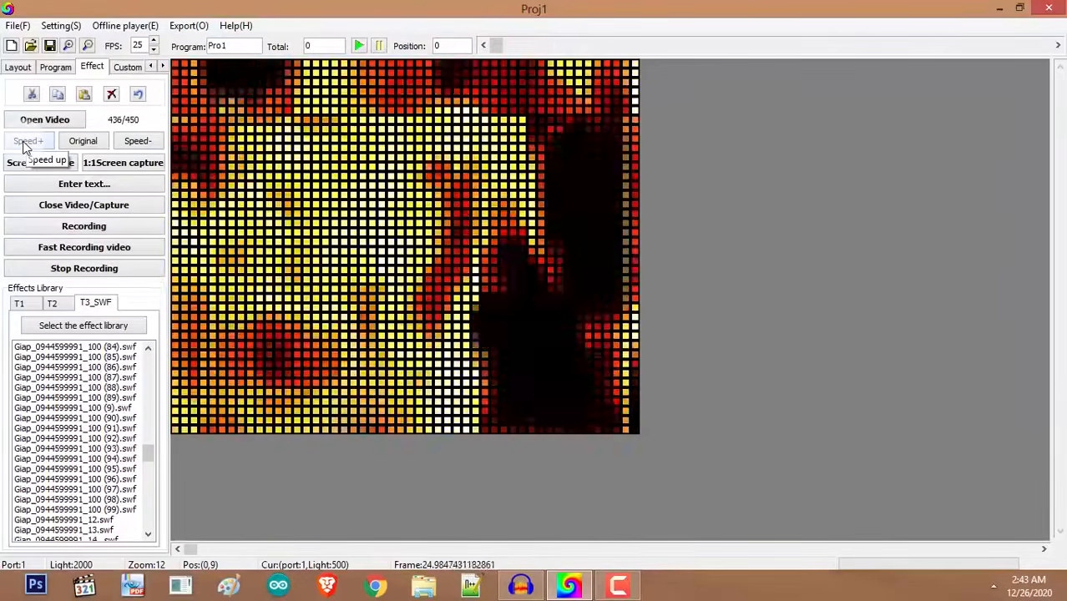
{"action": "left_click", "coordinate": [76, 140]}
{"action": "left_click", "coordinate": [136, 139]}
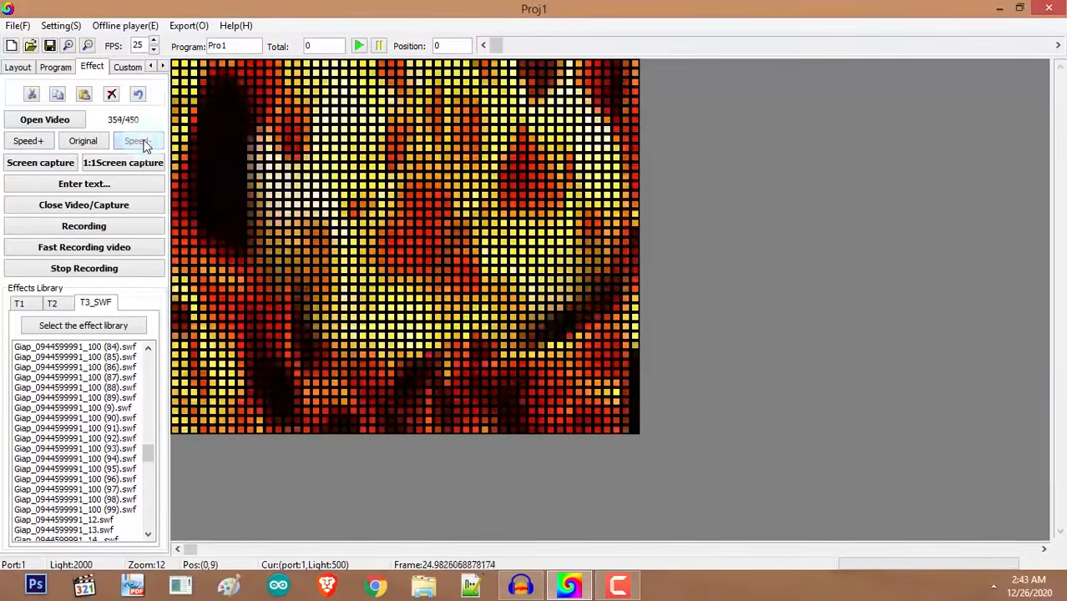
{"action": "left_click", "coordinate": [75, 142]}
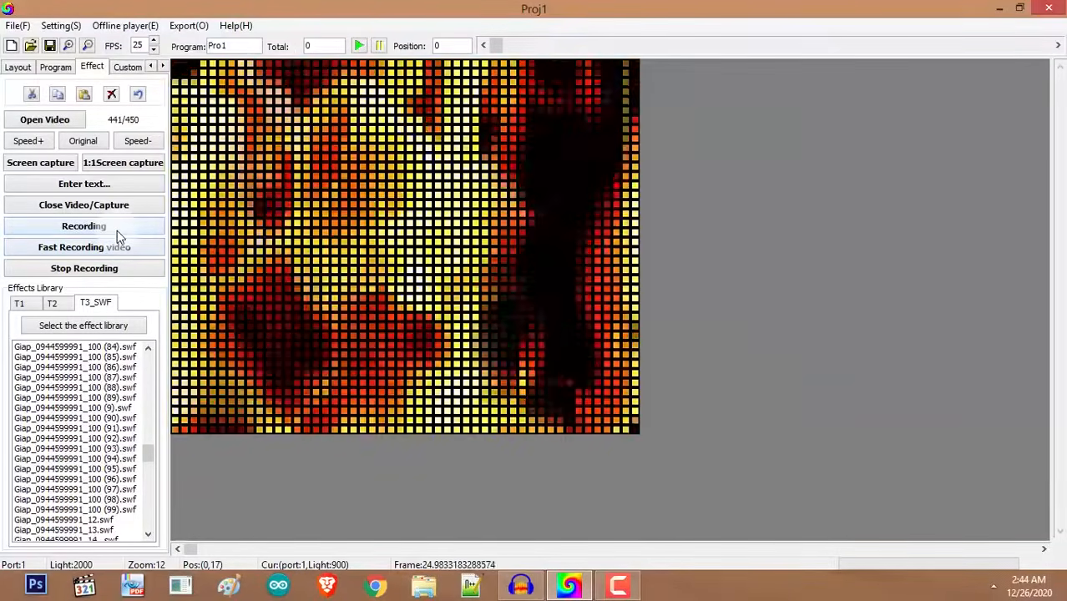
Record the playing effect video into program Pro1 and stop after about 431 frames.
{"action": "left_click", "coordinate": [113, 222]}
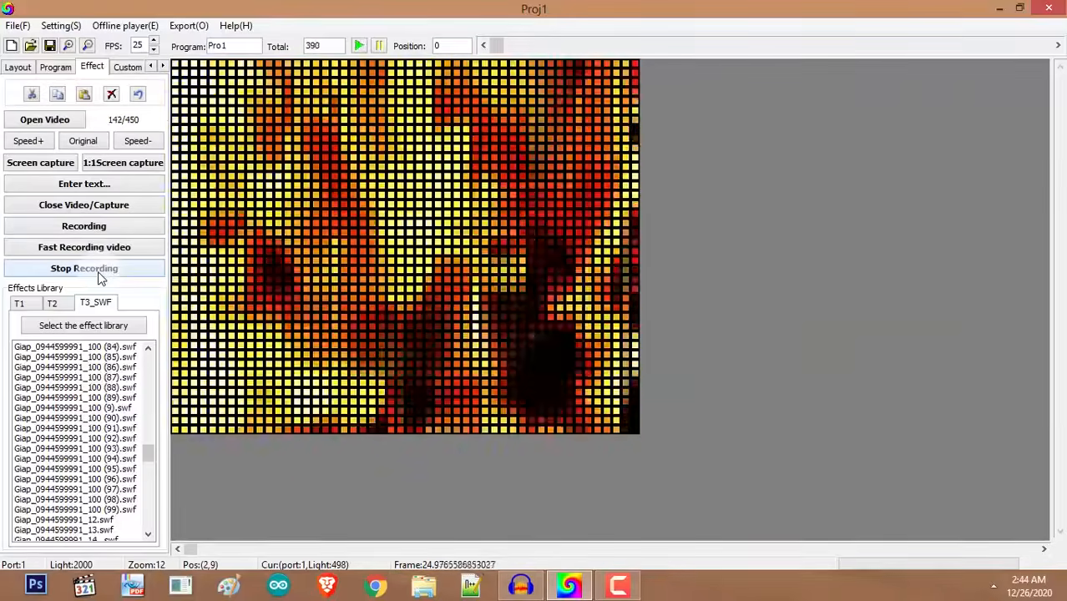
{"action": "left_click", "coordinate": [98, 270]}
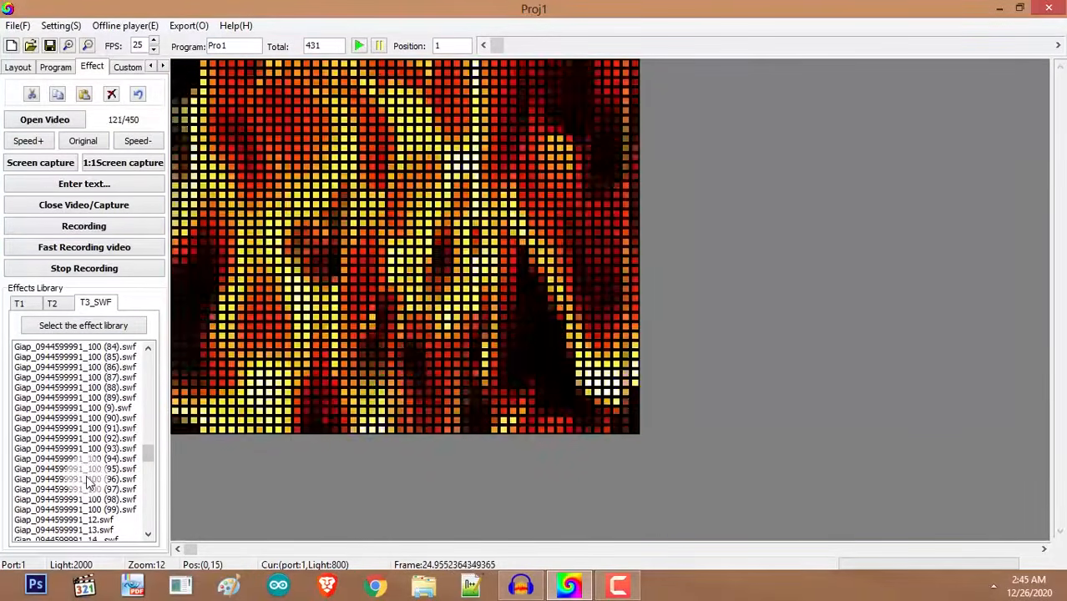
Preview several T3_SWF library effects, including the files numbered (85), (80), (78), (75) and (74).
{"action": "left_click_drag", "start_coordinate": [145, 453], "coordinate": [101, 473]}
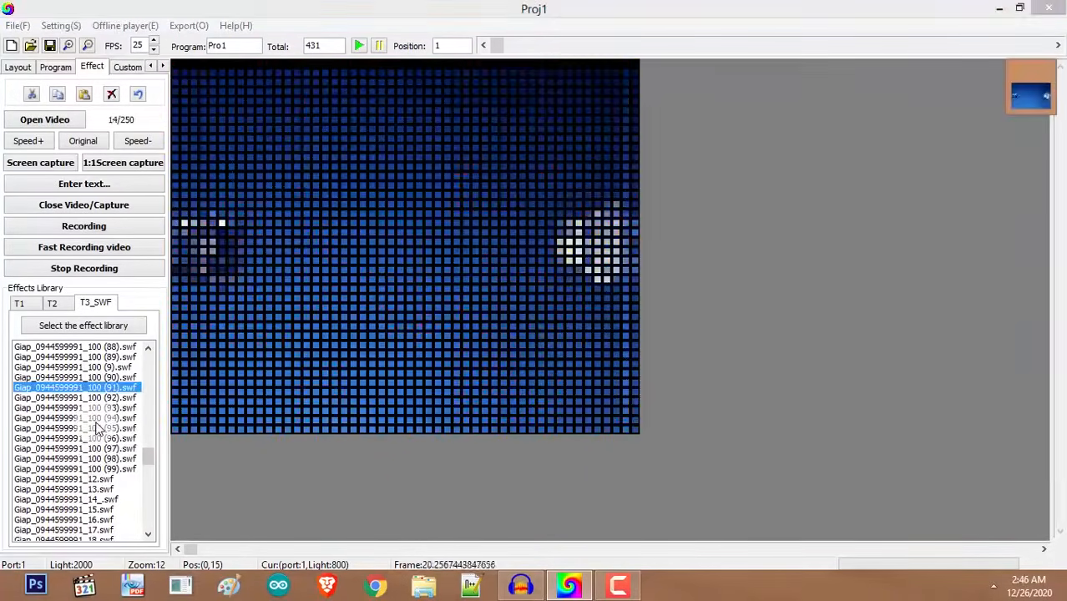
{"action": "scroll", "coordinate": [92, 459], "scroll_direction": "up", "scroll_amount": 5}
{"action": "left_click", "coordinate": [87, 470]}
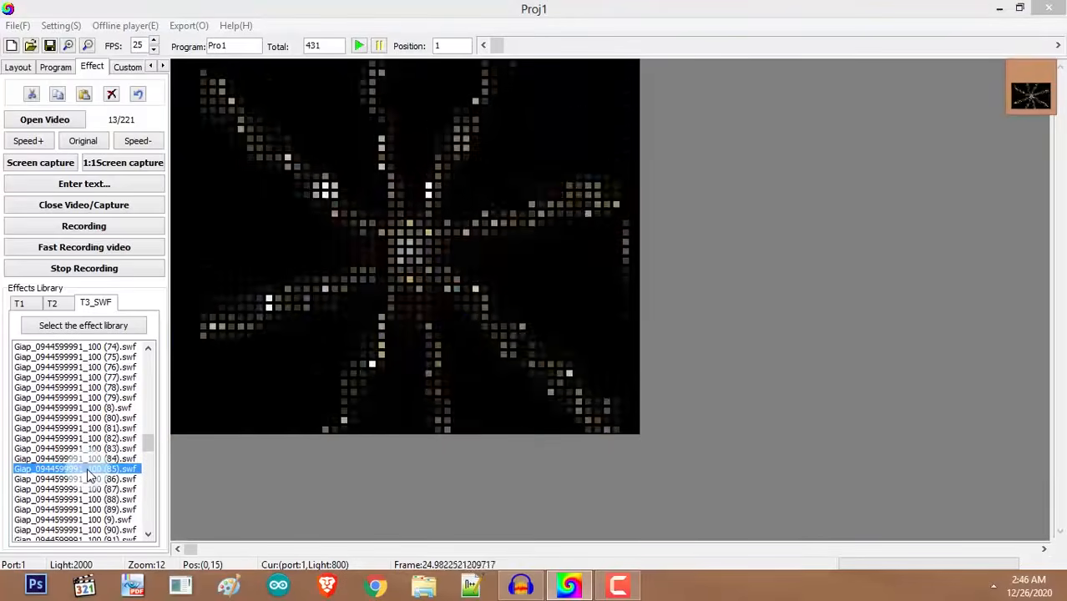
{"action": "left_click", "coordinate": [92, 417]}
{"action": "left_click", "coordinate": [89, 388]}
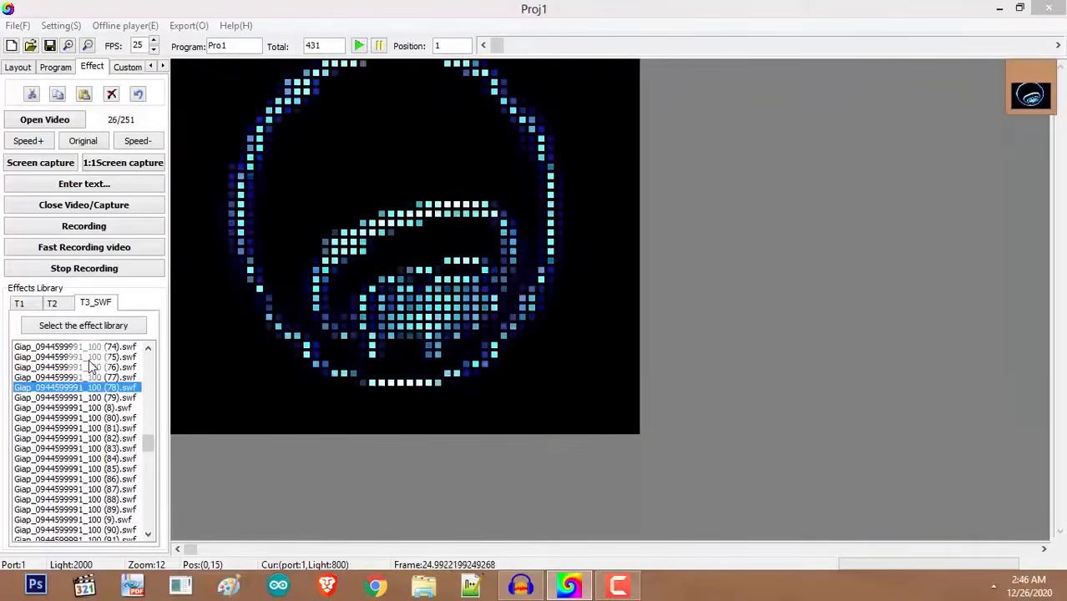
{"action": "left_click", "coordinate": [90, 358]}
{"action": "left_click", "coordinate": [91, 346]}
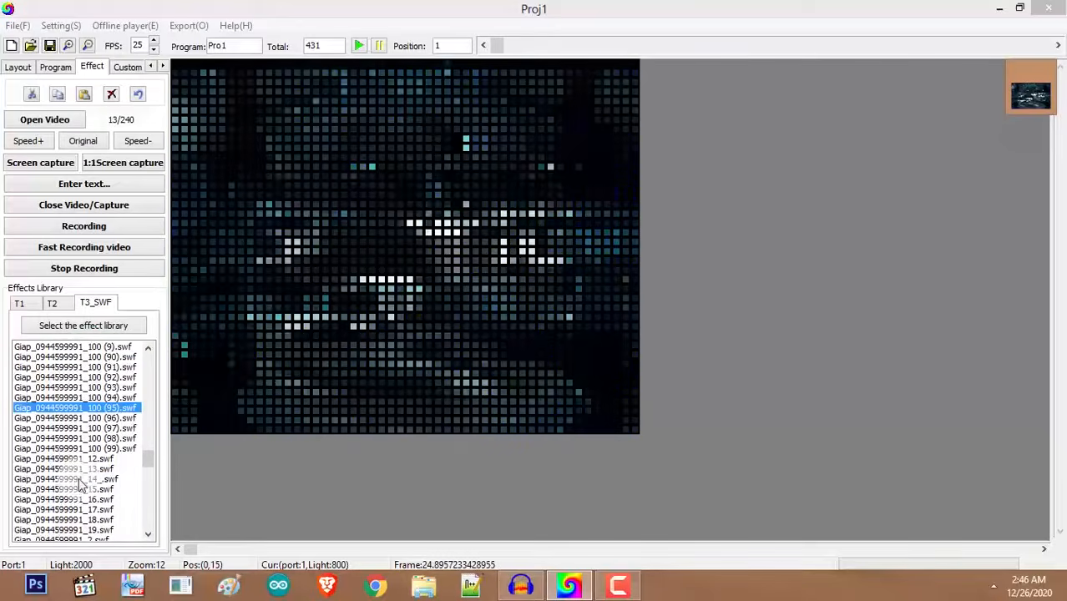
Compare the library effects ending in _14_.swf and _15.swf, and leave the _15.swf effect selected.
{"action": "left_click", "coordinate": [80, 479]}
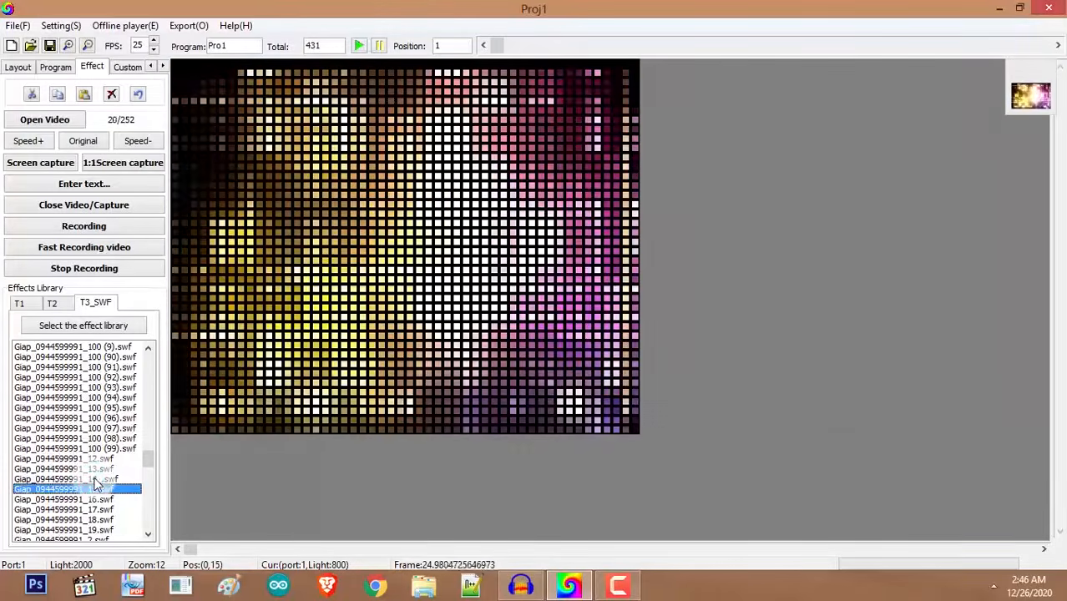
{"action": "left_click", "coordinate": [95, 481]}
{"action": "left_click", "coordinate": [94, 491]}
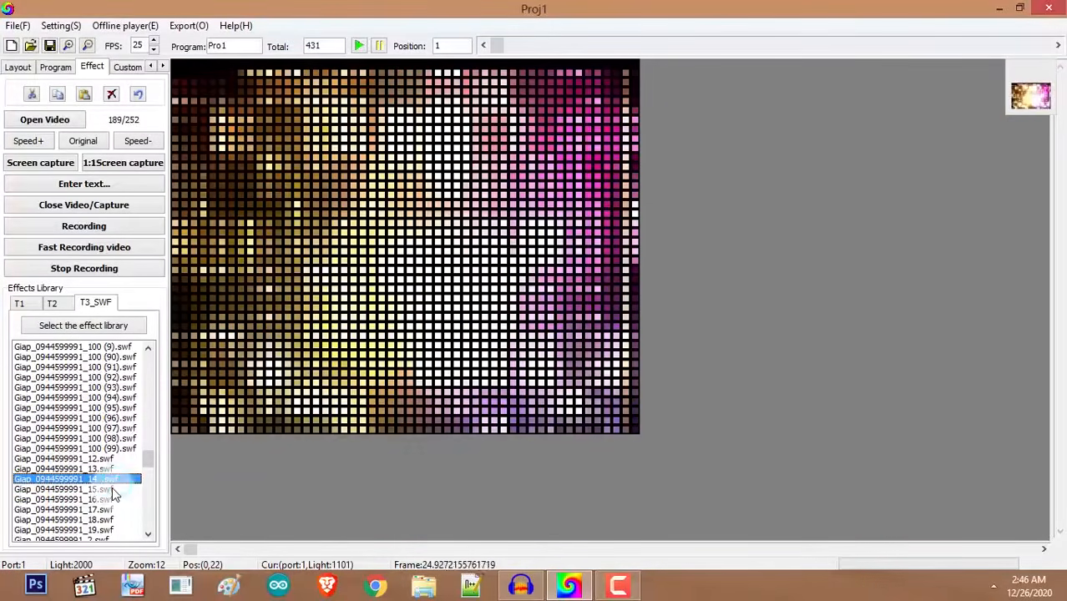
{"action": "left_click", "coordinate": [113, 490]}
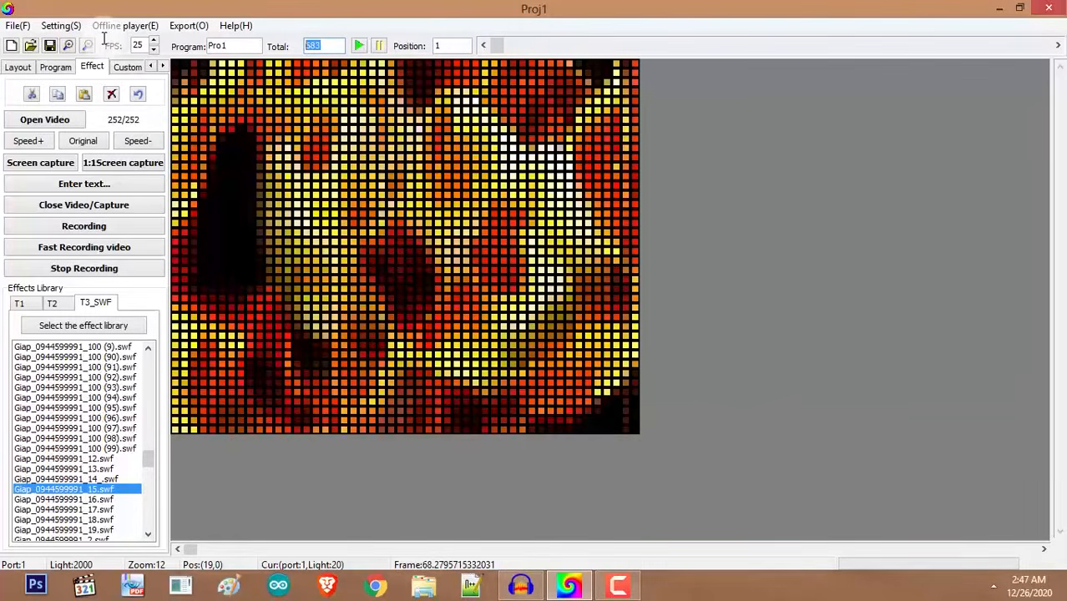
Play back the recorded program Pro1, pause it, and scrub through its frames to check the recorded effects.
{"action": "left_click", "coordinate": [358, 47]}
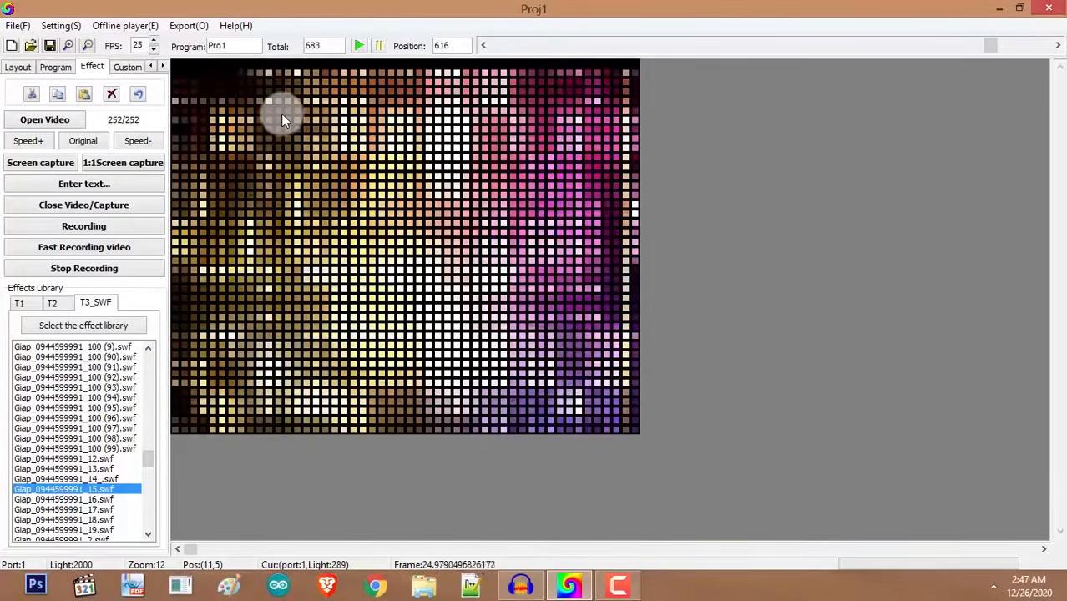
{"action": "left_click", "coordinate": [380, 47]}
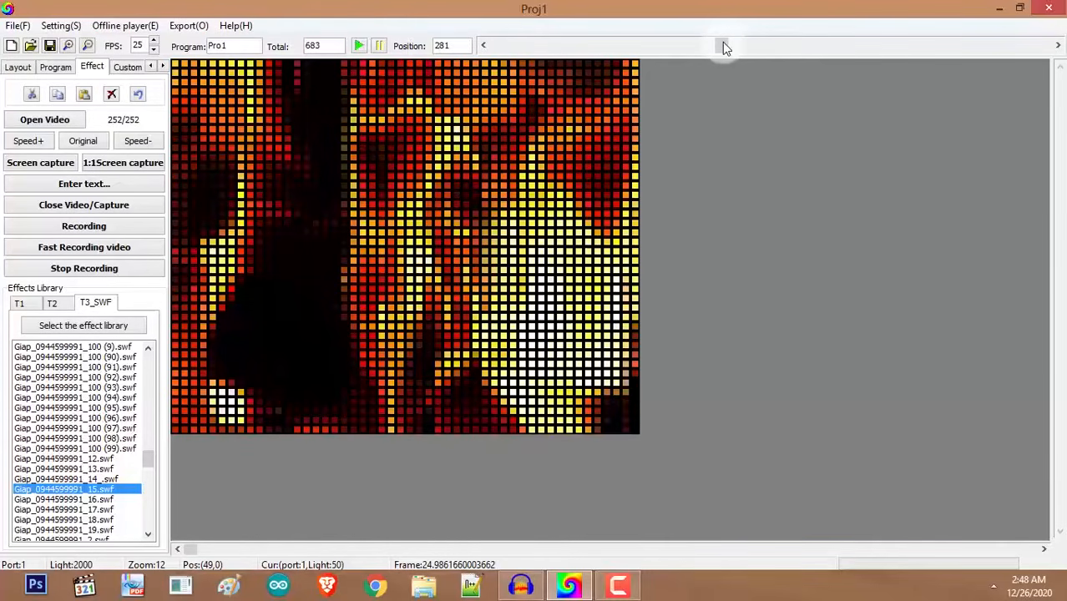
{"action": "mouse_move", "coordinate": [723, 42]}
{"action": "left_mouse_down"}
{"action": "mouse_move", "coordinate": [757, 43]}
{"action": "mouse_move", "coordinate": [737, 49]}
{"action": "left_mouse_up"}
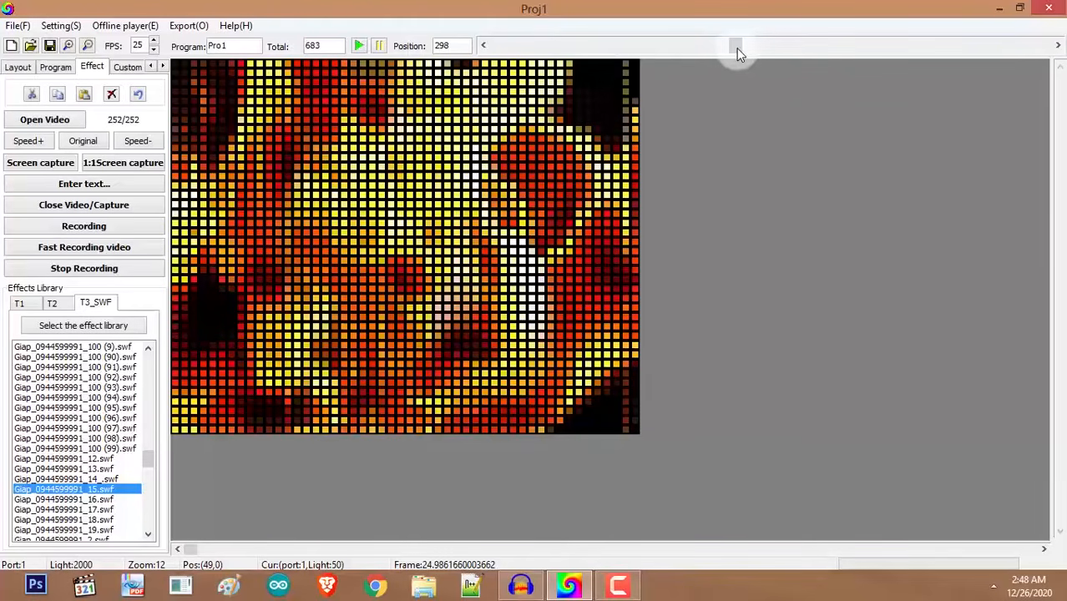
{"action": "left_click_drag", "start_coordinate": [734, 47], "coordinate": [830, 38]}
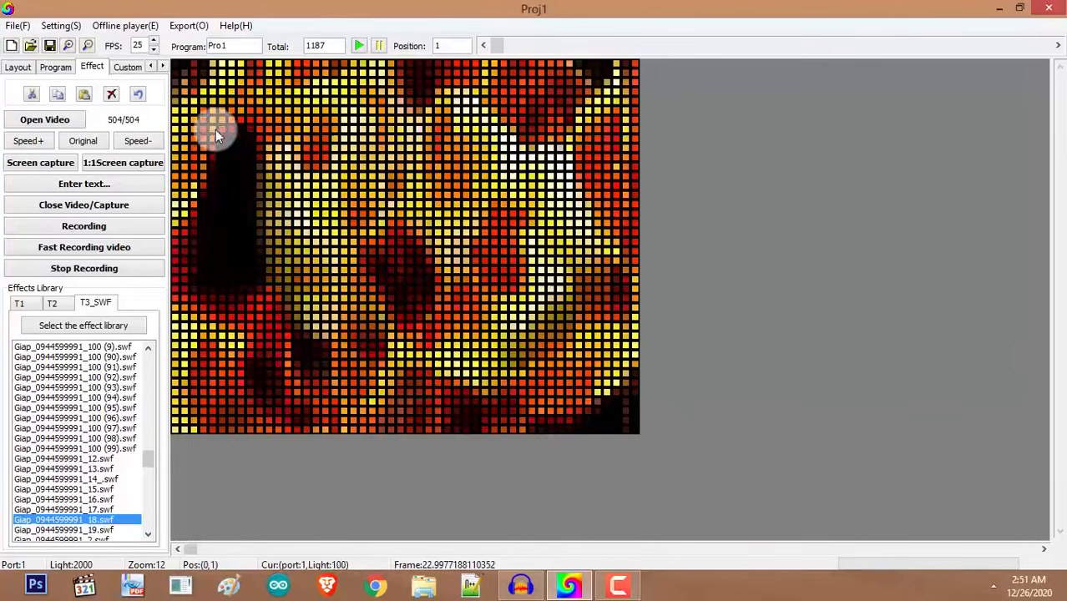
Move to frame 431 of Pro1, and cut the frame range from 1 to 431 out of the program.
{"action": "left_click_drag", "start_coordinate": [496, 46], "coordinate": [694, 37]}
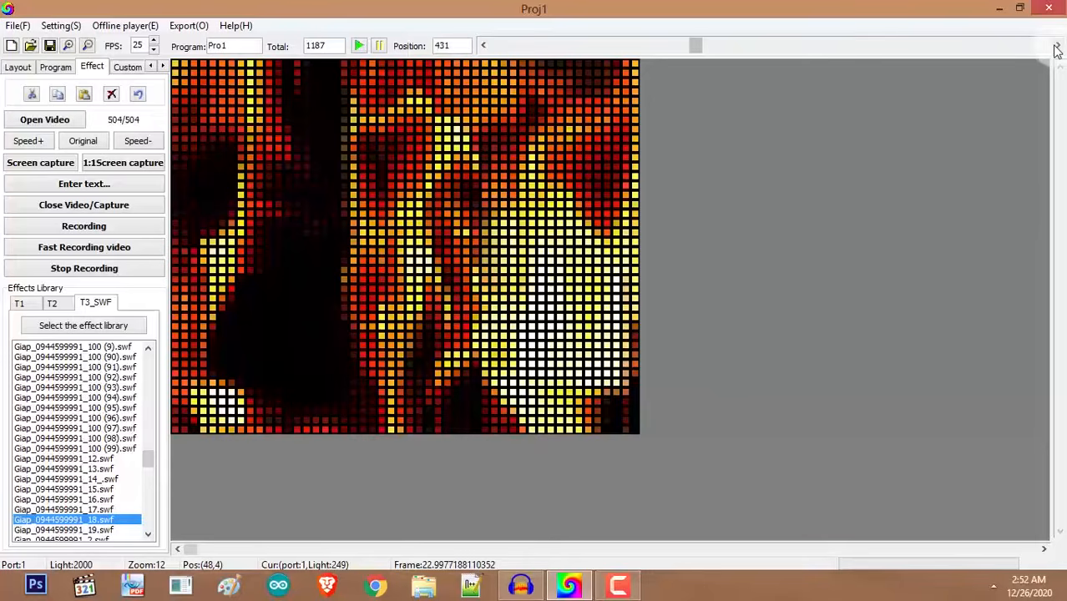
{"action": "left_click_drag", "start_coordinate": [460, 47], "coordinate": [298, 55]}
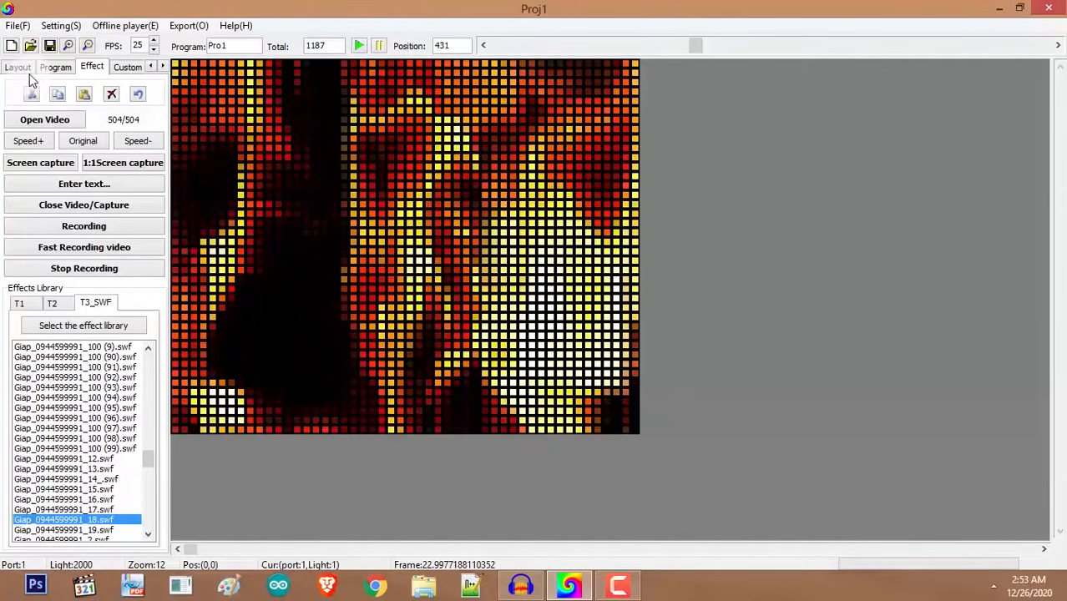
{"action": "left_click", "coordinate": [29, 98]}
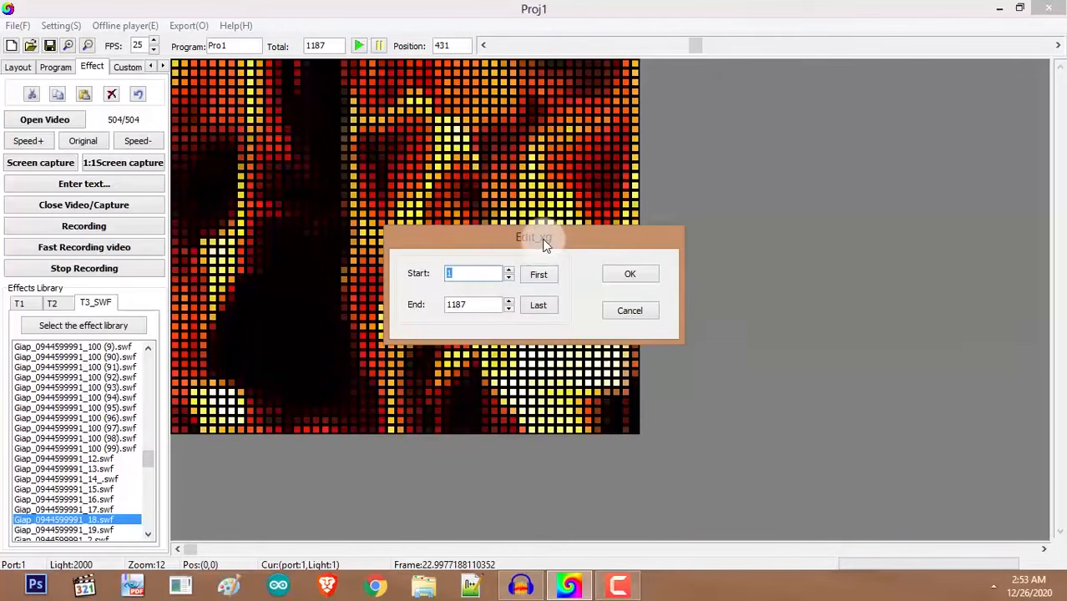
{"action": "left_click_drag", "start_coordinate": [543, 240], "coordinate": [574, 237]}
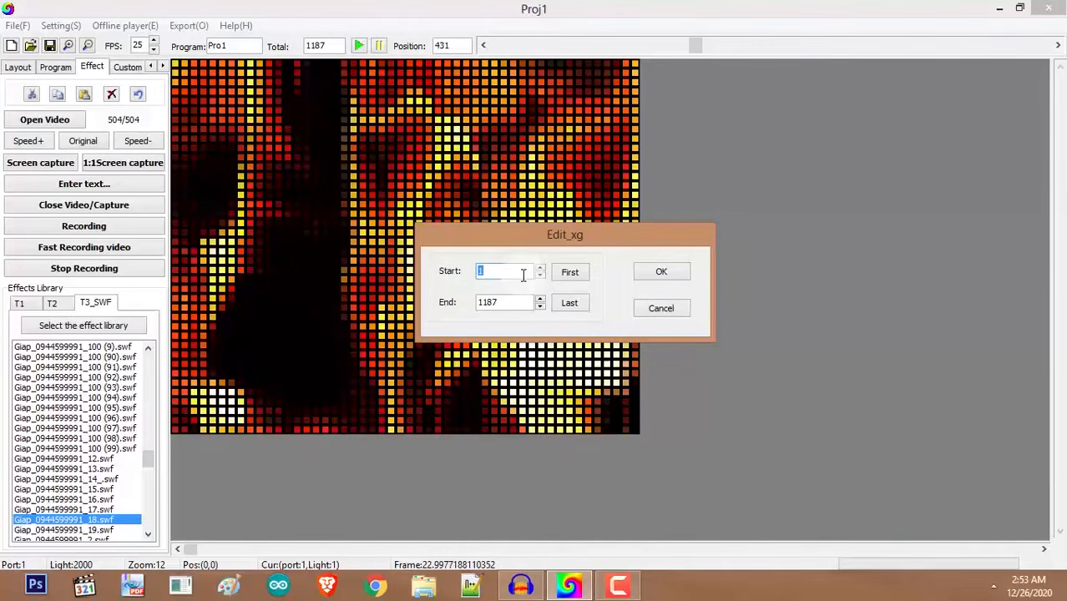
{"action": "mouse_move", "coordinate": [550, 240]}
{"action": "left_mouse_down"}
{"action": "mouse_move", "coordinate": [584, 273]}
{"action": "mouse_move", "coordinate": [547, 226]}
{"action": "left_mouse_up"}
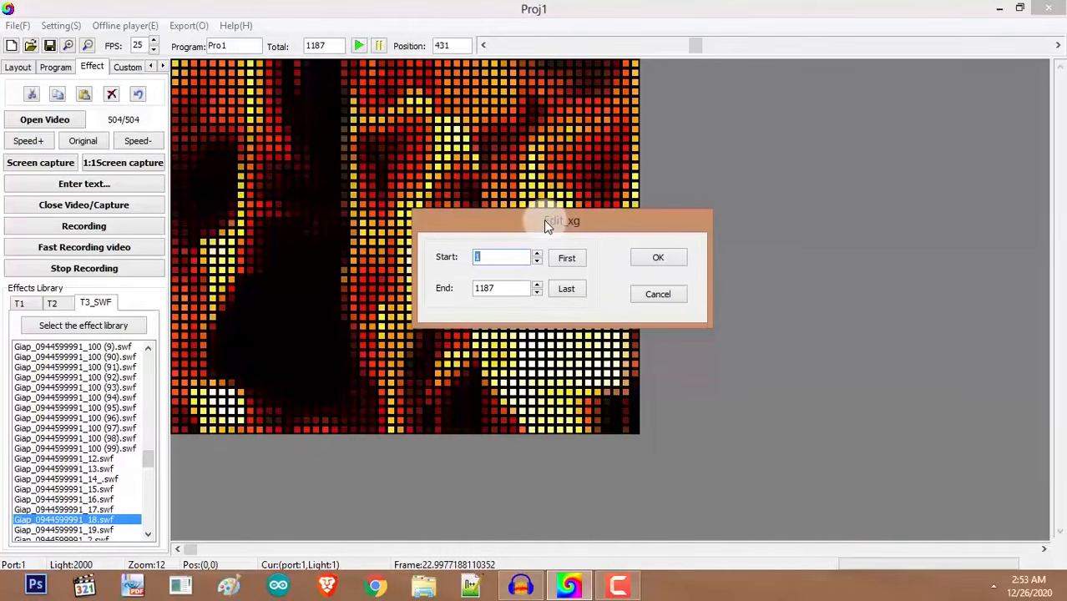
{"action": "left_click", "coordinate": [571, 260]}
{"action": "left_click_drag", "start_coordinate": [525, 290], "coordinate": [328, 308]}
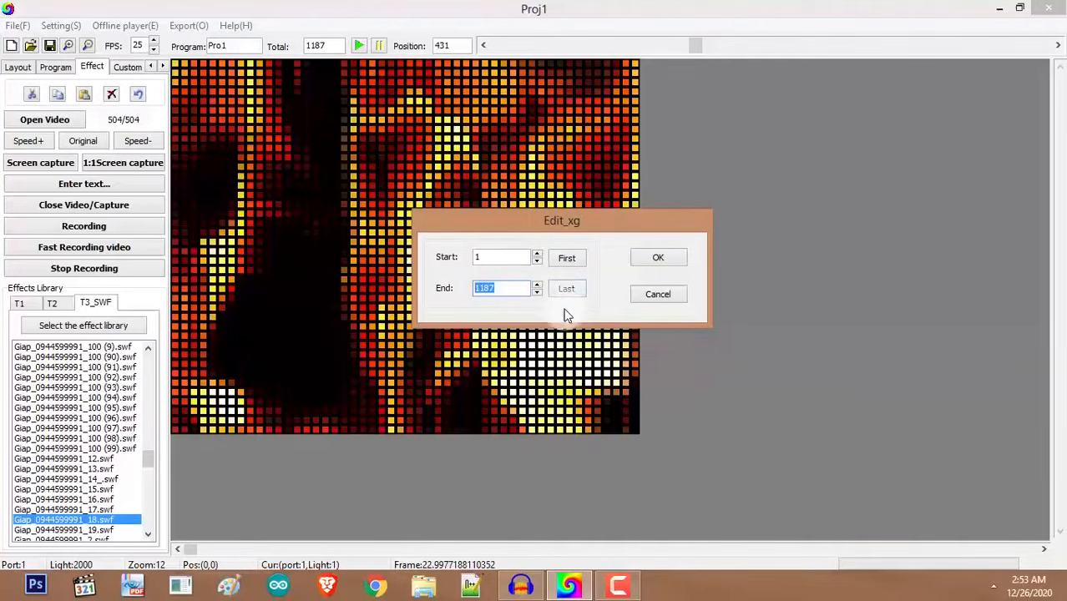
{"action": "type", "text": "431"}
{"action": "left_click", "coordinate": [659, 259]}
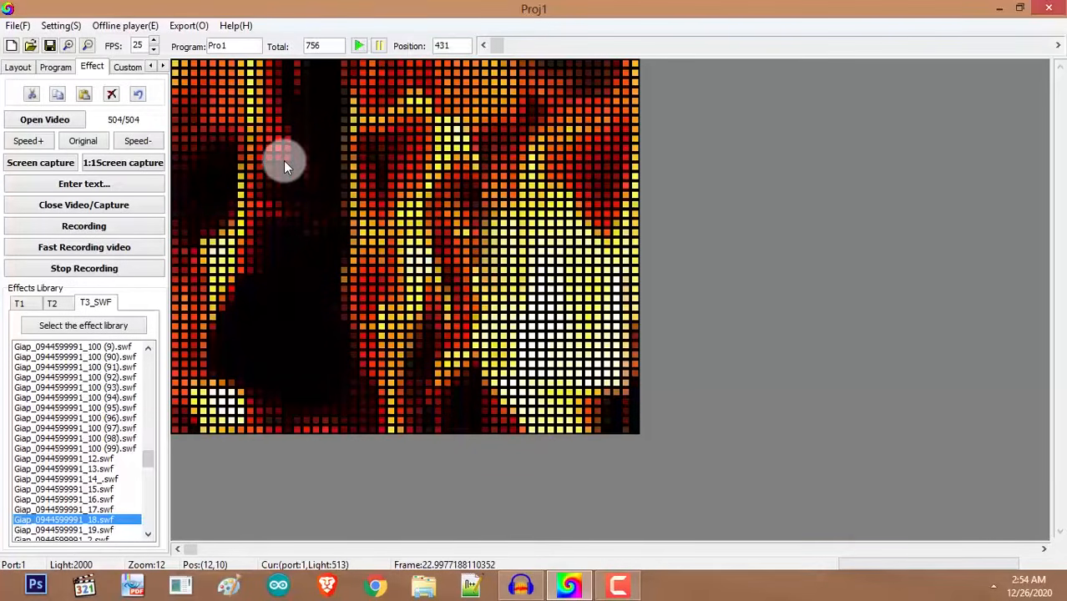
Paste the cut frames at the last position of Pro1, frame 756, and check the program's total frame count.
{"action": "left_click_drag", "start_coordinate": [338, 47], "coordinate": [200, 46]}
{"action": "left_click", "coordinate": [85, 95]}
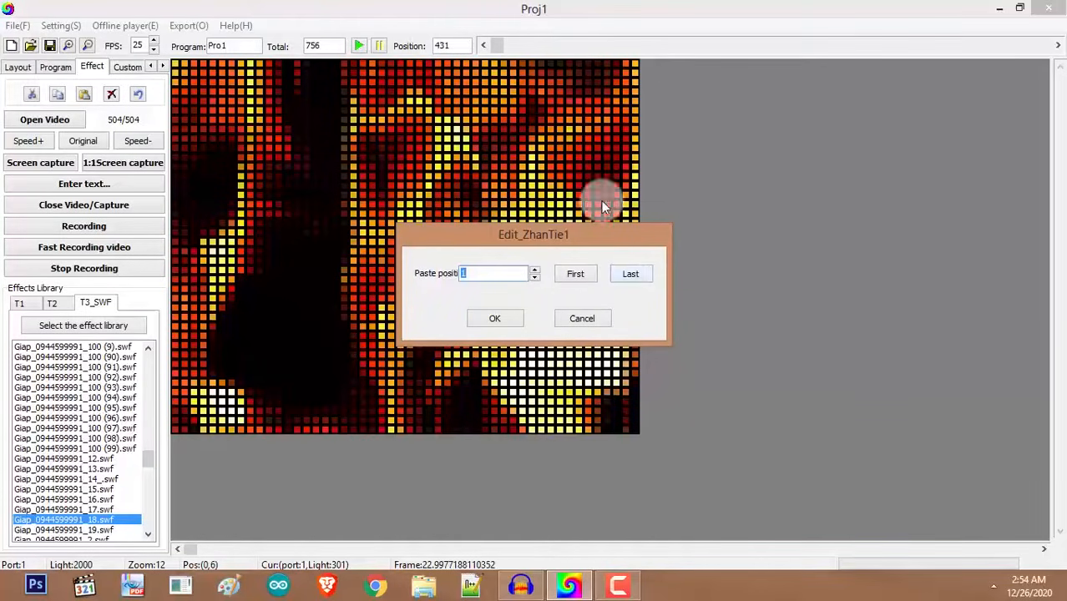
{"action": "left_click", "coordinate": [632, 274]}
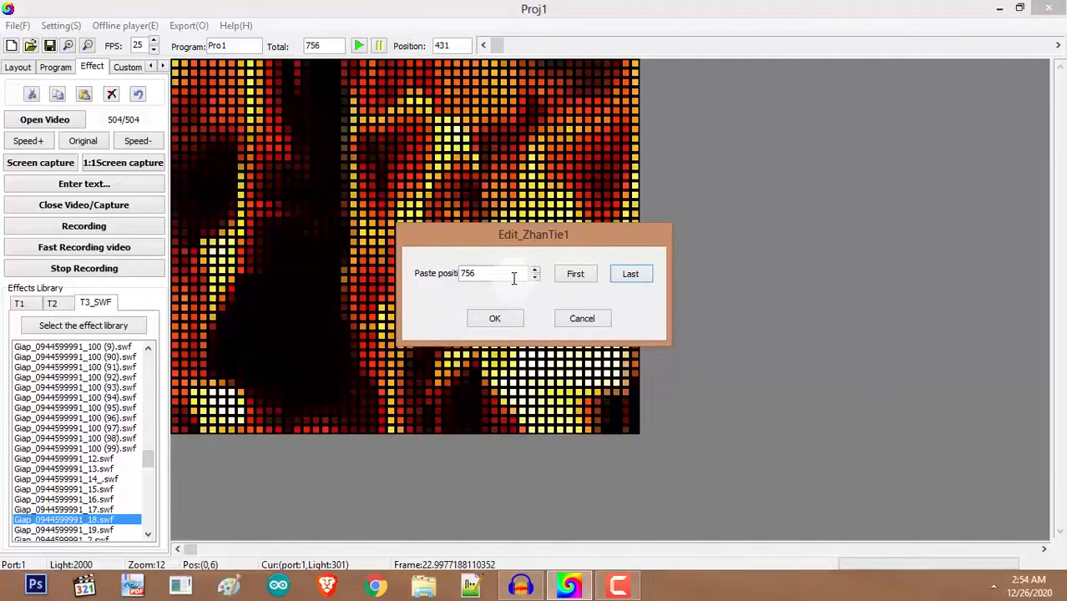
{"action": "left_click", "coordinate": [513, 326]}
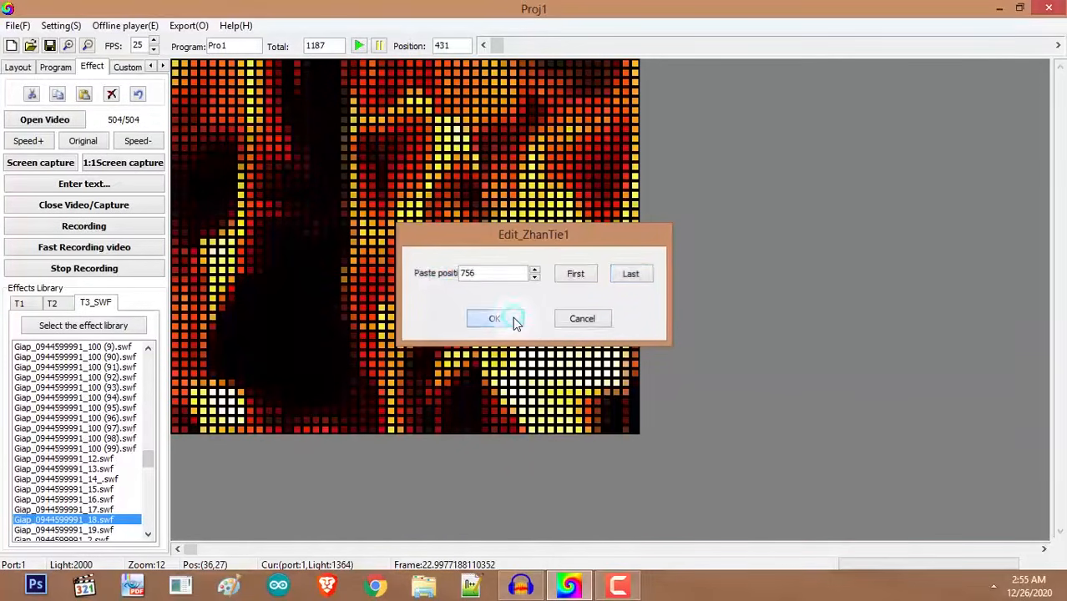
{"action": "double_click", "coordinate": [323, 45]}
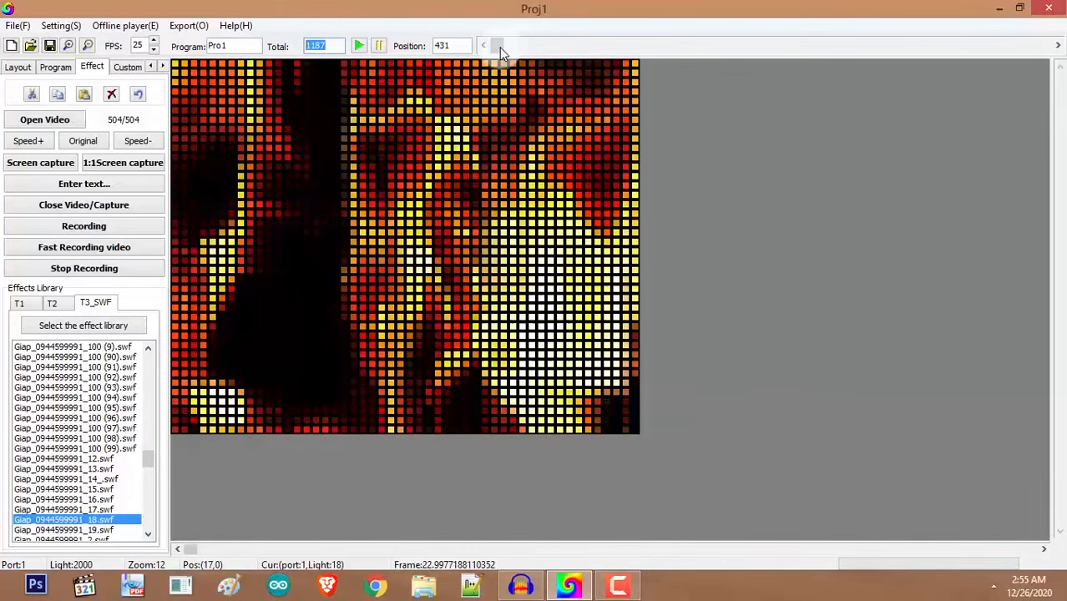
Scrub through Pro1 and step frame by frame to locate frame 756, where the fire effect at the end begins.
{"action": "mouse_move", "coordinate": [499, 46]}
{"action": "left_mouse_down"}
{"action": "mouse_move", "coordinate": [776, 39]}
{"action": "mouse_move", "coordinate": [183, 33]}
{"action": "mouse_move", "coordinate": [493, 46]}
{"action": "left_mouse_up"}
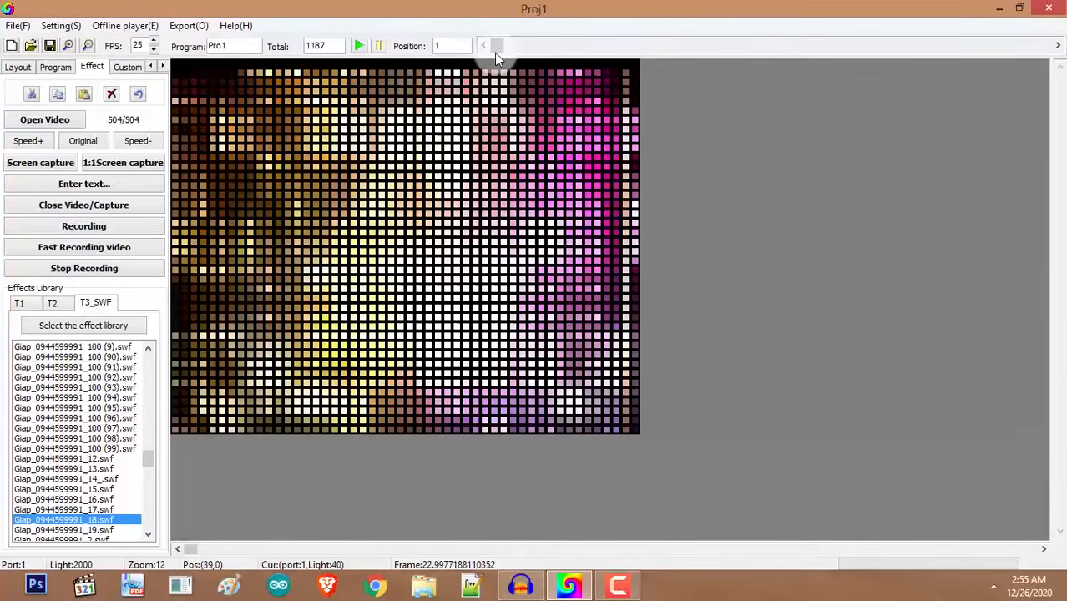
{"action": "left_click_drag", "start_coordinate": [494, 52], "coordinate": [852, 59]}
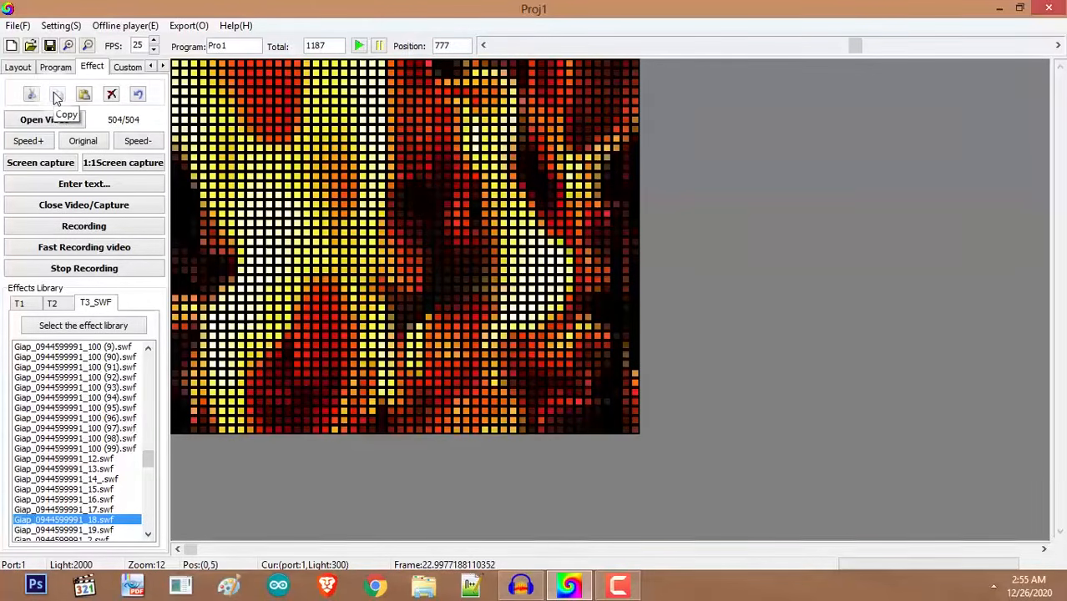
{"action": "left_click", "coordinate": [850, 45]}
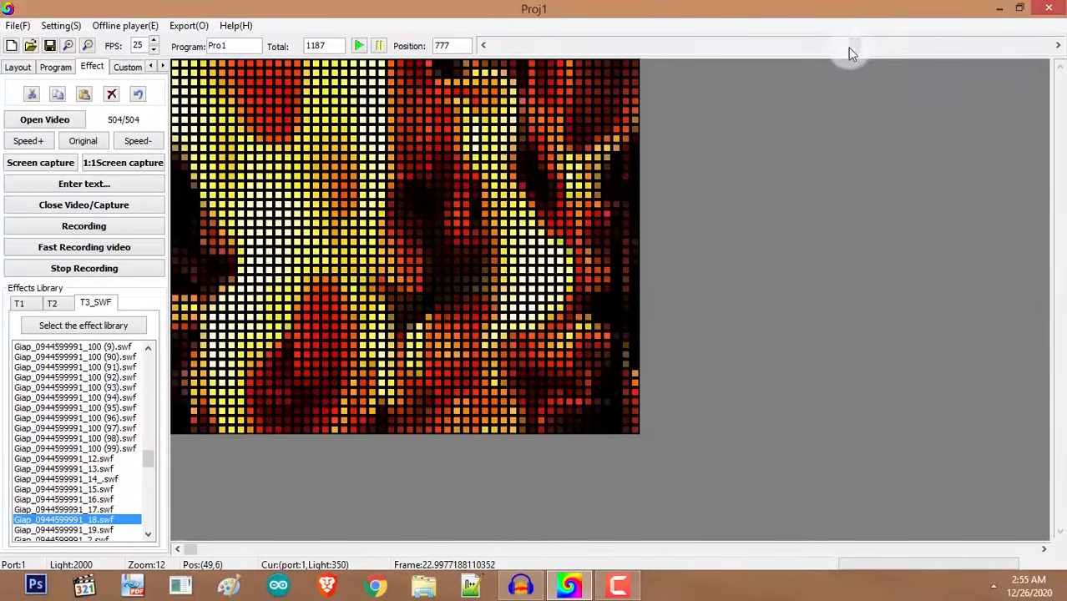
{"action": "mouse_move", "coordinate": [844, 45]}
{"action": "left_mouse_down"}
{"action": "mouse_move", "coordinate": [1041, 26]}
{"action": "mouse_move", "coordinate": [855, 49]}
{"action": "left_mouse_up"}
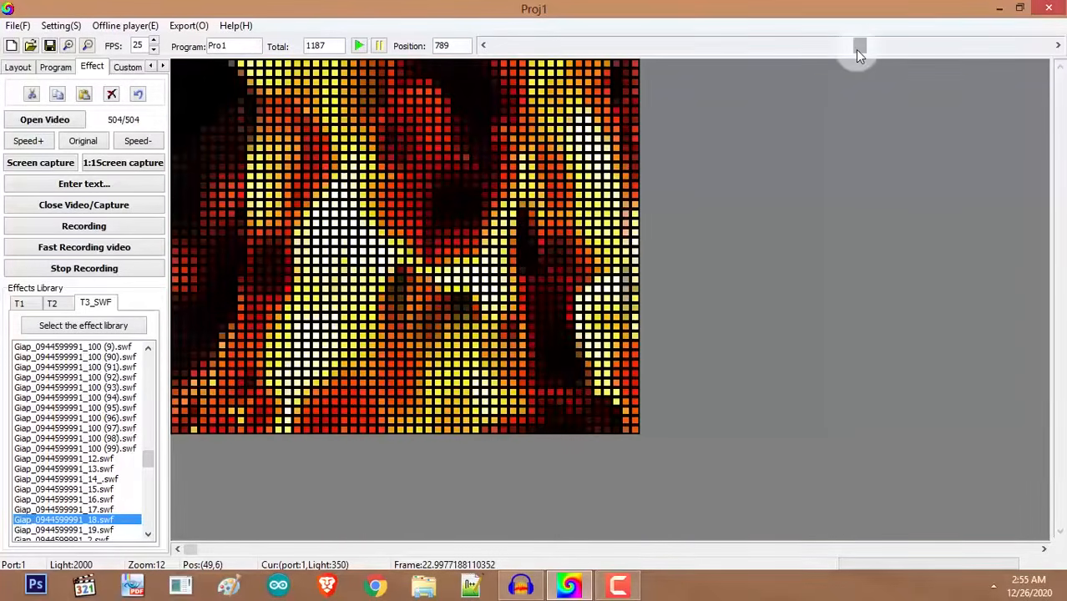
{"action": "left_click", "coordinate": [683, 86]}
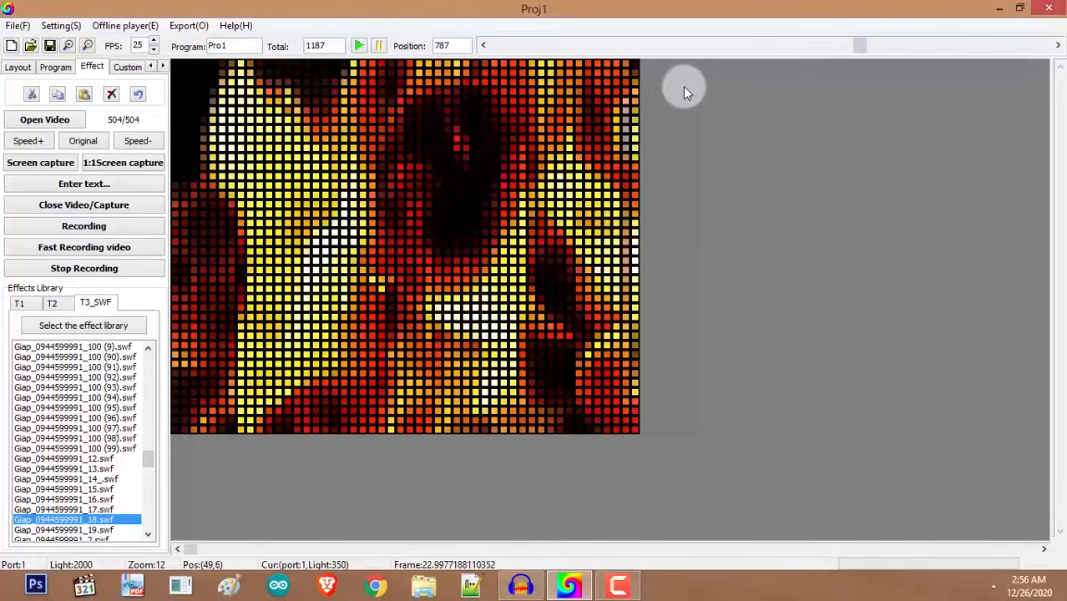
{"action": "mouse_move", "coordinate": [860, 45]}
{"action": "left_mouse_down"}
{"action": "mouse_move", "coordinate": [457, 74]}
{"action": "mouse_move", "coordinate": [851, 47]}
{"action": "left_mouse_up"}
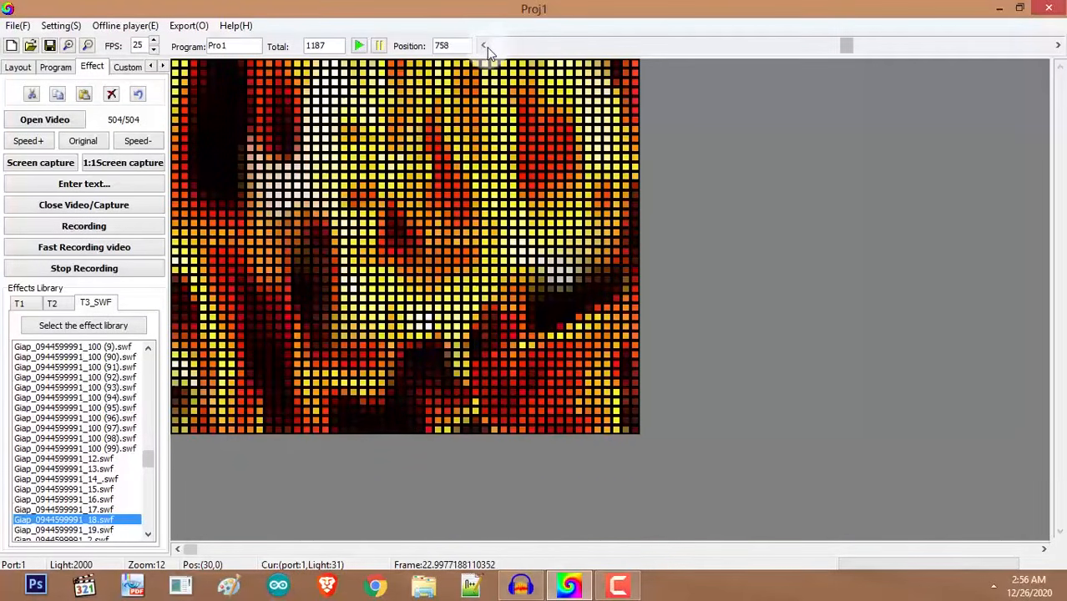
{"action": "left_click", "coordinate": [485, 47]}
{"action": "left_click", "coordinate": [486, 47]}
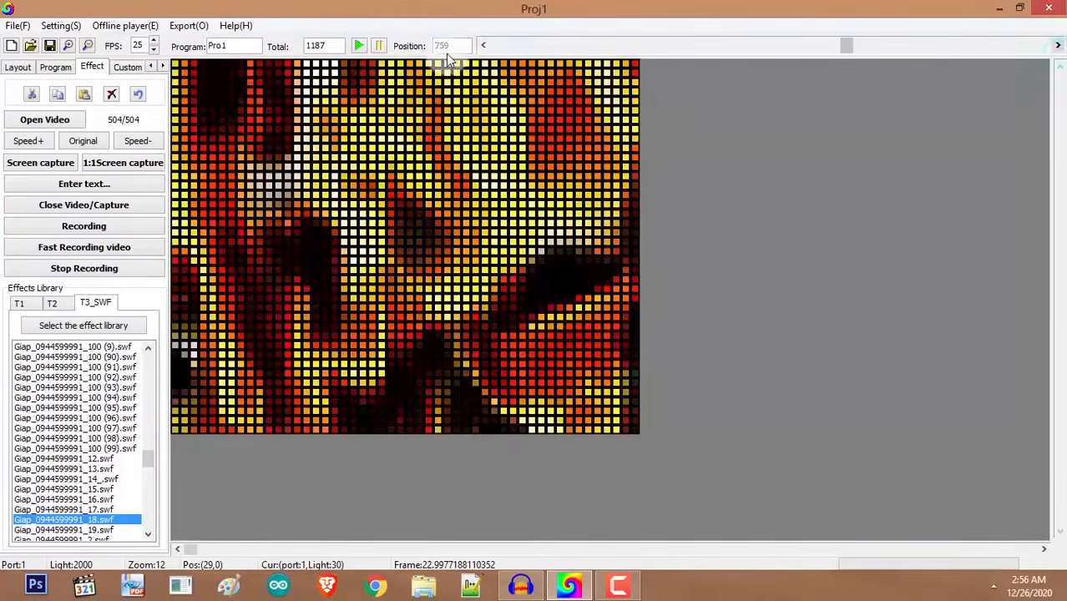
{"action": "left_click", "coordinate": [484, 46]}
{"action": "left_click", "coordinate": [484, 46]}
{"action": "left_click", "coordinate": [1058, 46]}
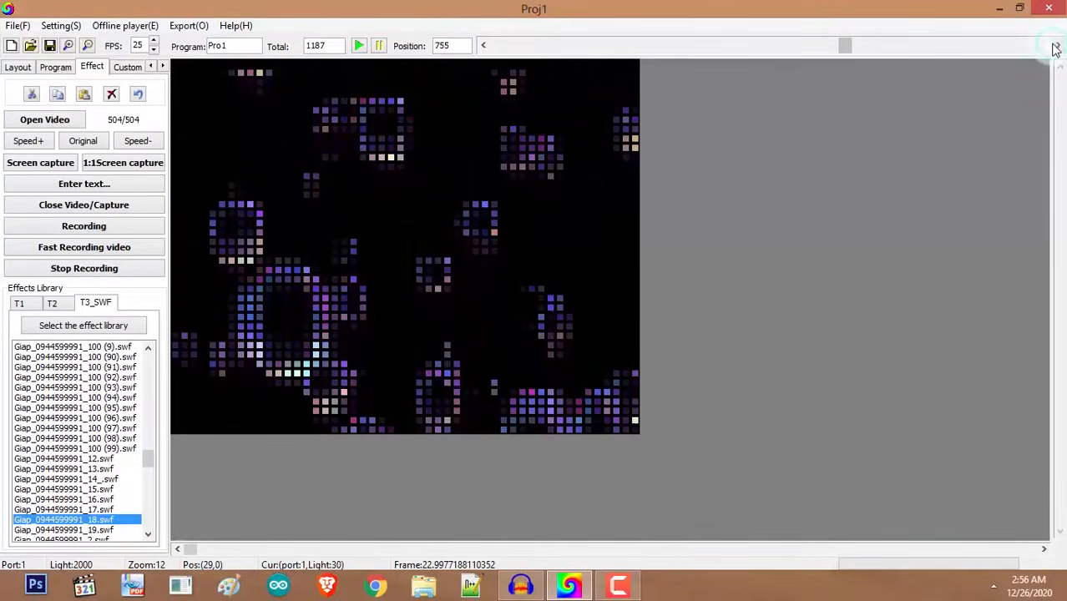
{"action": "left_click", "coordinate": [1057, 46]}
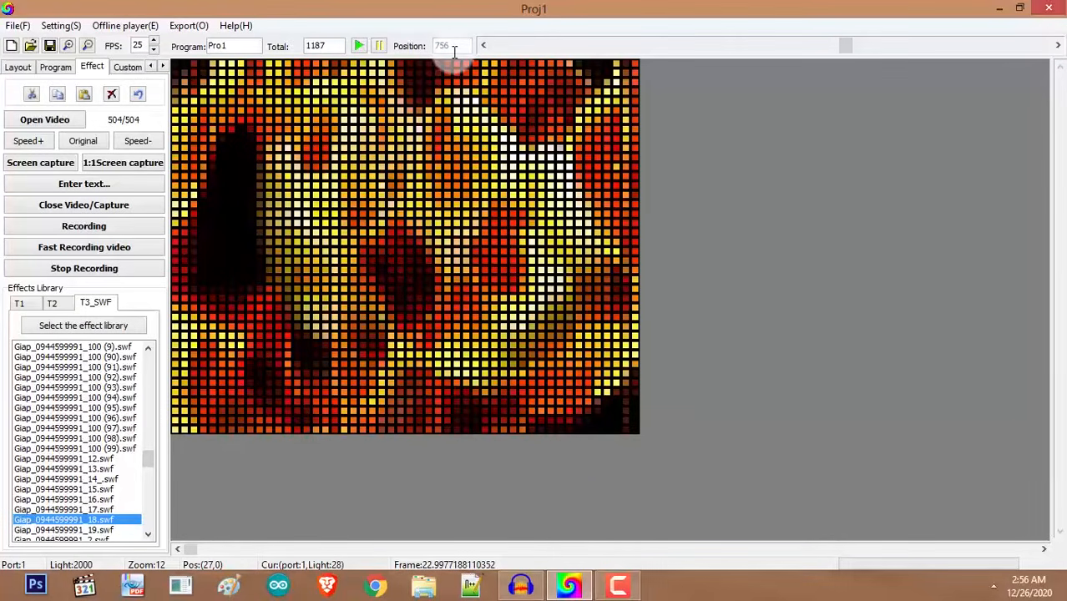
Copy the frame range from 756 to the last frame, 1187, of Pro1.
{"action": "left_click", "coordinate": [58, 96]}
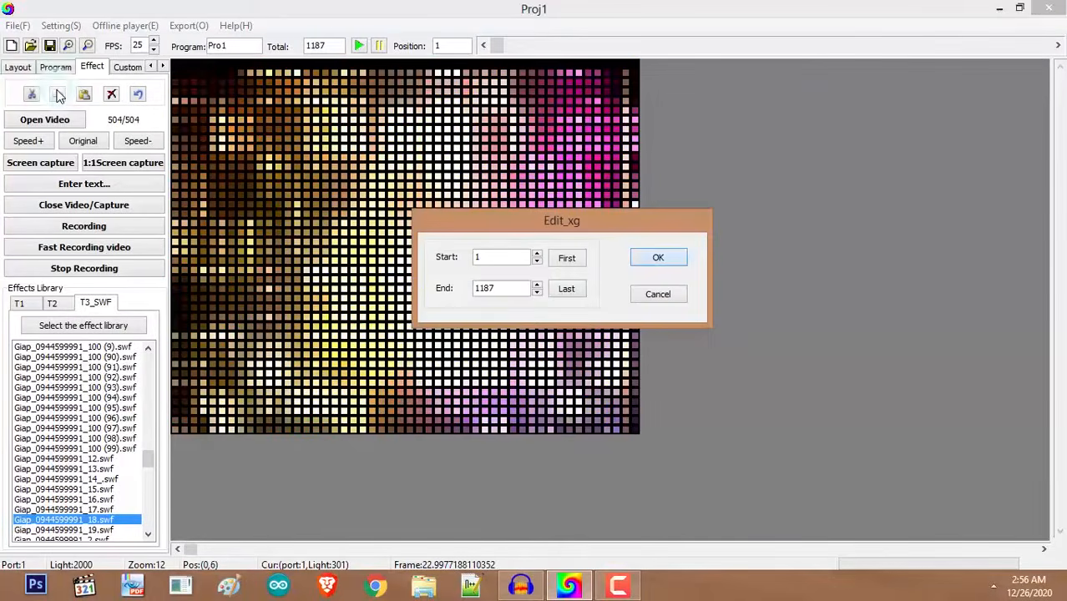
{"action": "left_click", "coordinate": [682, 292]}
{"action": "left_click", "coordinate": [58, 95]}
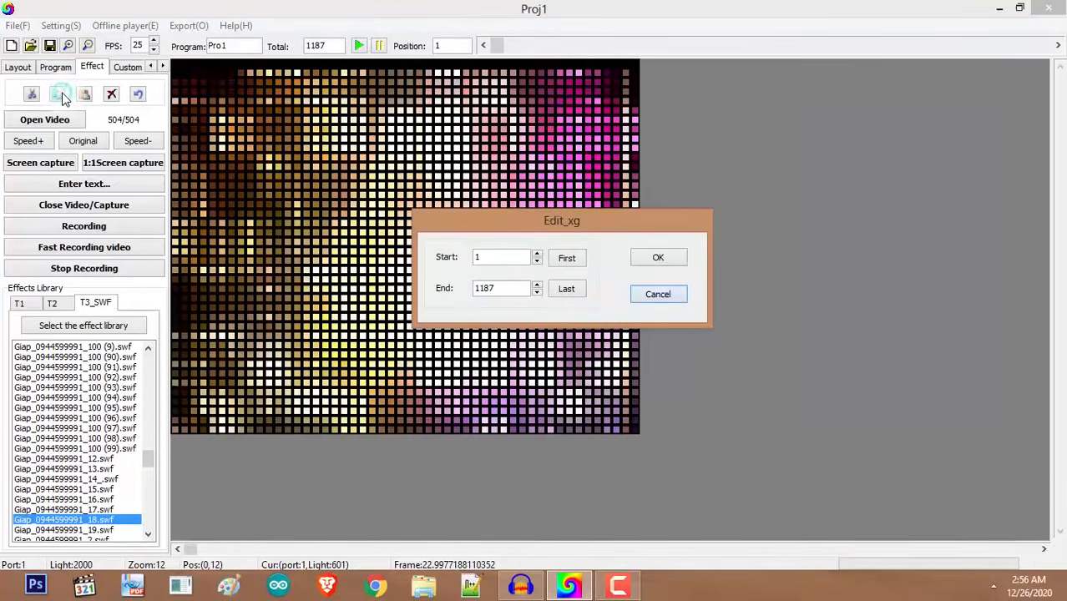
{"action": "left_click", "coordinate": [497, 256]}
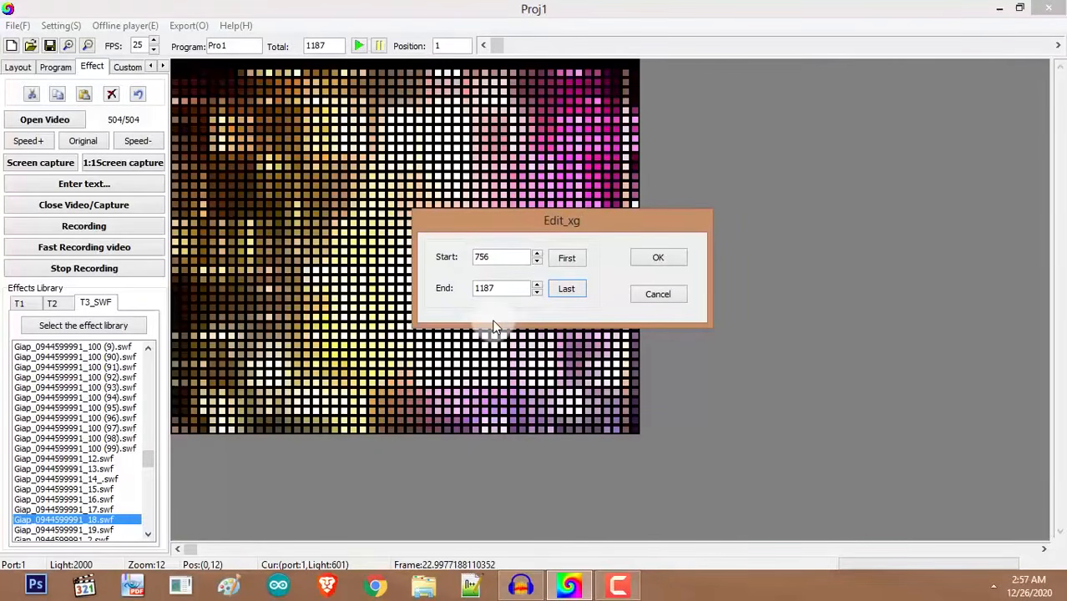
{"action": "left_click", "coordinate": [658, 258]}
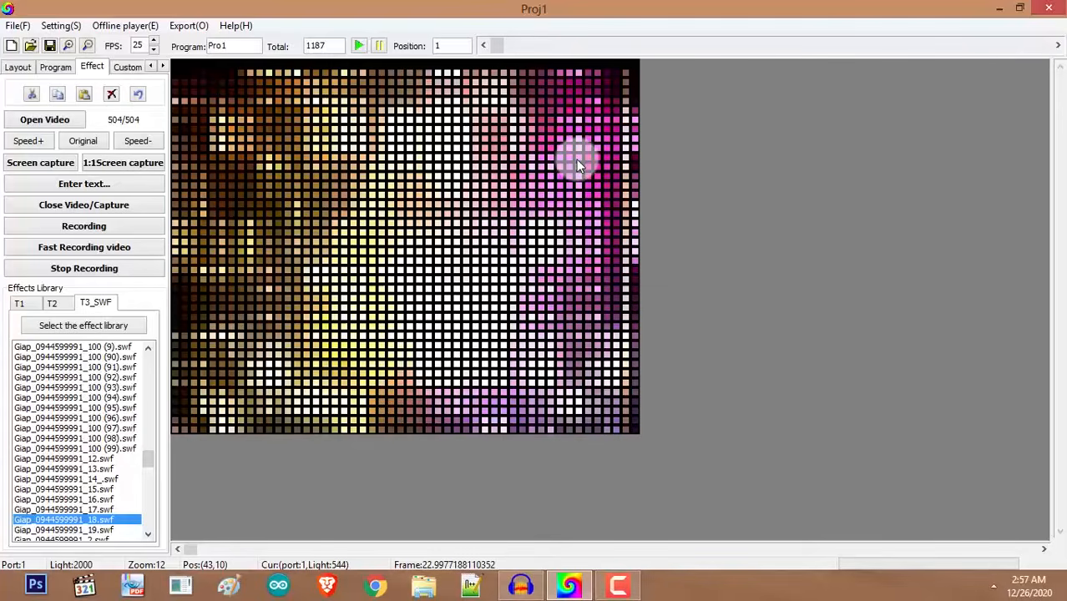
Paste the copied frames at the first position of Pro1, frame 1, and play the program back.
{"action": "left_click", "coordinate": [84, 95]}
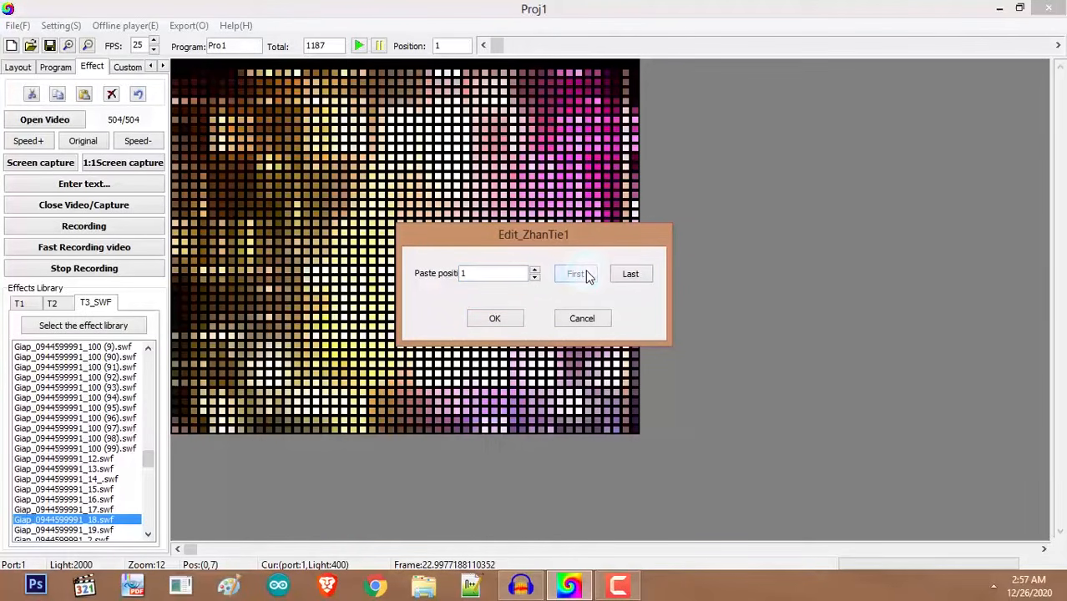
{"action": "left_click", "coordinate": [492, 320]}
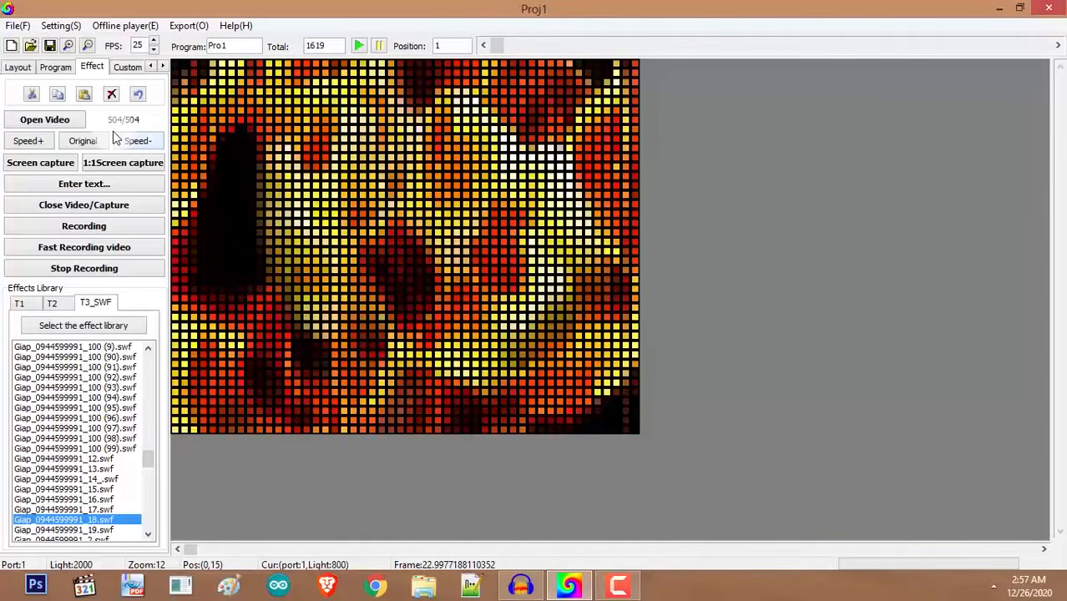
{"action": "left_click", "coordinate": [359, 46]}
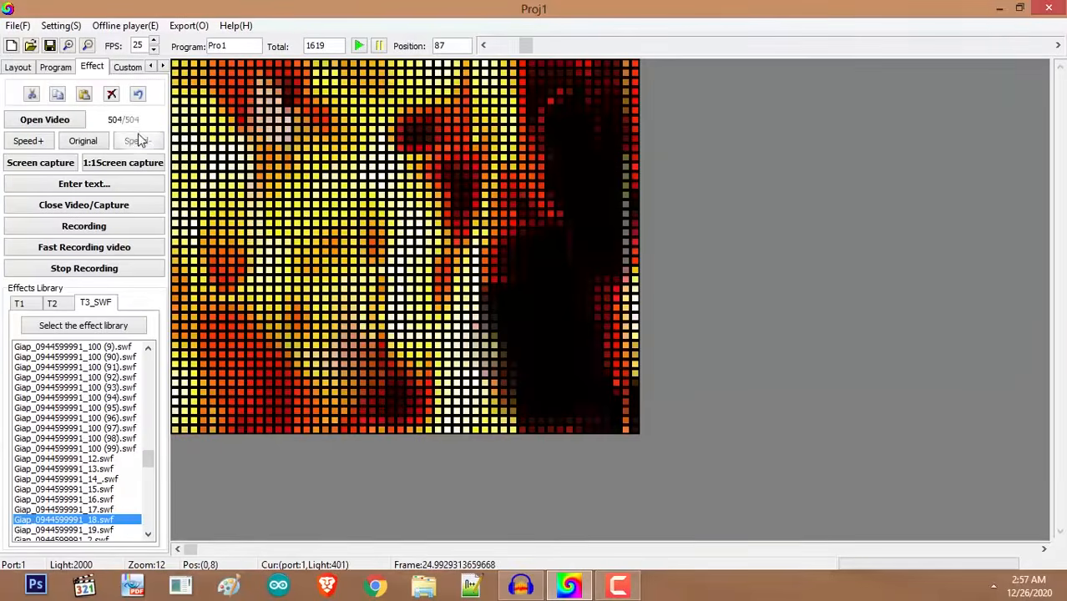
Scrub toward the end of Pro1 and step to frame 1188, where the final fire effect starts.
{"action": "left_click_drag", "start_coordinate": [526, 45], "coordinate": [900, 66]}
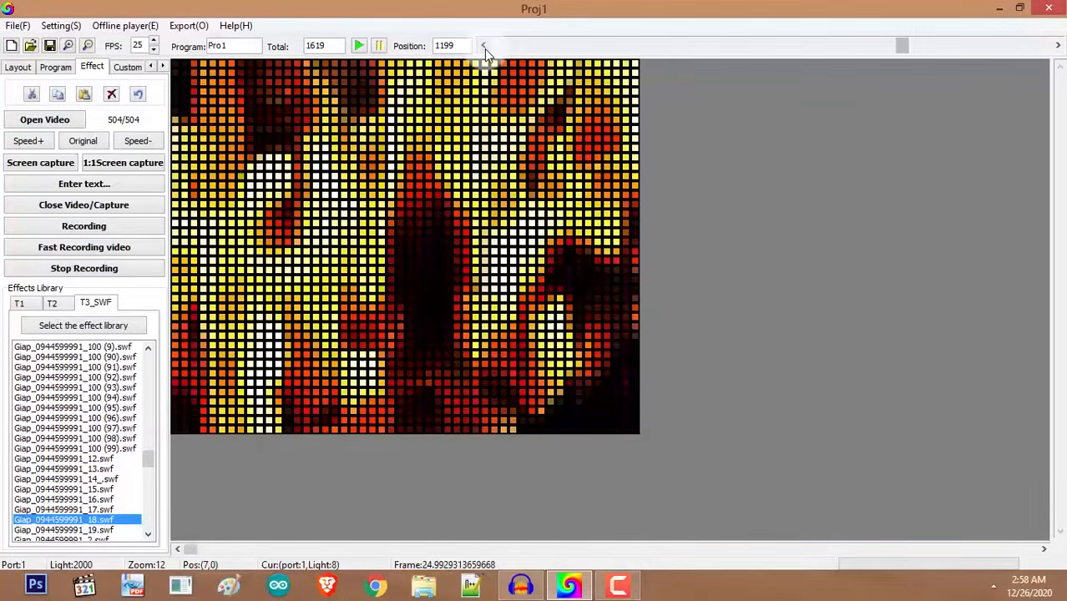
{"action": "left_click", "coordinate": [485, 48]}
{"action": "left_click", "coordinate": [484, 48]}
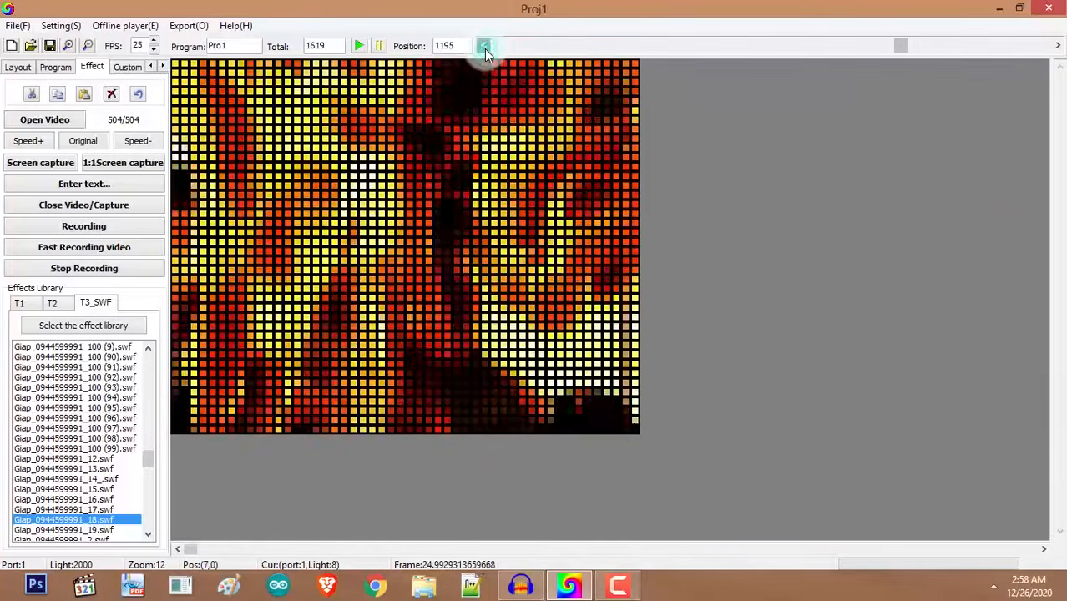
{"action": "left_click", "coordinate": [485, 49]}
{"action": "left_click", "coordinate": [484, 48]}
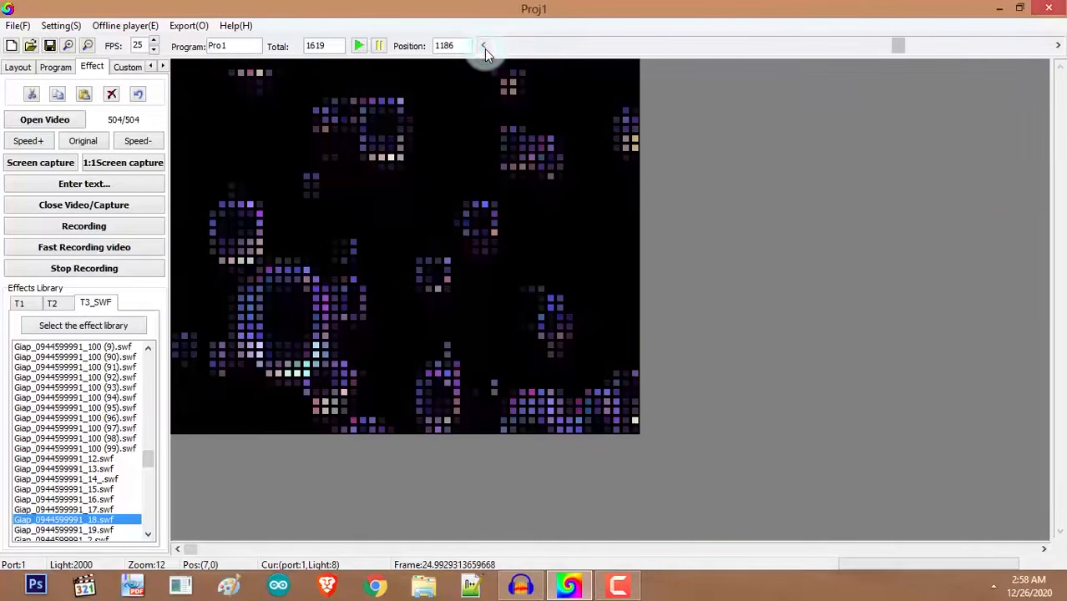
{"action": "left_click", "coordinate": [1055, 52]}
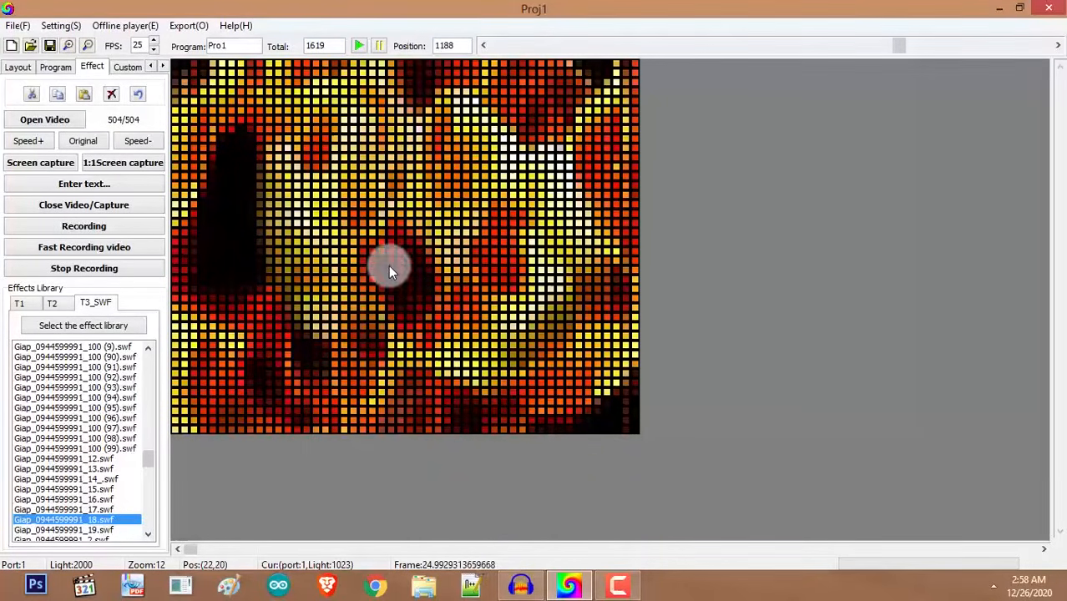
Delete the frame range from 1188 to the last frame, 1619, and scrub through Pro1 to check it.
{"action": "left_click", "coordinate": [113, 96]}
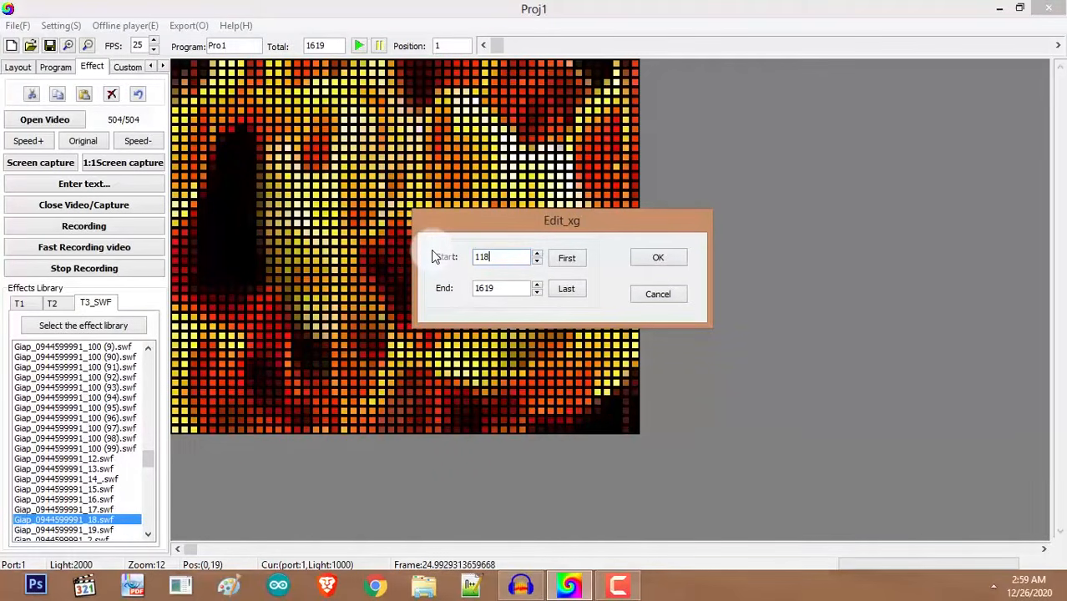
{"action": "left_click", "coordinate": [573, 289]}
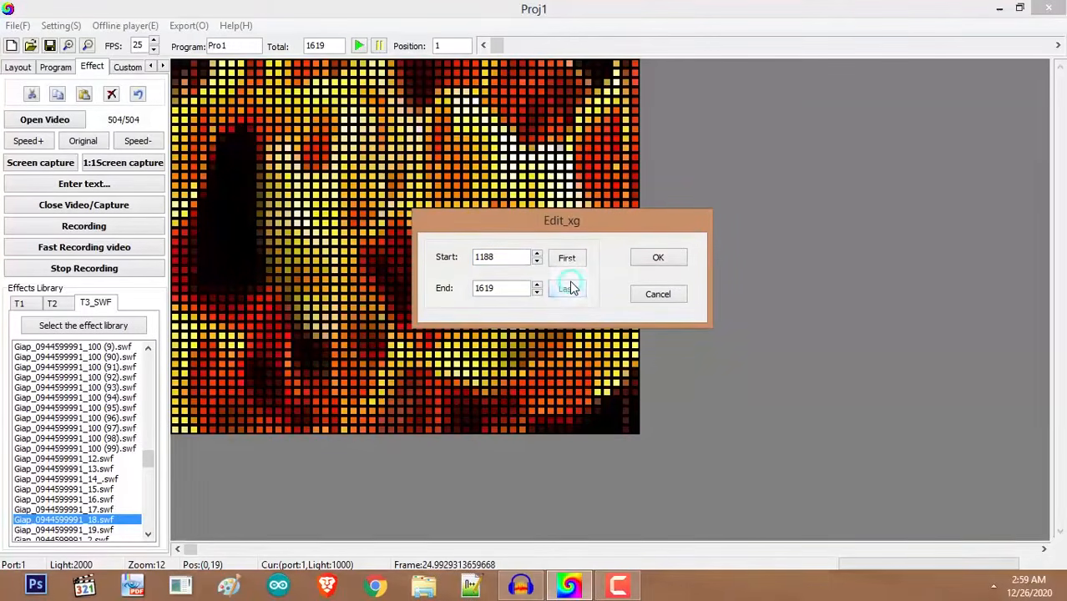
{"action": "left_click", "coordinate": [664, 259]}
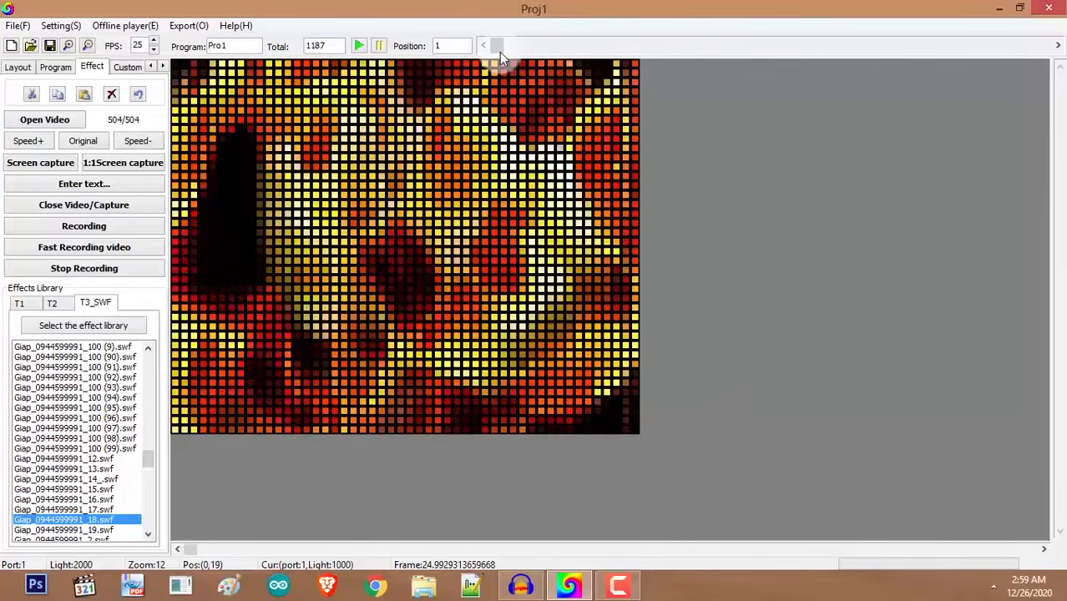
{"action": "left_click_drag", "start_coordinate": [498, 52], "coordinate": [1043, 45]}
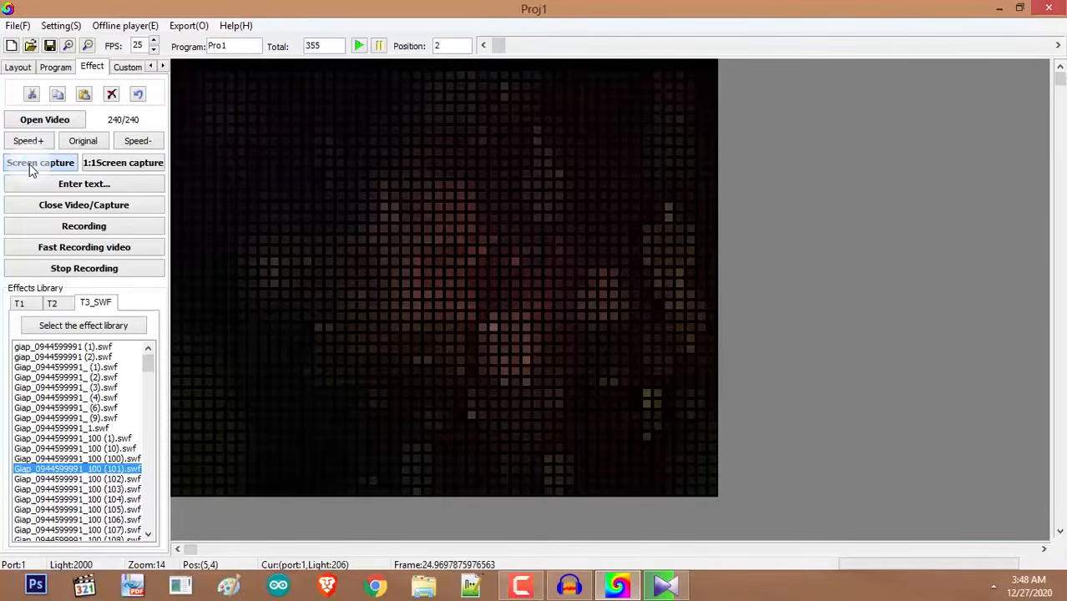
Start a screen capture, enlarge the capture frame to roughly a square, and move it higher on the desktop.
{"action": "left_click", "coordinate": [31, 163]}
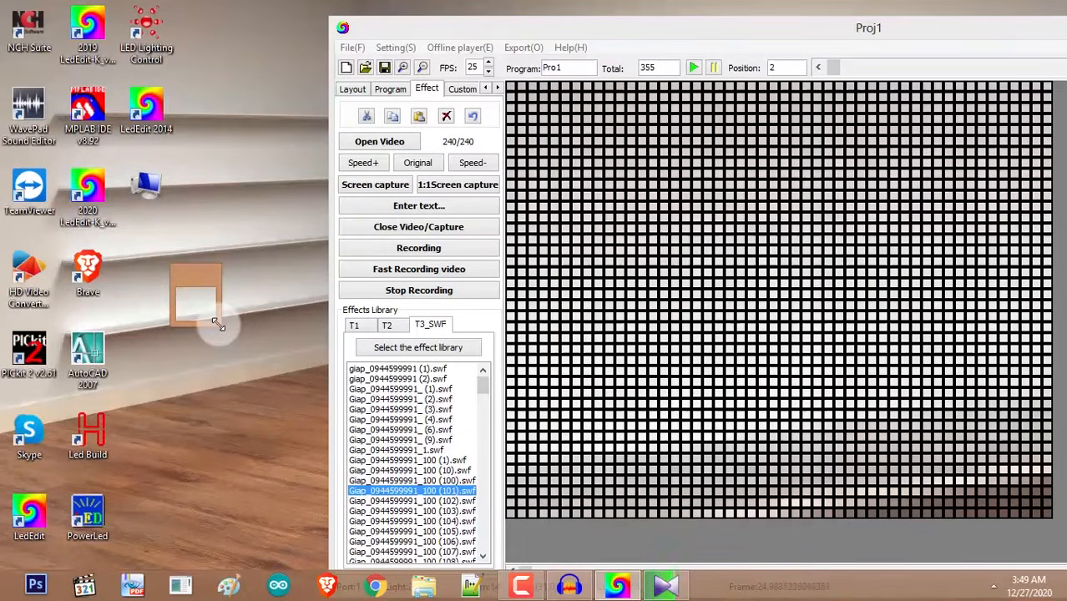
{"action": "left_click_drag", "start_coordinate": [224, 333], "coordinate": [457, 550]}
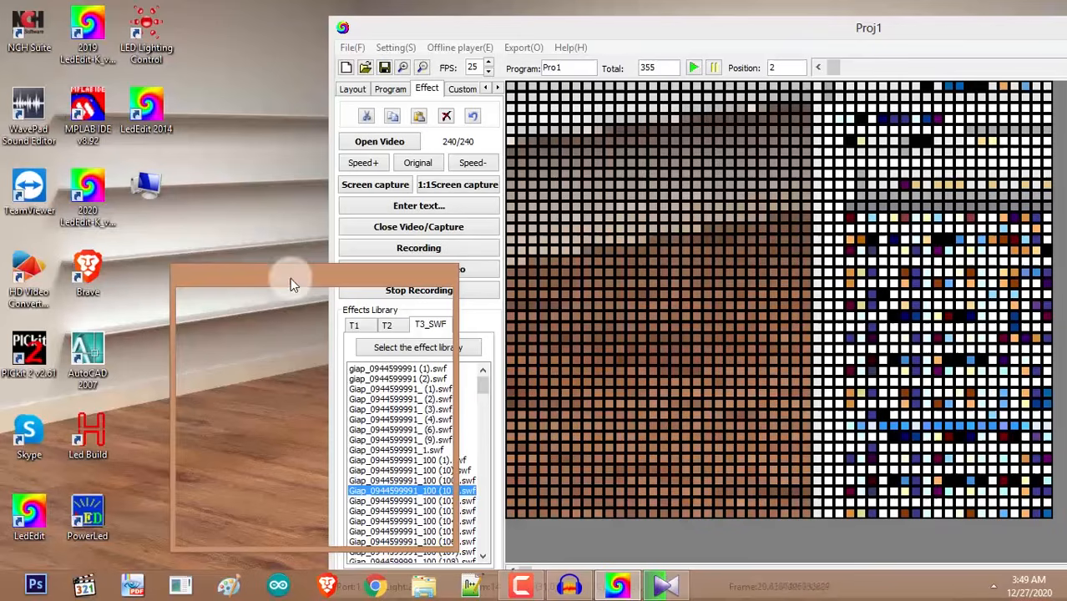
{"action": "left_click_drag", "start_coordinate": [290, 277], "coordinate": [246, 141]}
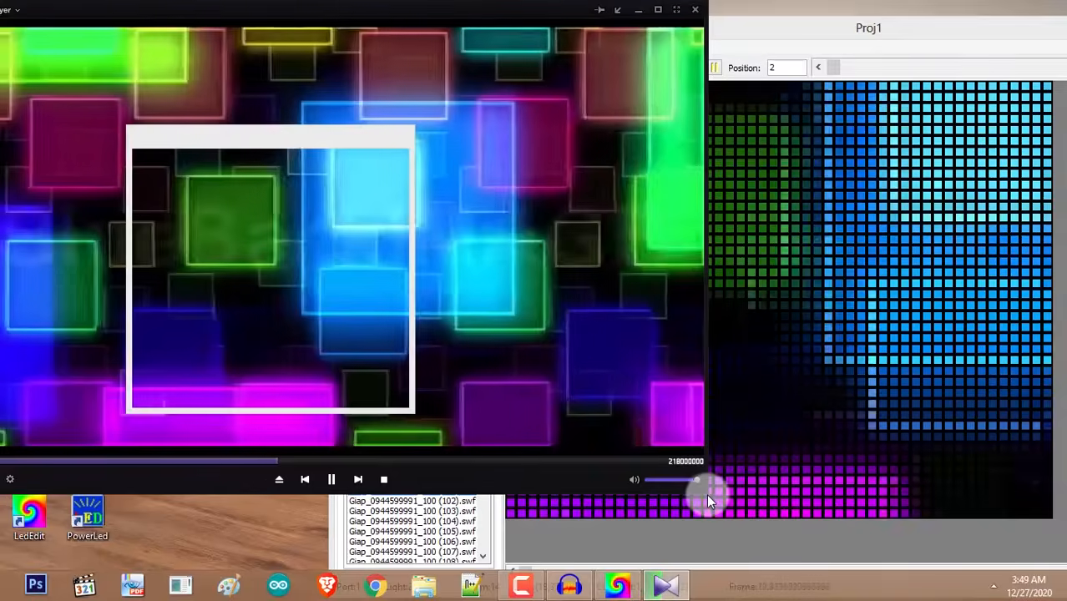
Shrink the KMPlayer video window and place it beside the LED program window, widening the capture frame slightly.
{"action": "left_click_drag", "start_coordinate": [706, 493], "coordinate": [321, 361]}
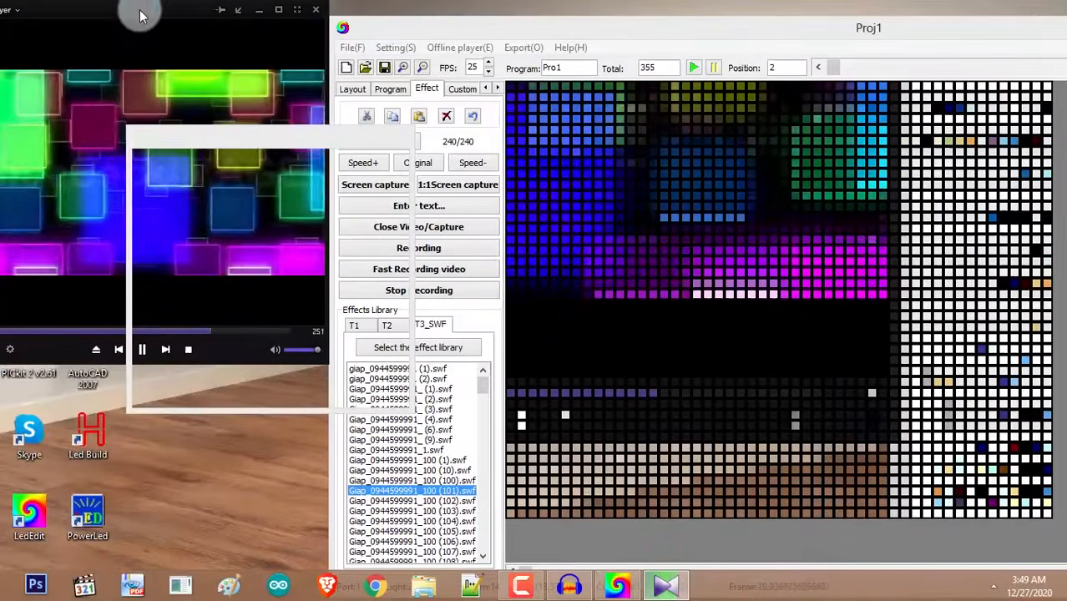
{"action": "left_click_drag", "start_coordinate": [138, 10], "coordinate": [300, 108]}
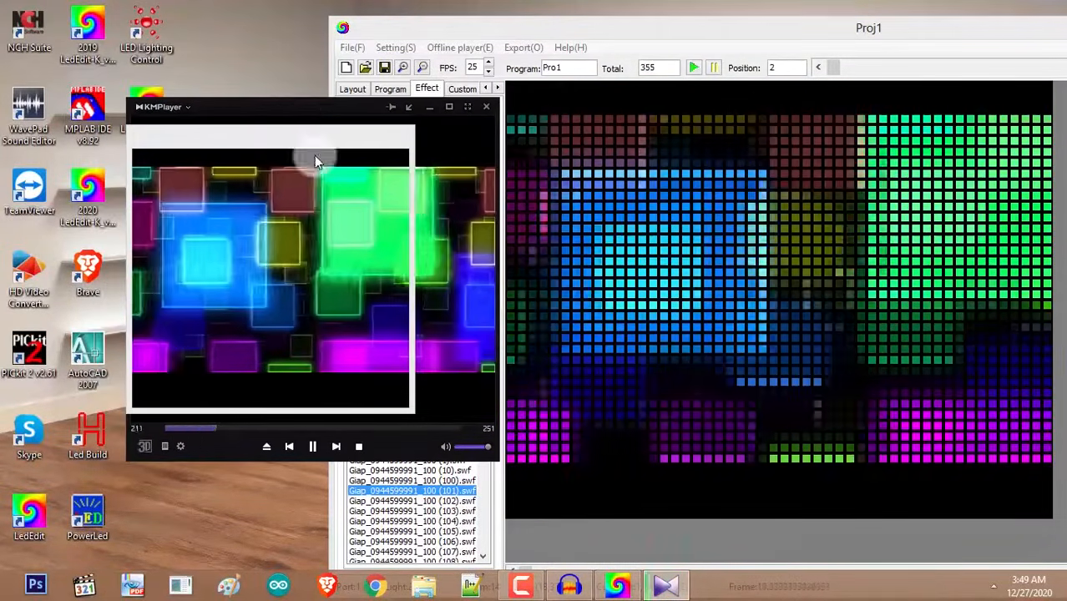
{"action": "left_click_drag", "start_coordinate": [414, 412], "coordinate": [441, 414]}
{"action": "left_click", "coordinate": [290, 107]}
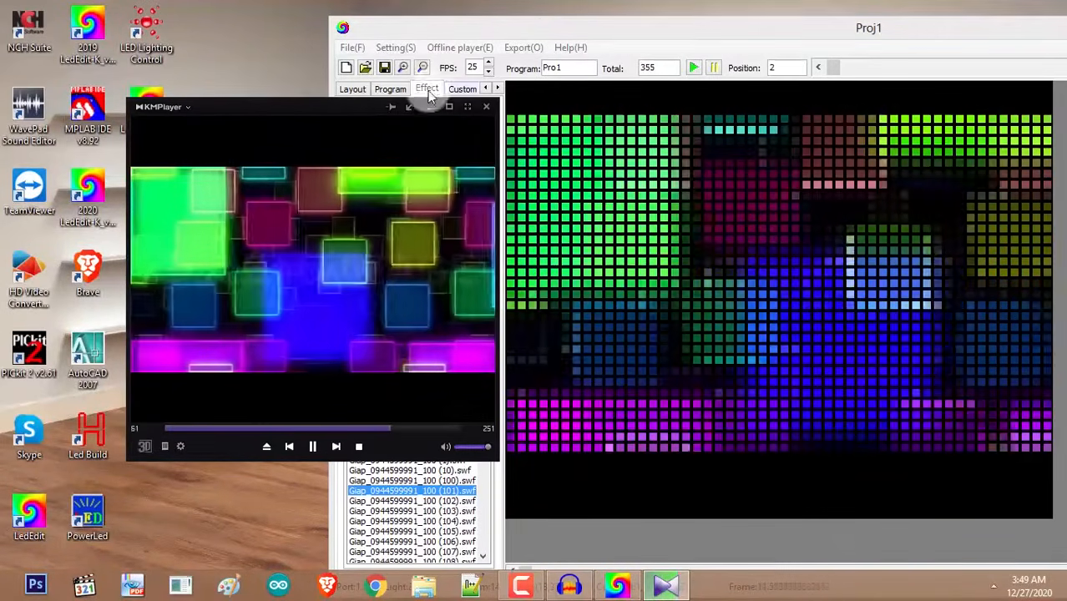
{"action": "left_click_drag", "start_coordinate": [245, 106], "coordinate": [119, 98]}
{"action": "left_click_drag", "start_coordinate": [371, 438], "coordinate": [338, 381]}
Place the KMPlayer window at the desktop's edge and fit the capture frame tightly around its video picture.
{"action": "left_click_drag", "start_coordinate": [384, 139], "coordinate": [395, 173]}
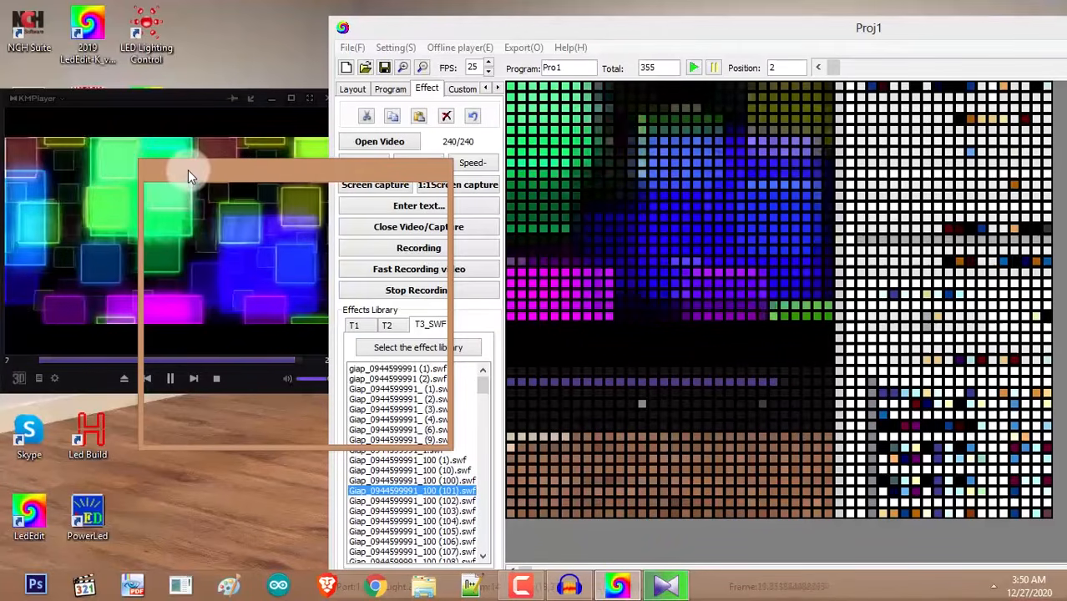
{"action": "left_click_drag", "start_coordinate": [250, 171], "coordinate": [162, 100]}
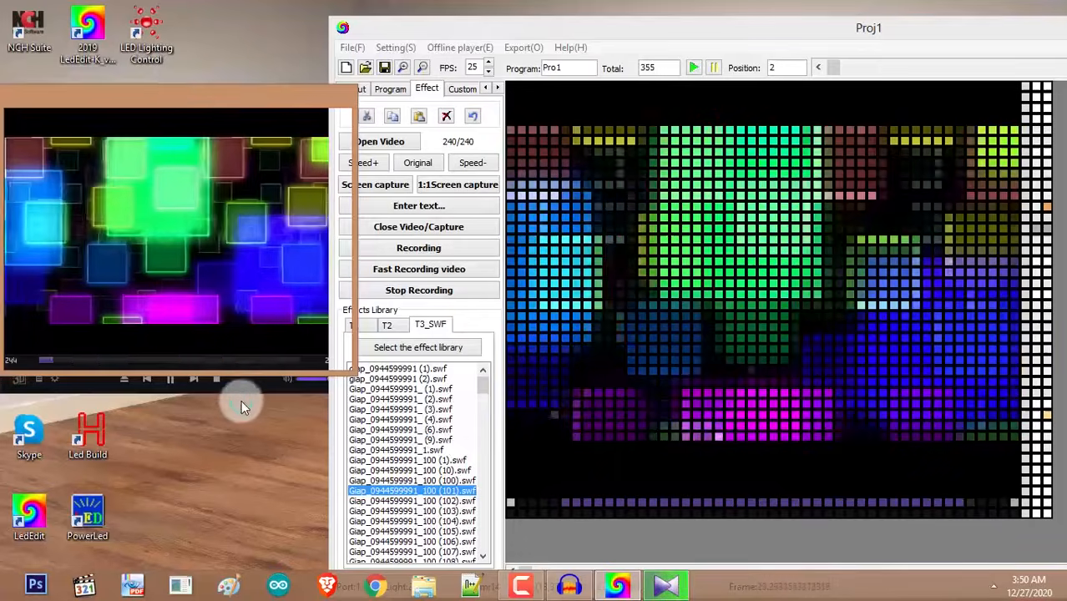
{"action": "left_click", "coordinate": [252, 385]}
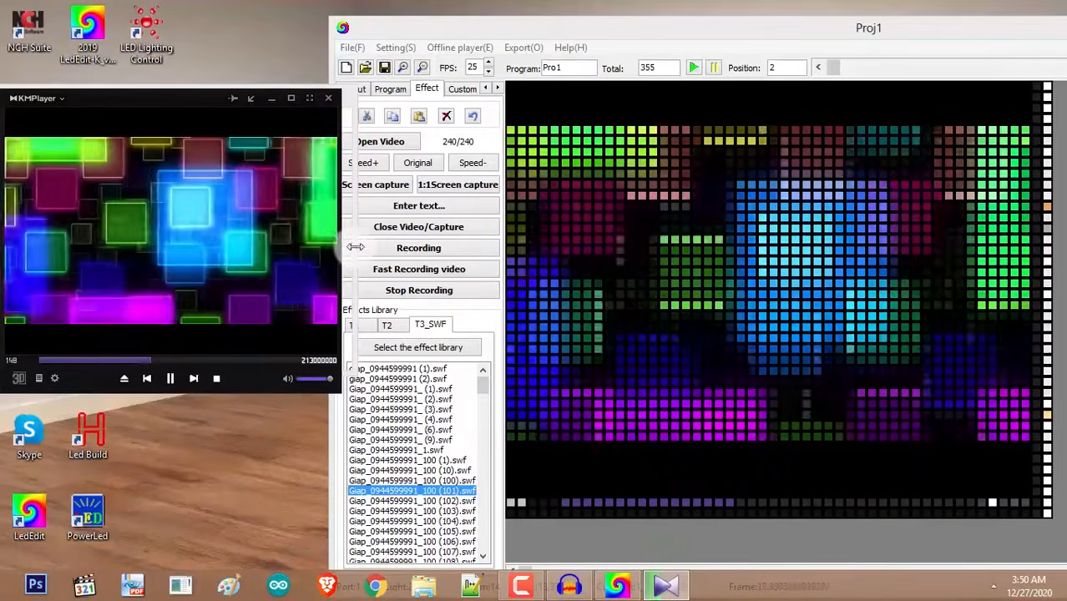
{"action": "left_click_drag", "start_coordinate": [355, 245], "coordinate": [335, 245]}
{"action": "left_click", "coordinate": [640, 367]}
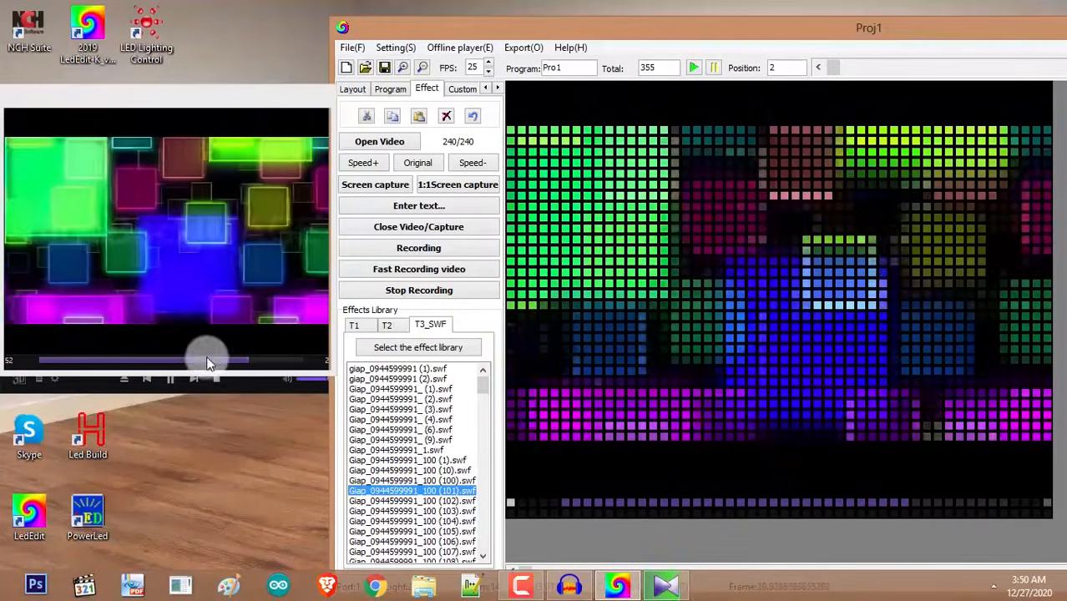
{"action": "left_click_drag", "start_coordinate": [239, 374], "coordinate": [239, 328]}
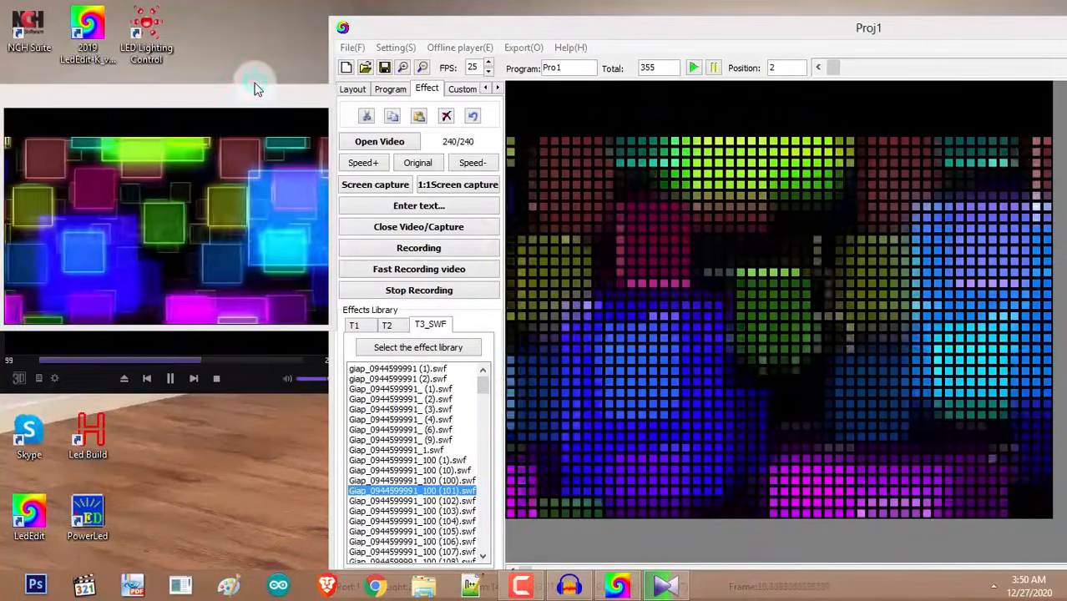
{"action": "left_click_drag", "start_coordinate": [249, 86], "coordinate": [250, 108]}
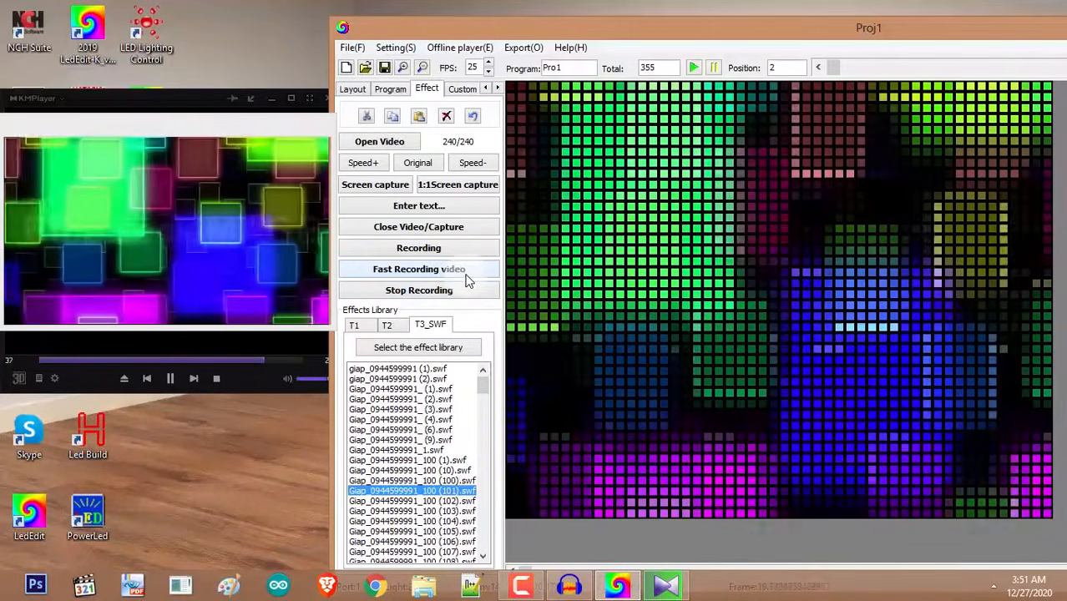
Record the framed KMPlayer video into Pro1, closing the capture, and play back the program.
{"action": "left_click", "coordinate": [467, 279]}
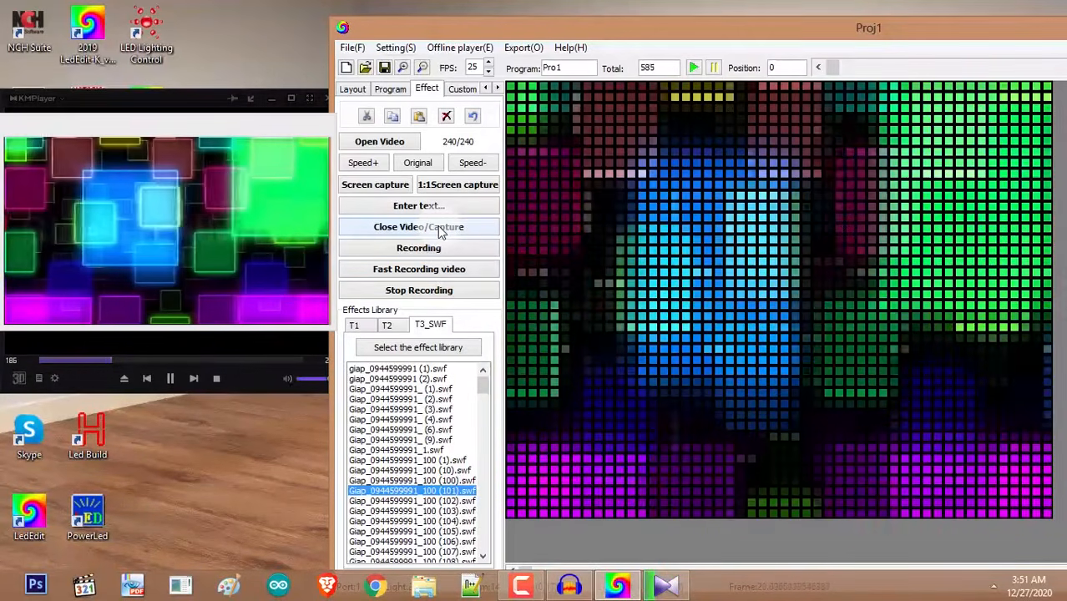
{"action": "left_click", "coordinate": [440, 233]}
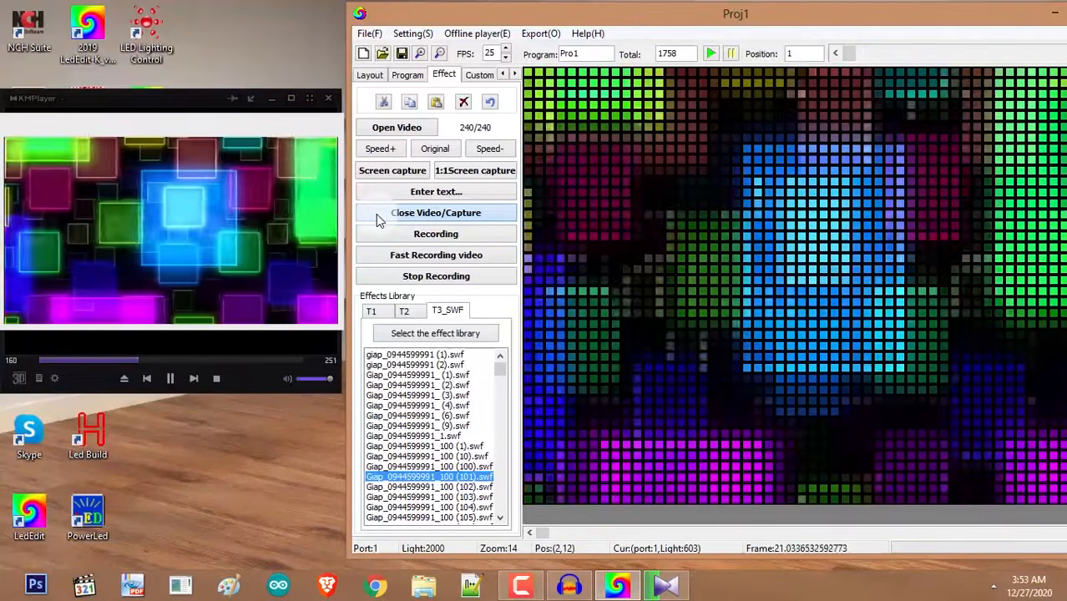
{"action": "left_click", "coordinate": [377, 215]}
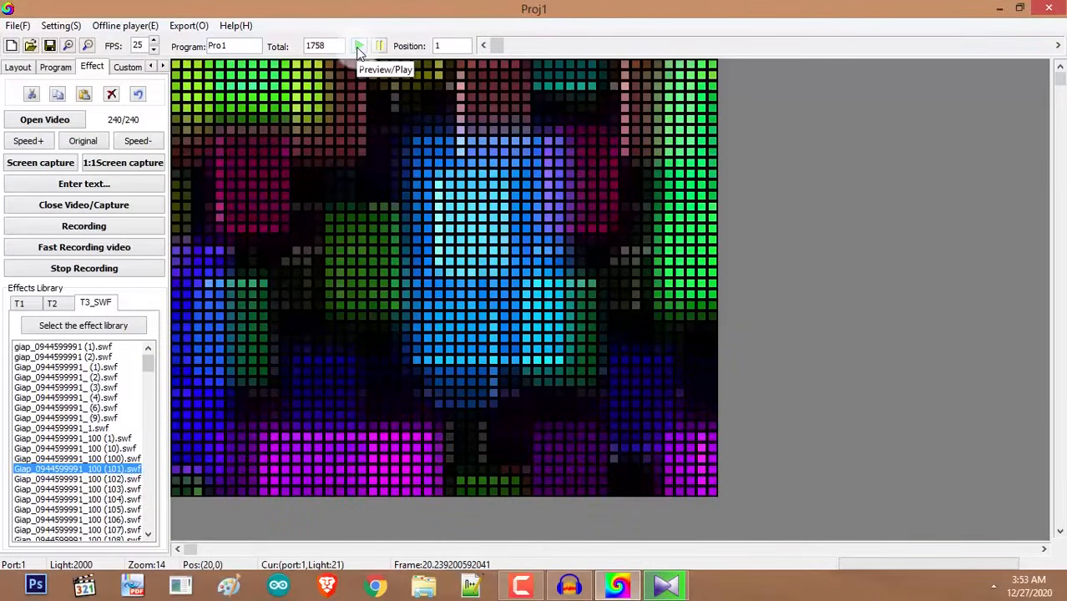
{"action": "left_click", "coordinate": [358, 48]}
{"action": "left_click_drag", "start_coordinate": [955, 45], "coordinate": [1045, 45]}
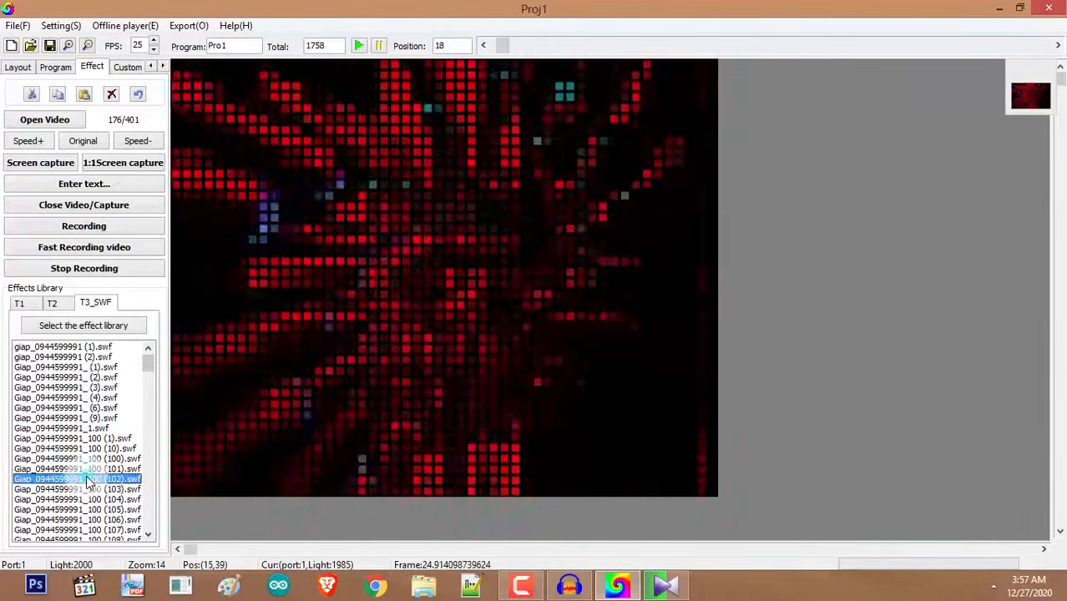
Try several effects from the T3_SWF library and load the star-pattern effect whose file name ends in _1.swf.
{"action": "left_click", "coordinate": [87, 499]}
{"action": "left_click", "coordinate": [102, 439]}
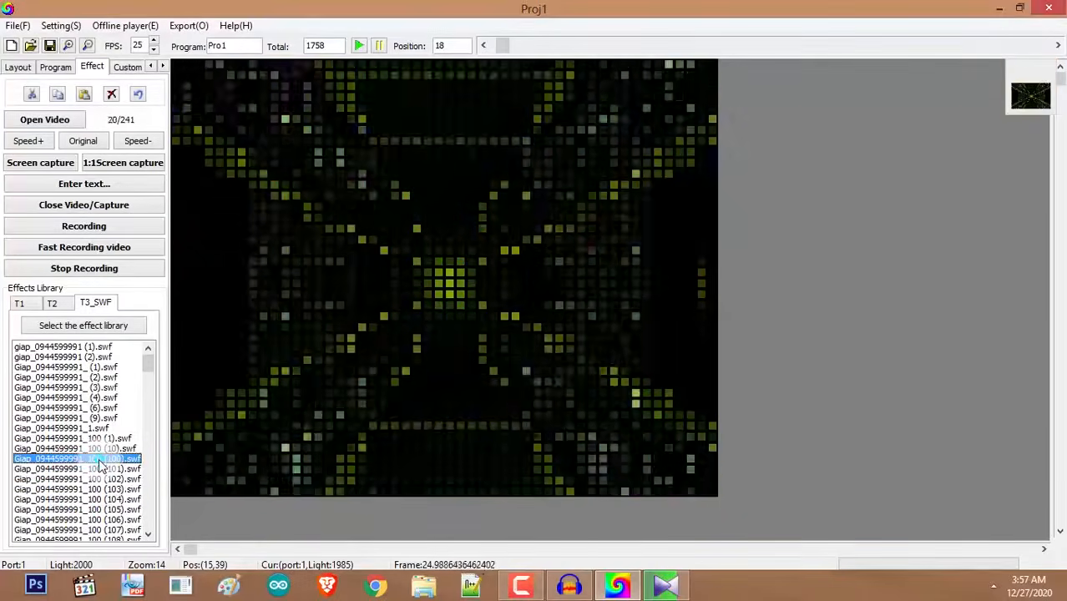
{"action": "left_click", "coordinate": [102, 448]}
{"action": "left_click", "coordinate": [91, 429]}
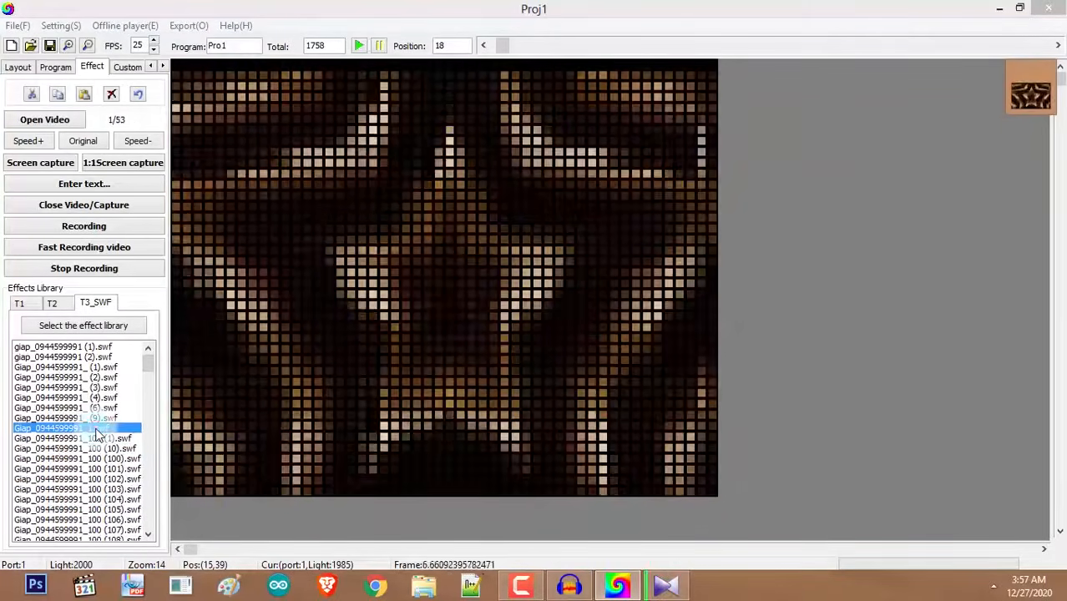
Open the Add text settings for the star effect and toggle Enable text input off and back on.
{"action": "left_click", "coordinate": [110, 184]}
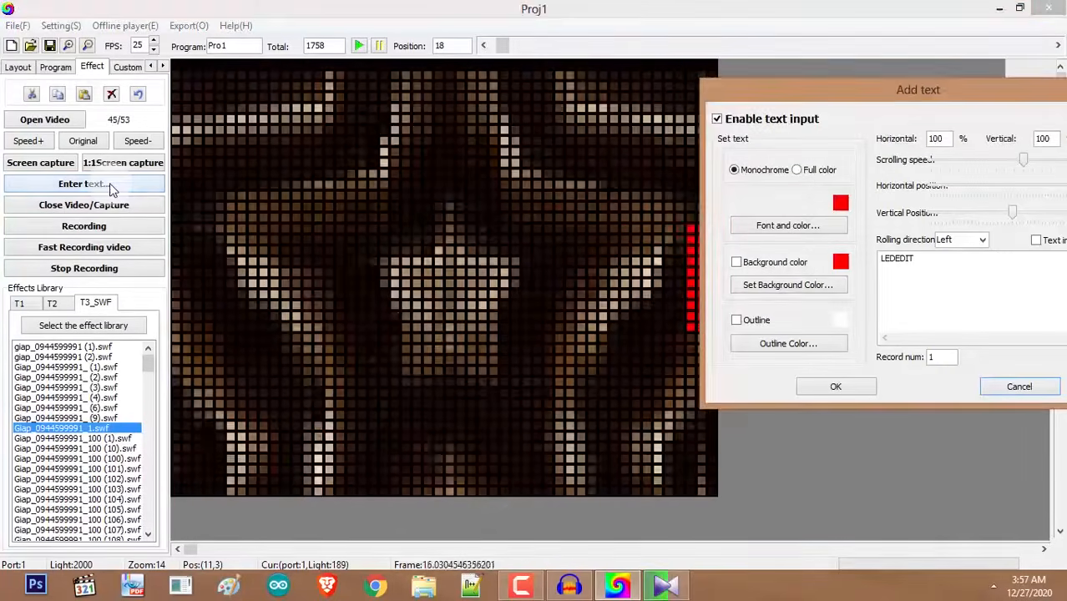
{"action": "left_click", "coordinate": [717, 120]}
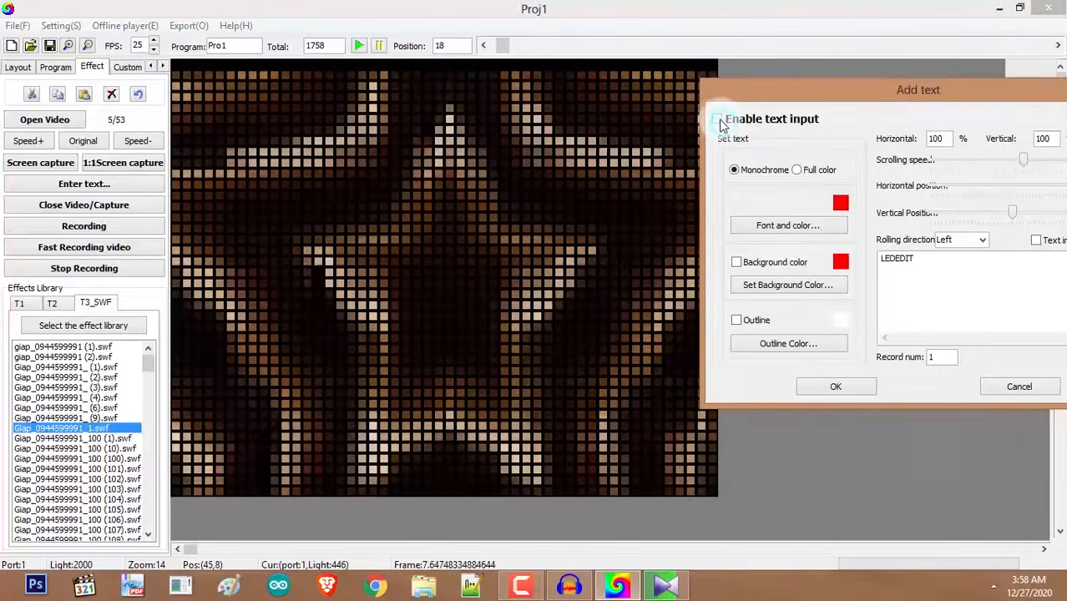
{"action": "left_click", "coordinate": [717, 119]}
{"action": "left_click_drag", "start_coordinate": [852, 95], "coordinate": [783, 123]}
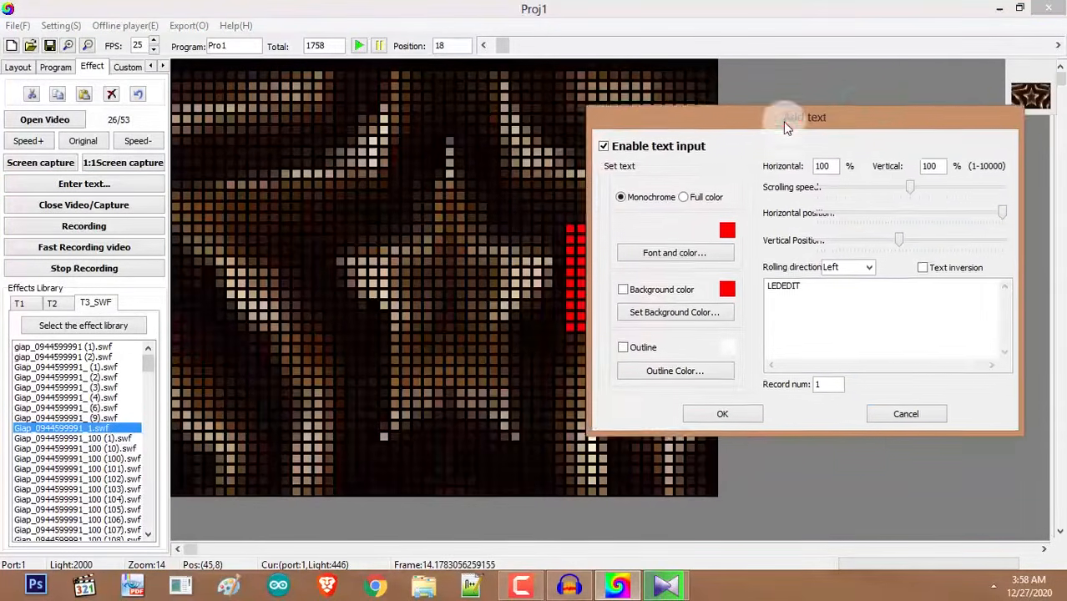
Replace the scrolling text with two lines reading "LEDEDIT 2021" and "LEARN IT STEP BY STEP".
{"action": "left_click_drag", "start_coordinate": [930, 286], "coordinate": [1006, 297]}
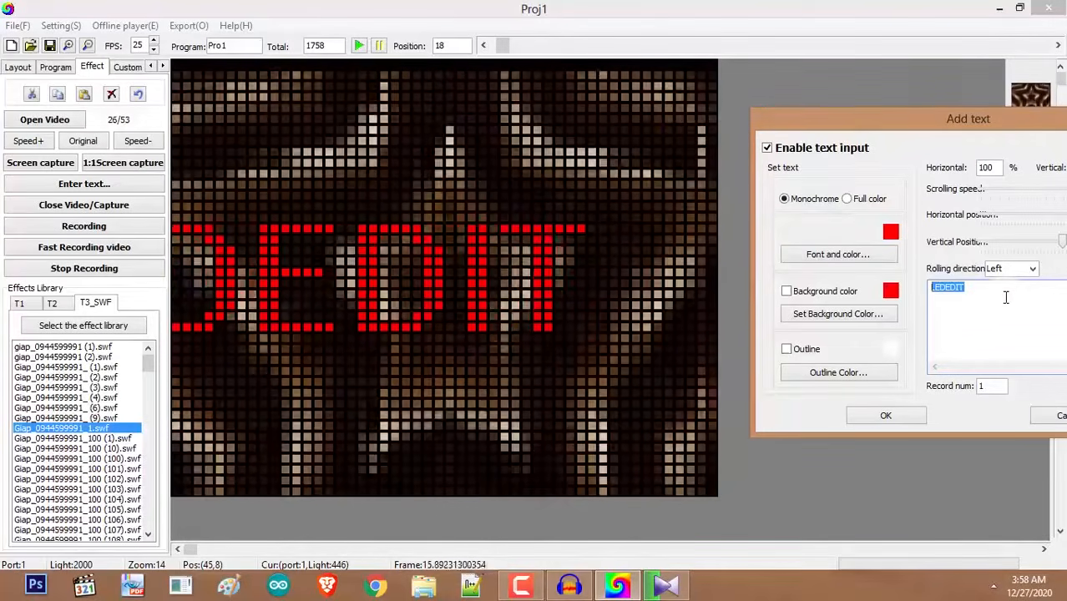
{"action": "key", "text": "BackSpace"}
{"action": "type", "text": "LE"}
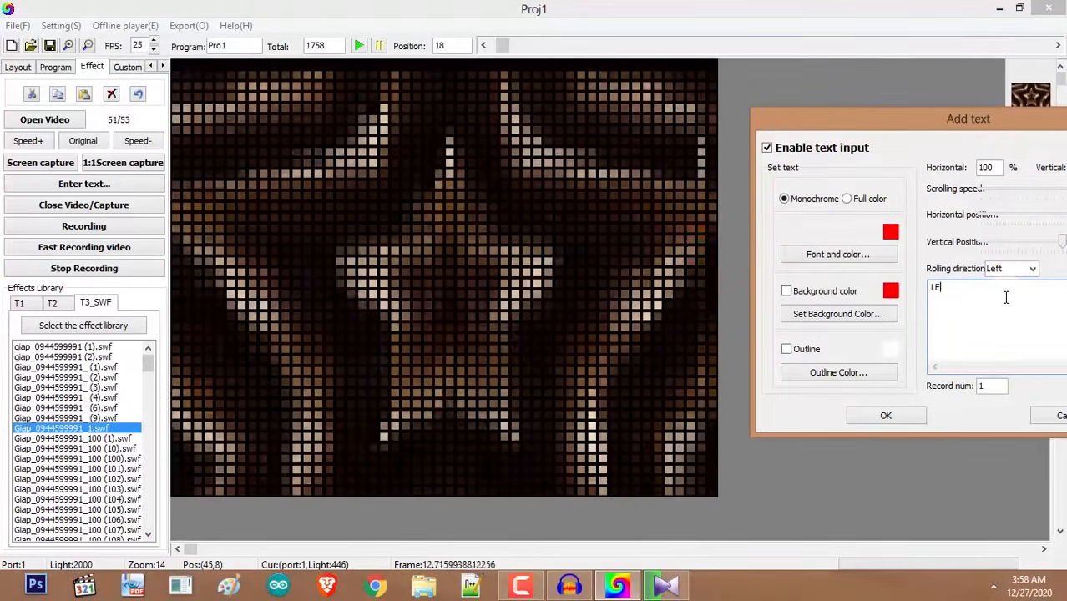
{"action": "type", "text": "DEDIT"}
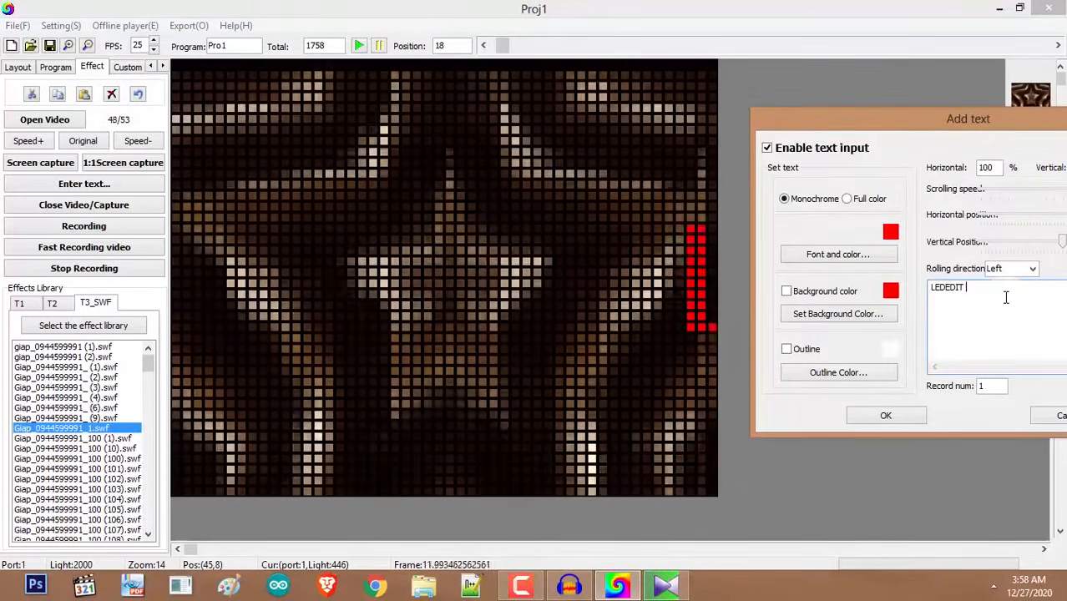
{"action": "type", "text": " 2021"}
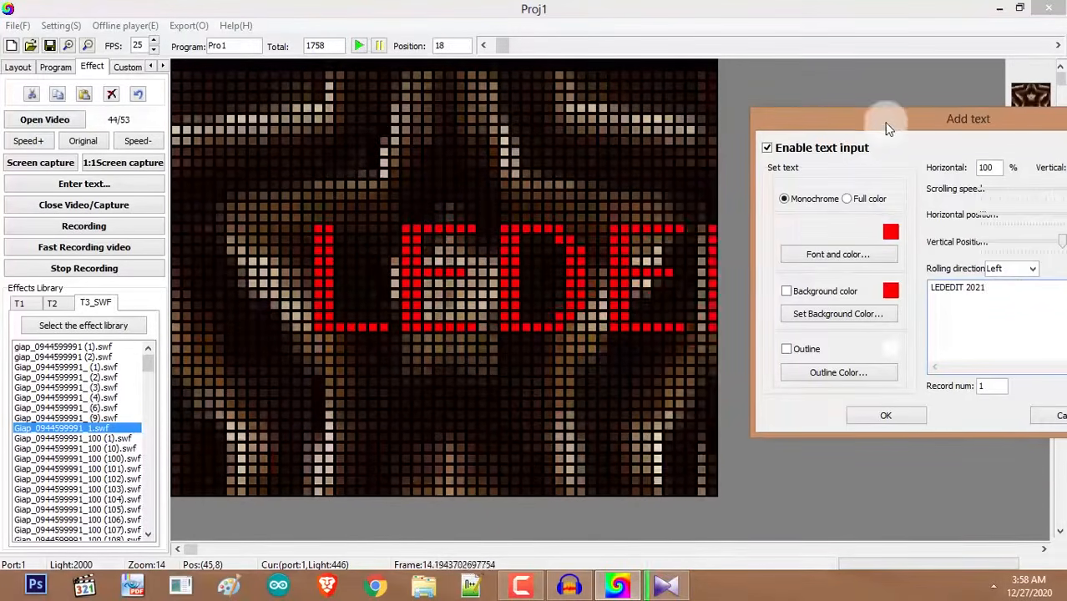
{"action": "left_click_drag", "start_coordinate": [886, 123], "coordinate": [784, 174]}
{"action": "key", "text": "Return"}
{"action": "type", "text": "LEARN IT STEP BY "}
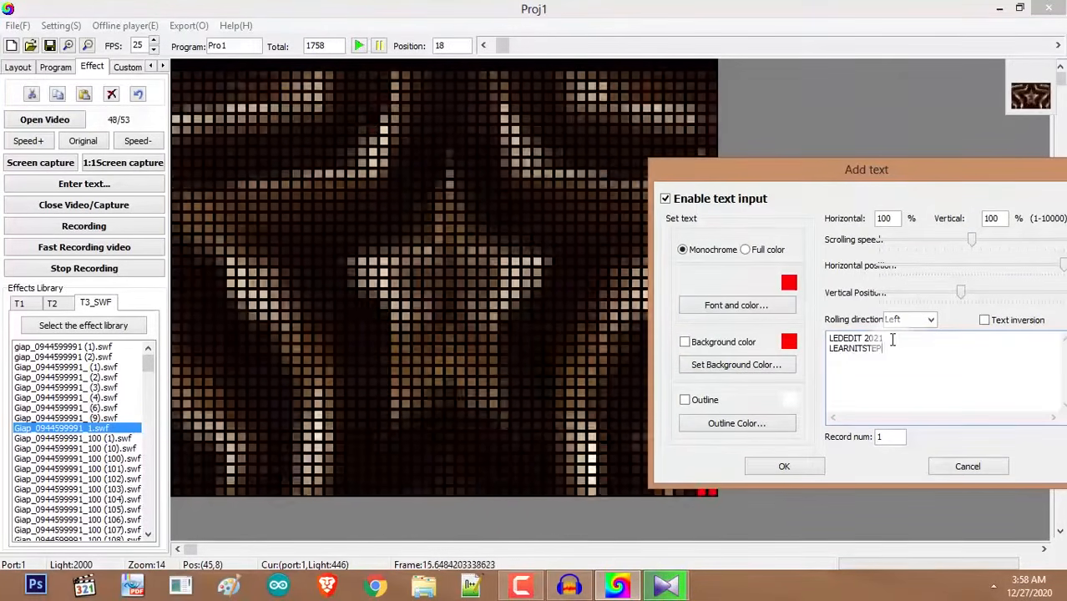
{"action": "type", "text": "STEP"}
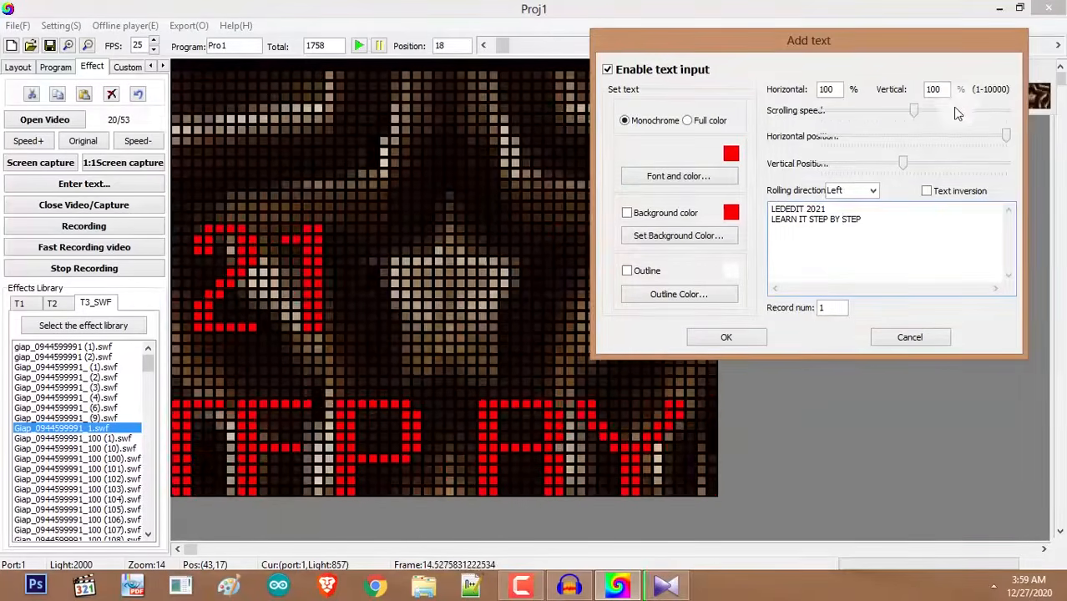
Try a lower horizontal text position, restore it to the maximum, and reduce the vertical position to shift both lines upward.
{"action": "left_click", "coordinate": [435, 164]}
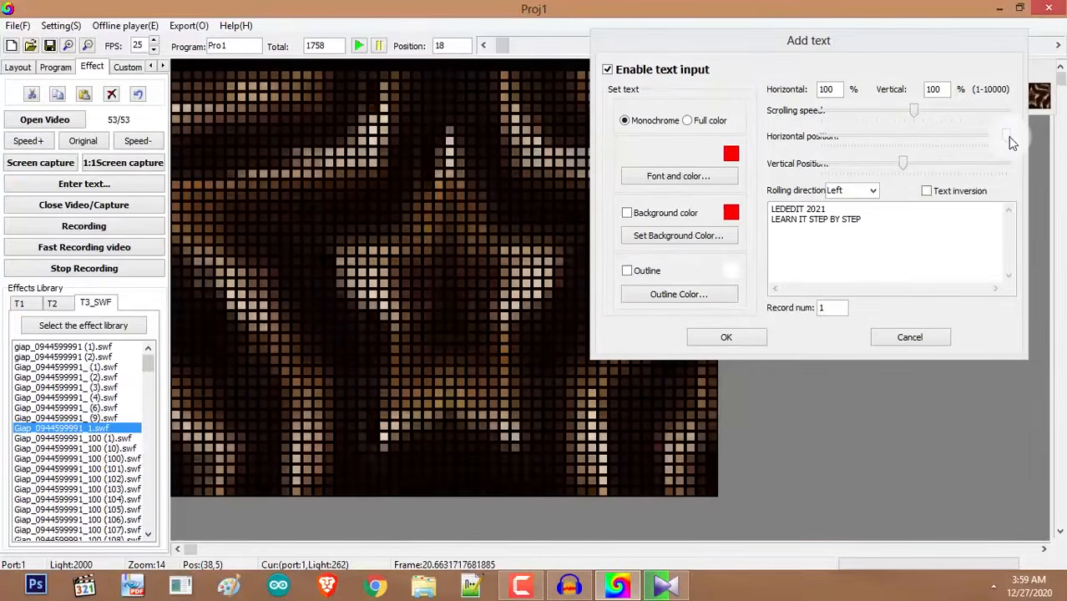
{"action": "left_click", "coordinate": [1003, 142]}
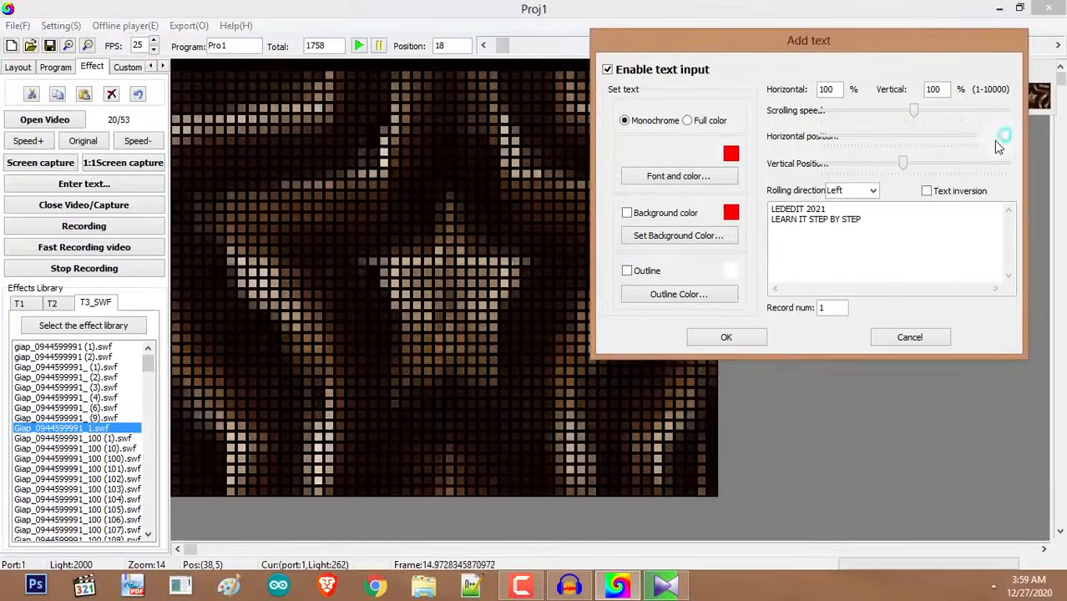
{"action": "left_click_drag", "start_coordinate": [870, 154], "coordinate": [809, 150]}
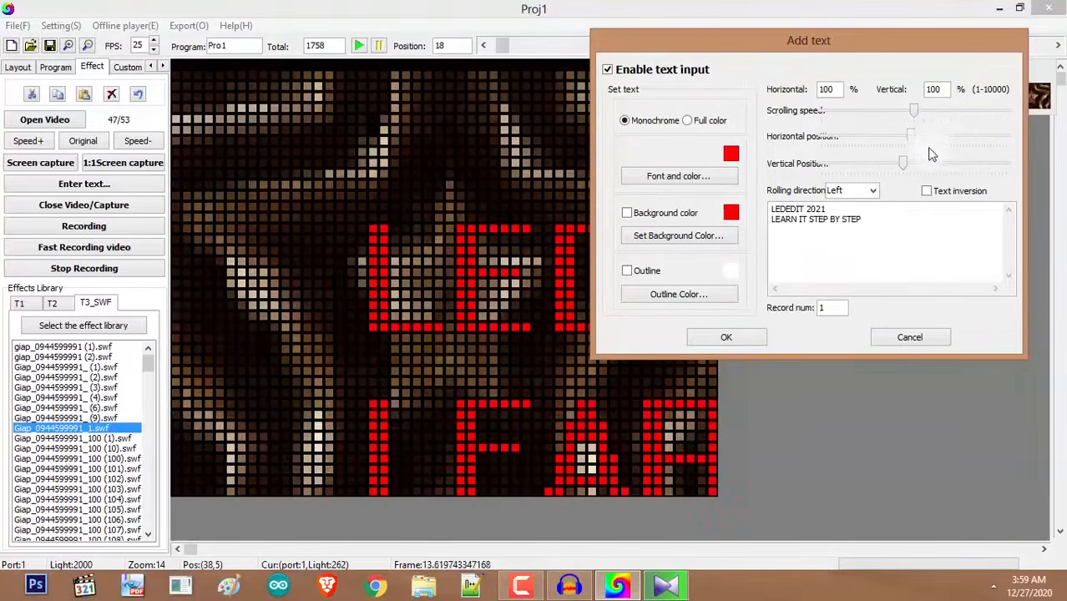
{"action": "left_click", "coordinate": [1001, 139]}
{"action": "left_click_drag", "start_coordinate": [906, 169], "coordinate": [876, 164]}
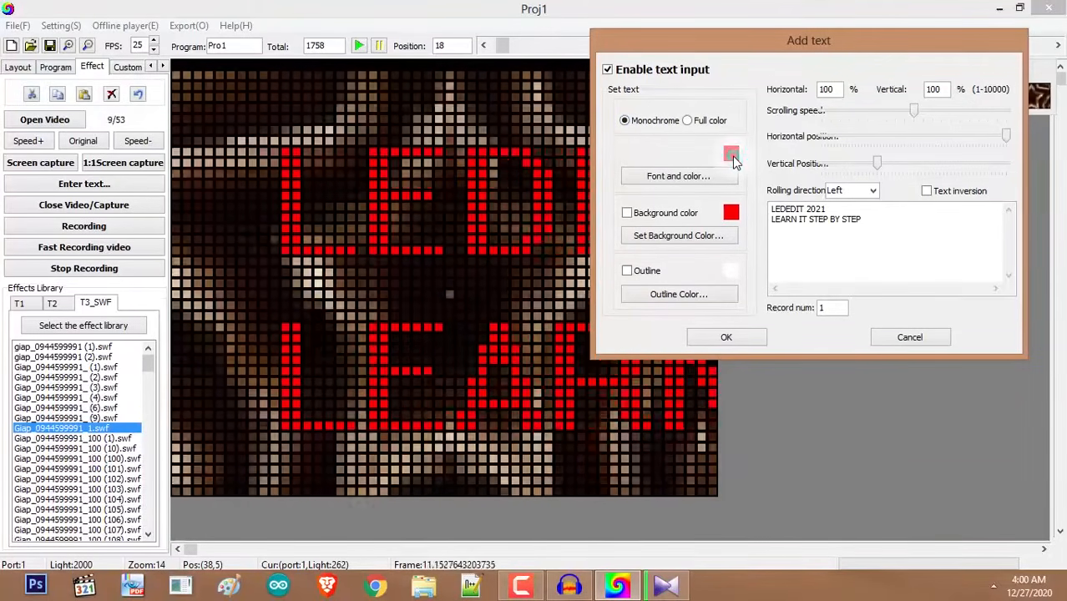
{"action": "left_click", "coordinate": [678, 177]}
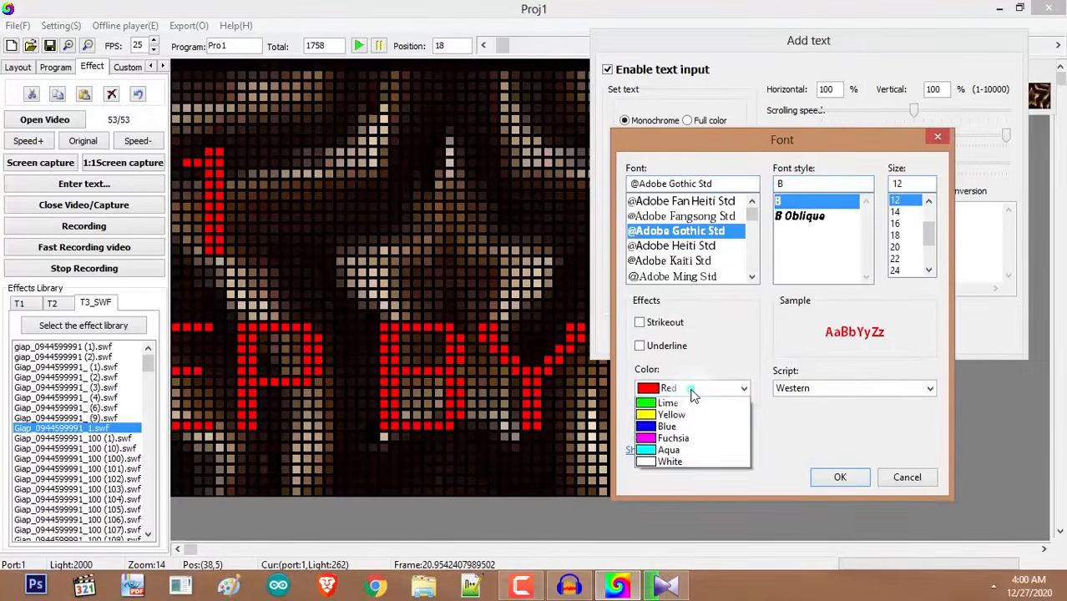
{"action": "left_click", "coordinate": [668, 544]}
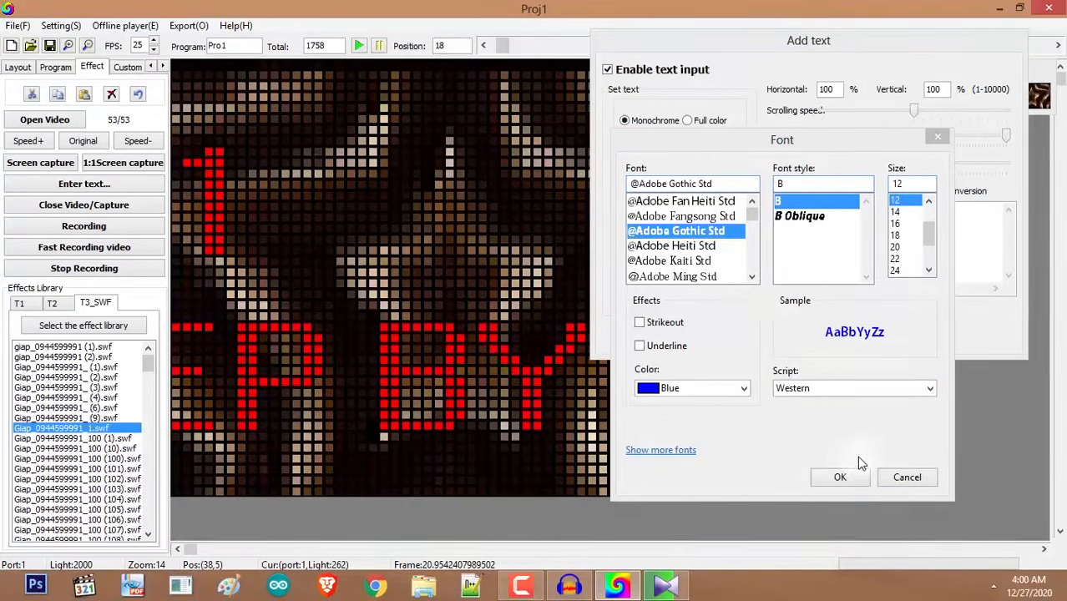
{"action": "left_click", "coordinate": [852, 477]}
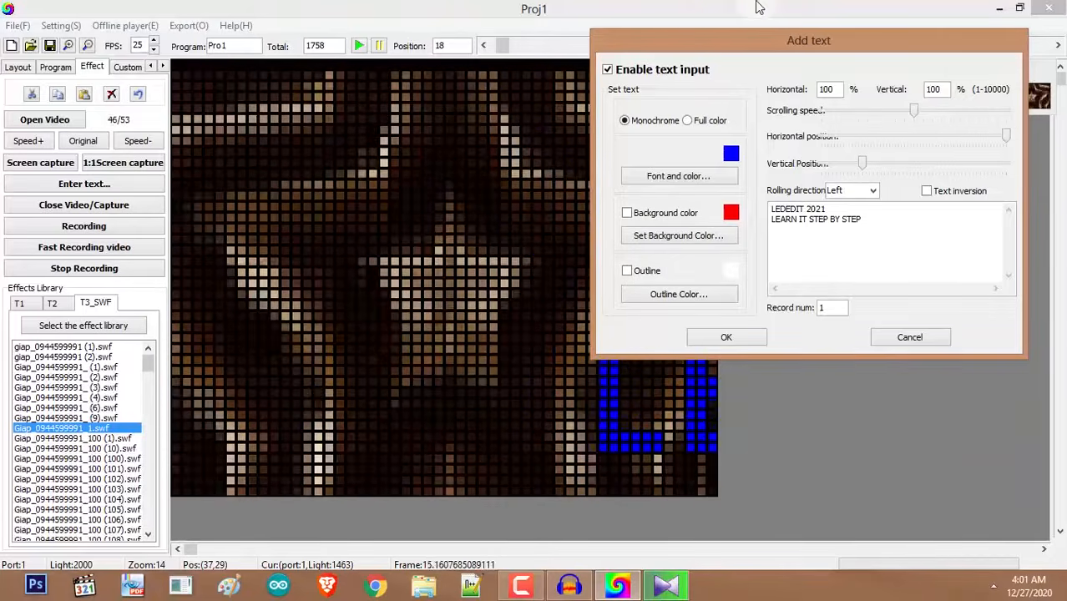
Enable the text's background color and change it to bright yellow-green from the basic colors.
{"action": "left_click_drag", "start_coordinate": [711, 44], "coordinate": [725, 50]}
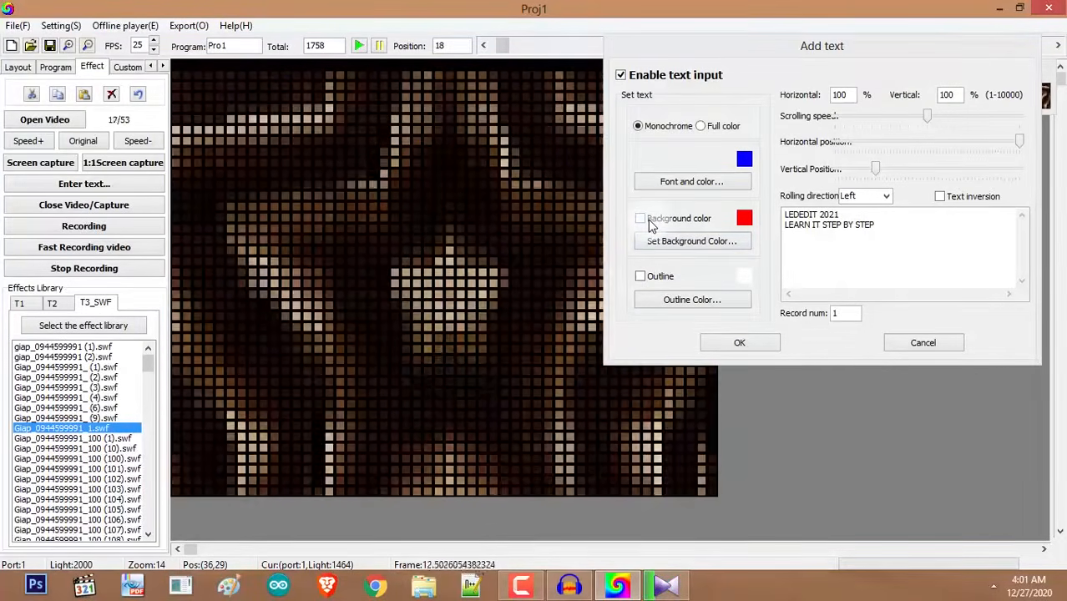
{"action": "left_click", "coordinate": [648, 219]}
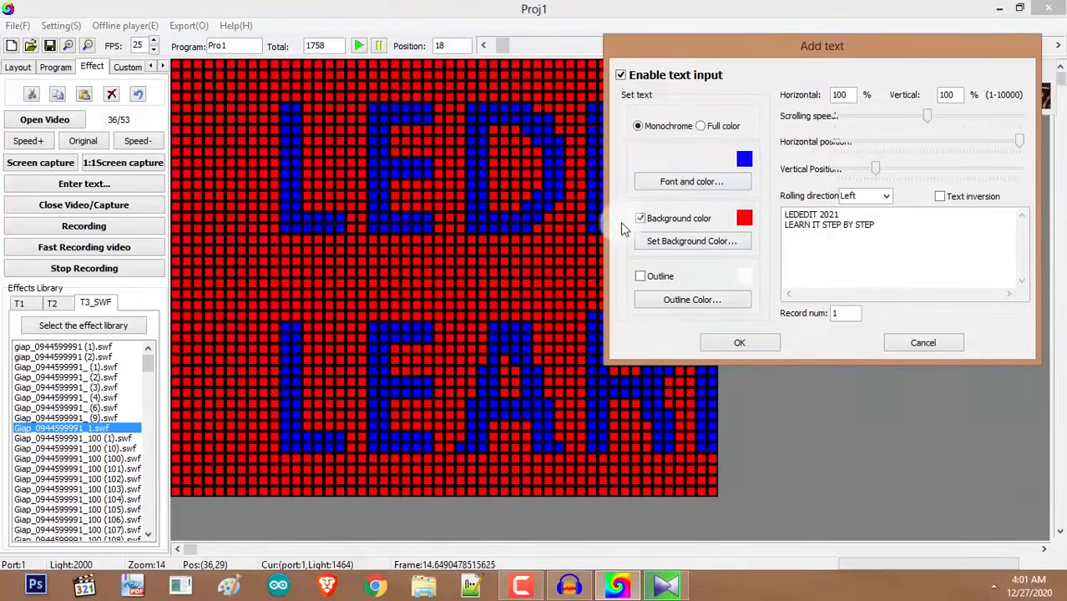
{"action": "left_click", "coordinate": [641, 218]}
{"action": "left_click", "coordinate": [642, 219]}
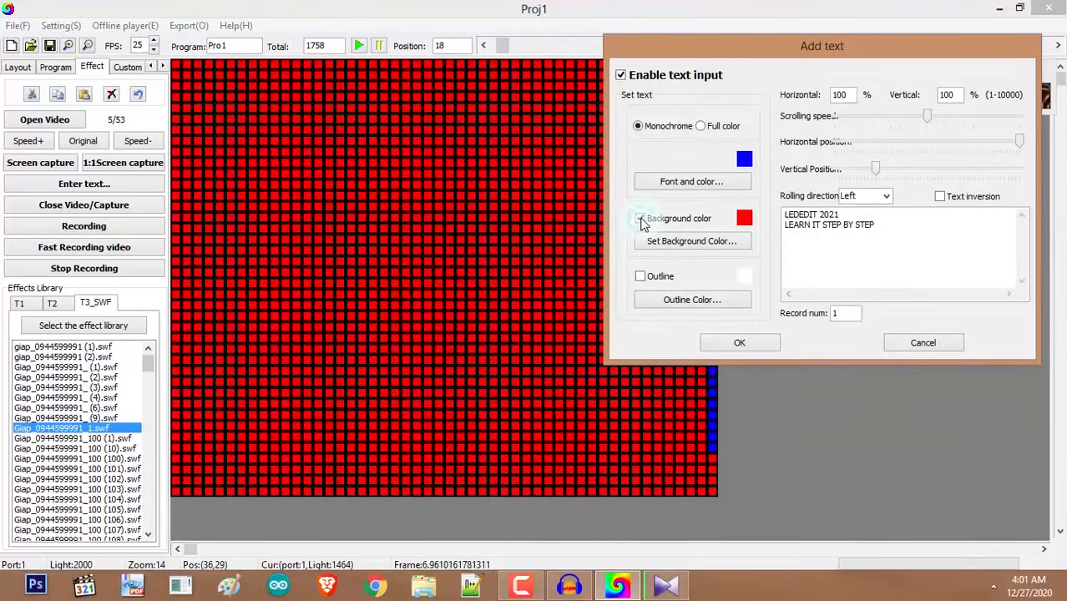
{"action": "left_click", "coordinate": [705, 241]}
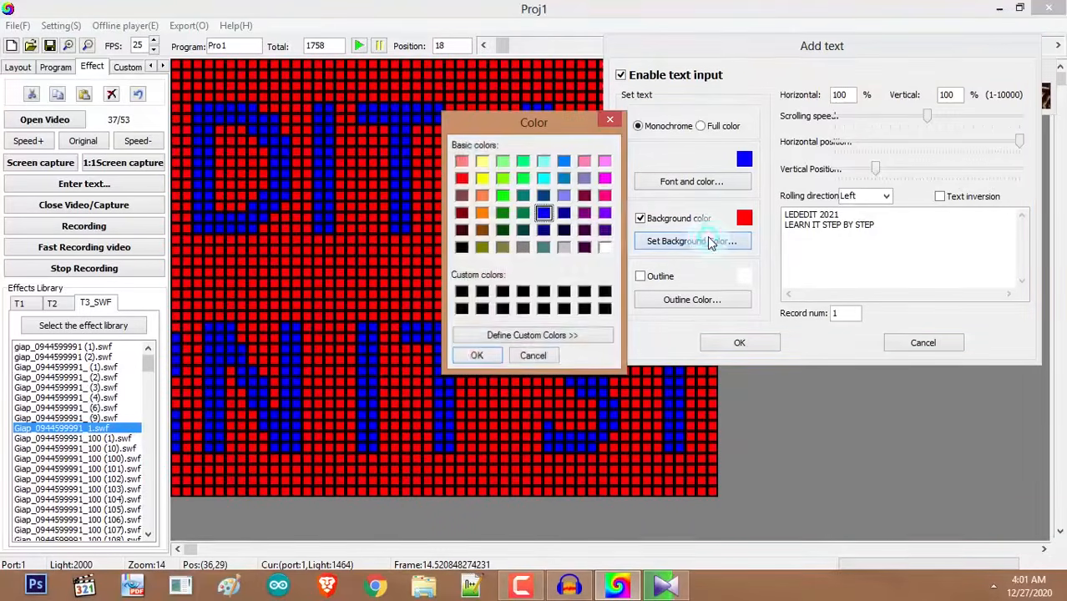
{"action": "left_click", "coordinate": [532, 355]}
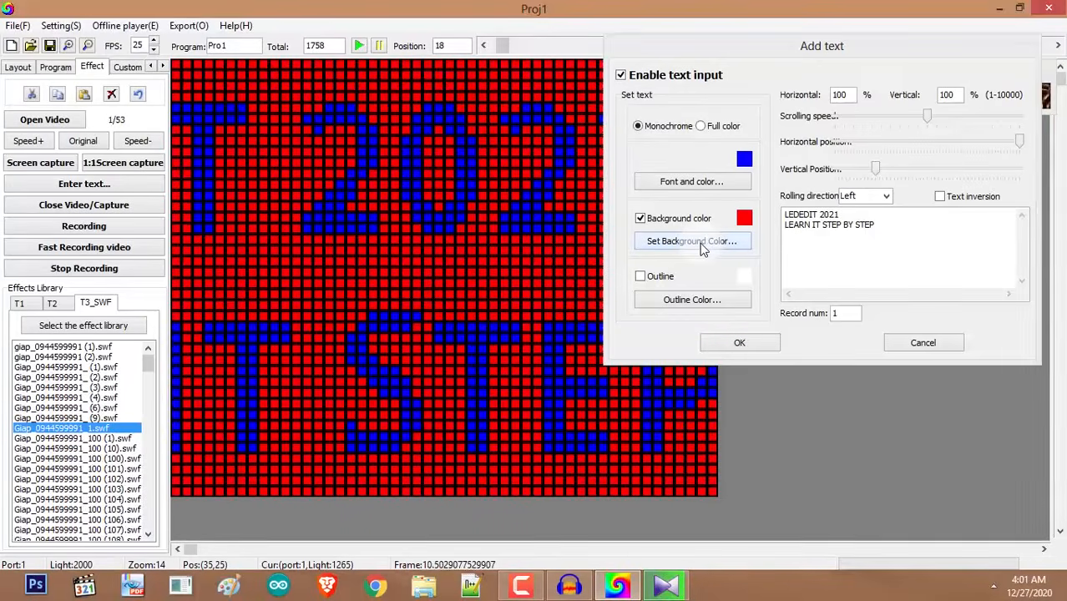
{"action": "left_click", "coordinate": [702, 244]}
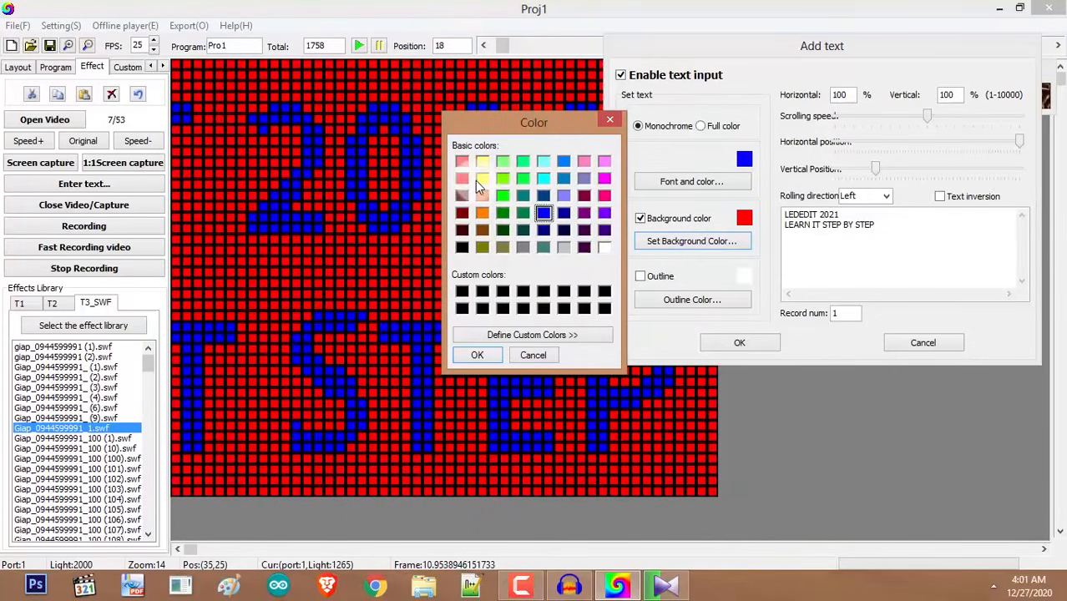
{"action": "left_click", "coordinate": [501, 179]}
{"action": "left_click", "coordinate": [492, 355]}
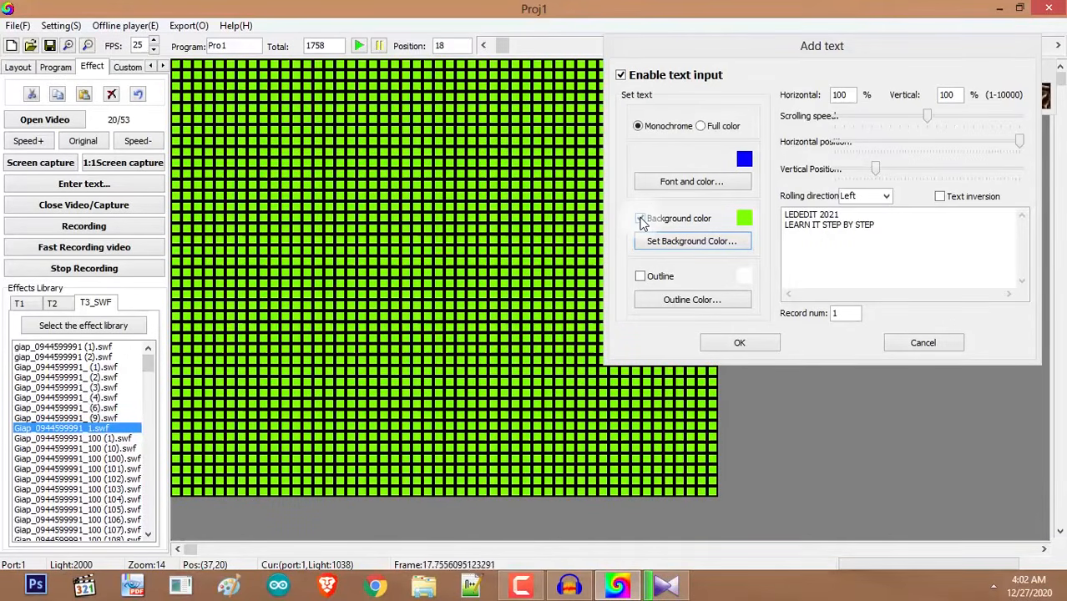
Disable the text's background color, enable its outline, and set the outline color to red.
{"action": "left_click", "coordinate": [640, 218]}
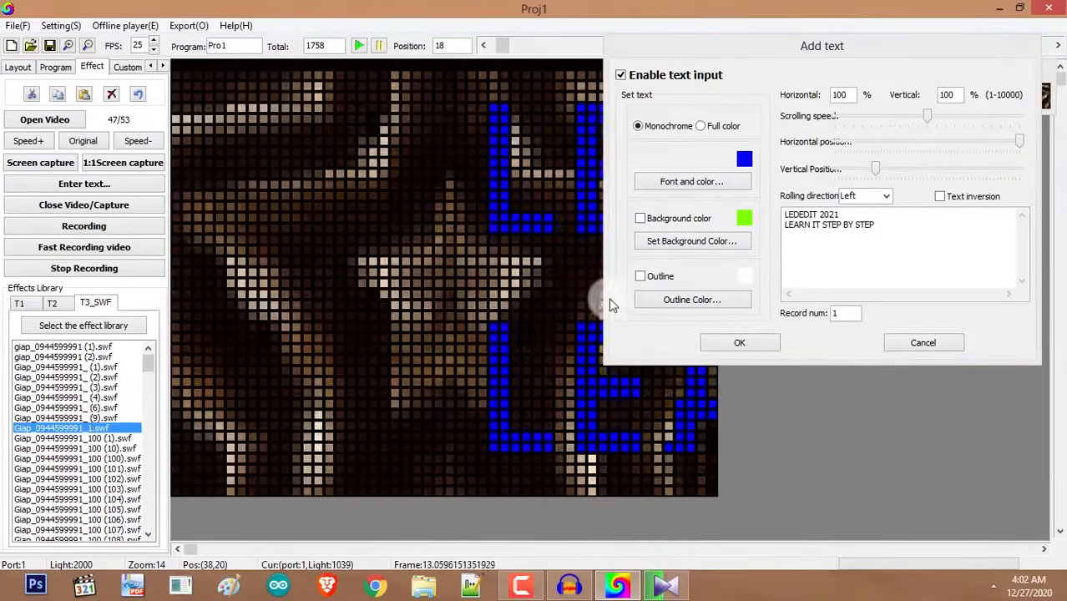
{"action": "left_click", "coordinate": [640, 276]}
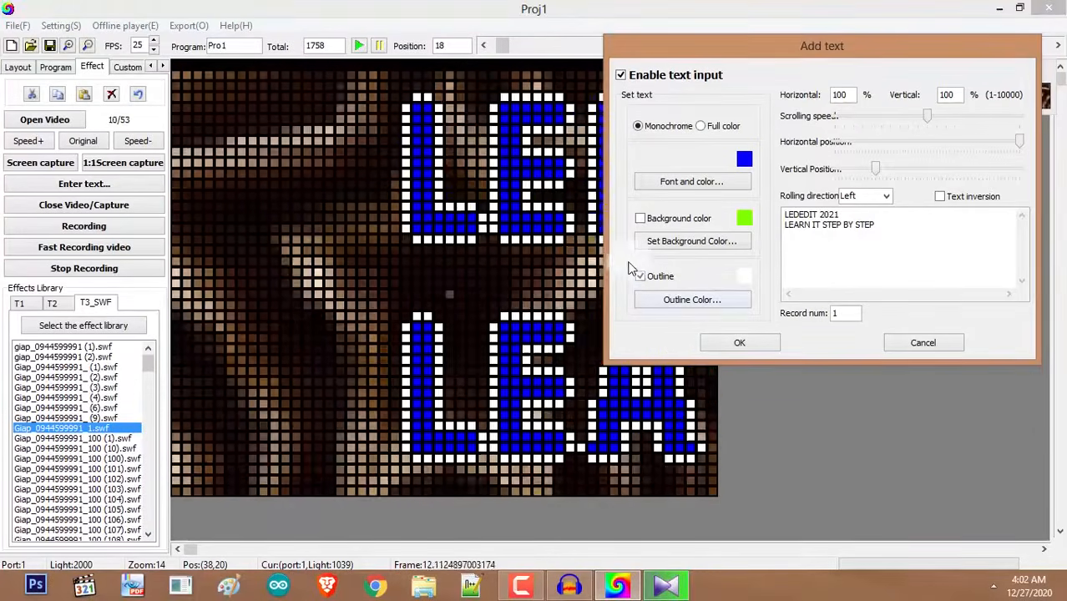
{"action": "left_click", "coordinate": [676, 299]}
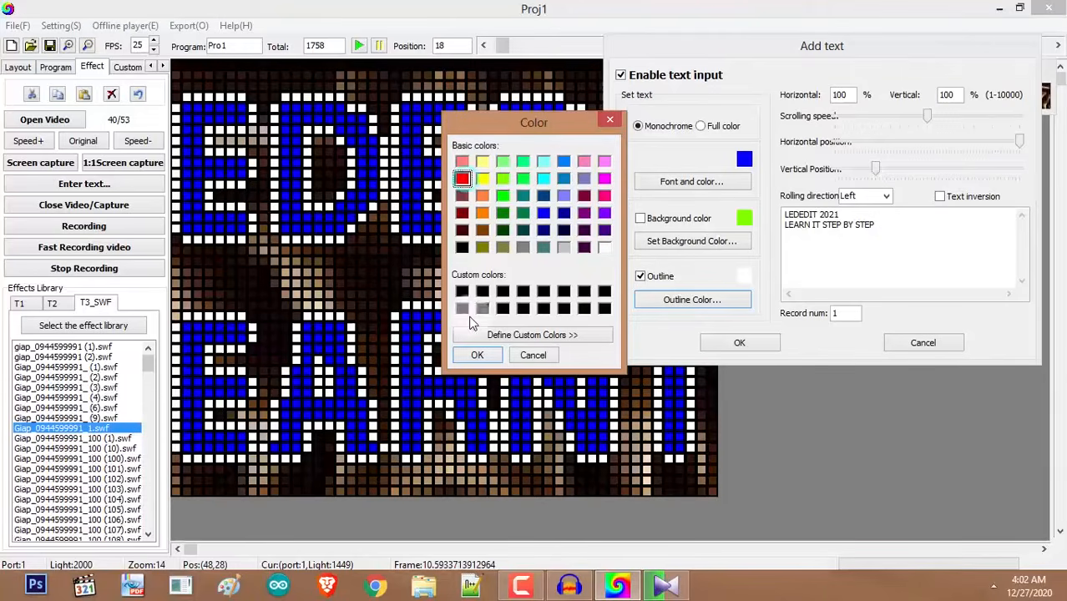
{"action": "left_click", "coordinate": [484, 357]}
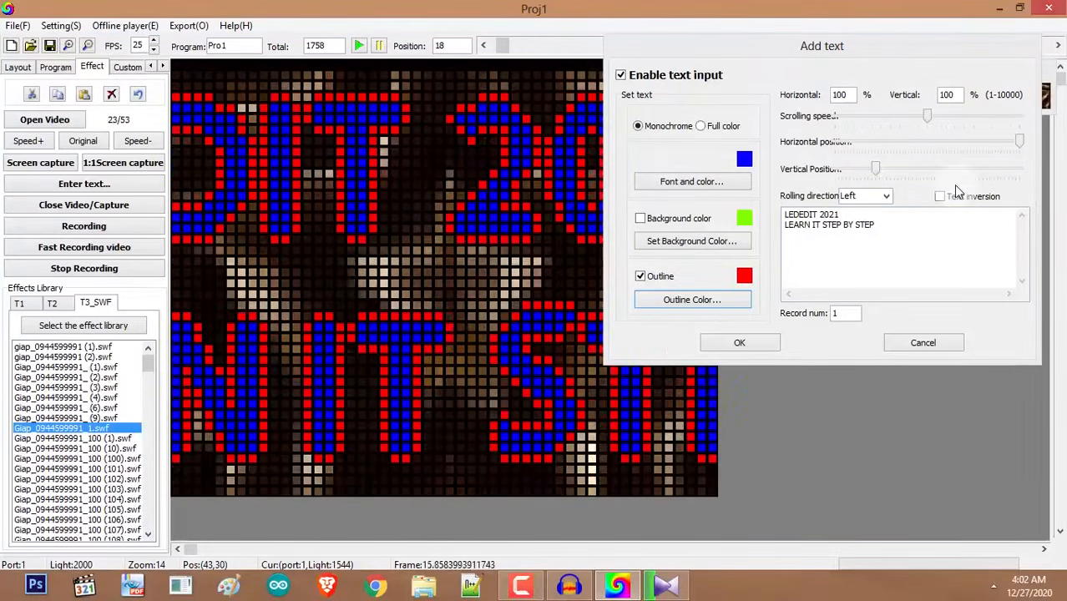
Try text inversion and the full-color text mode, including switching the background color on and off.
{"action": "left_click", "coordinate": [952, 204]}
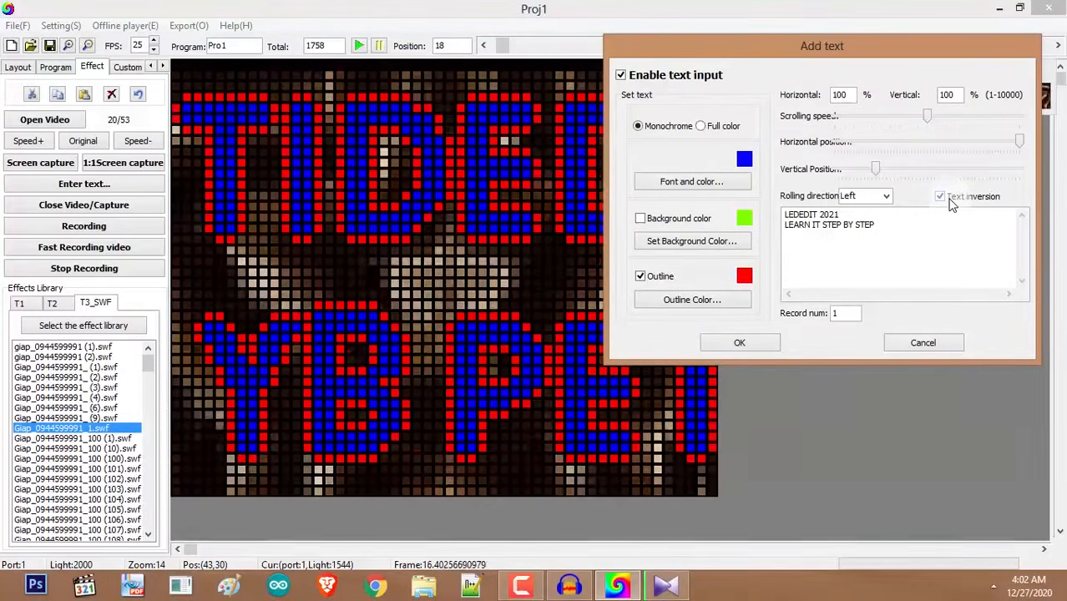
{"action": "left_click", "coordinate": [701, 126]}
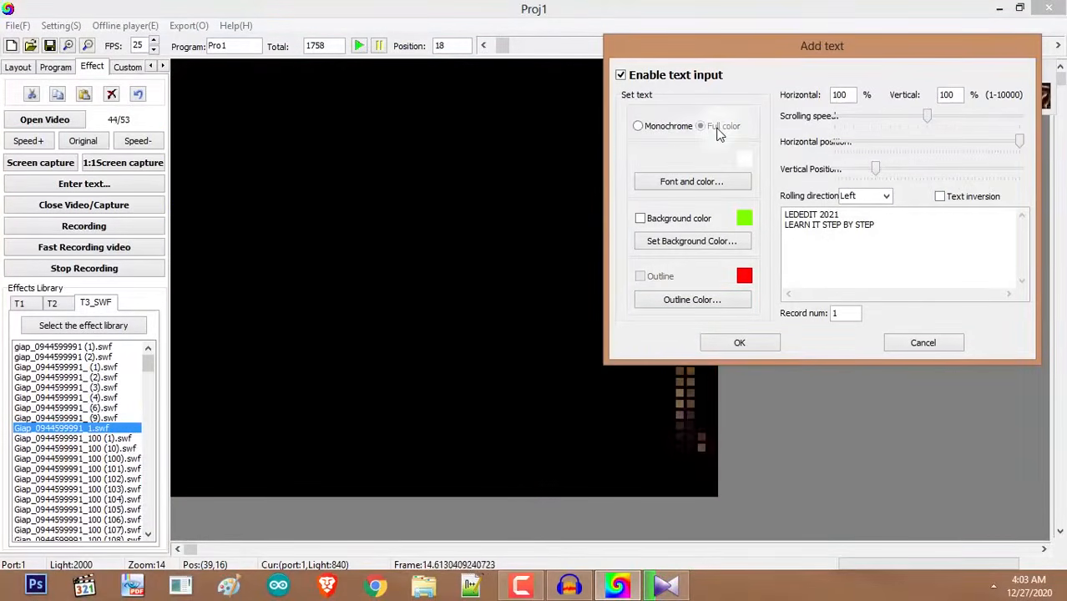
{"action": "left_click", "coordinate": [472, 212]}
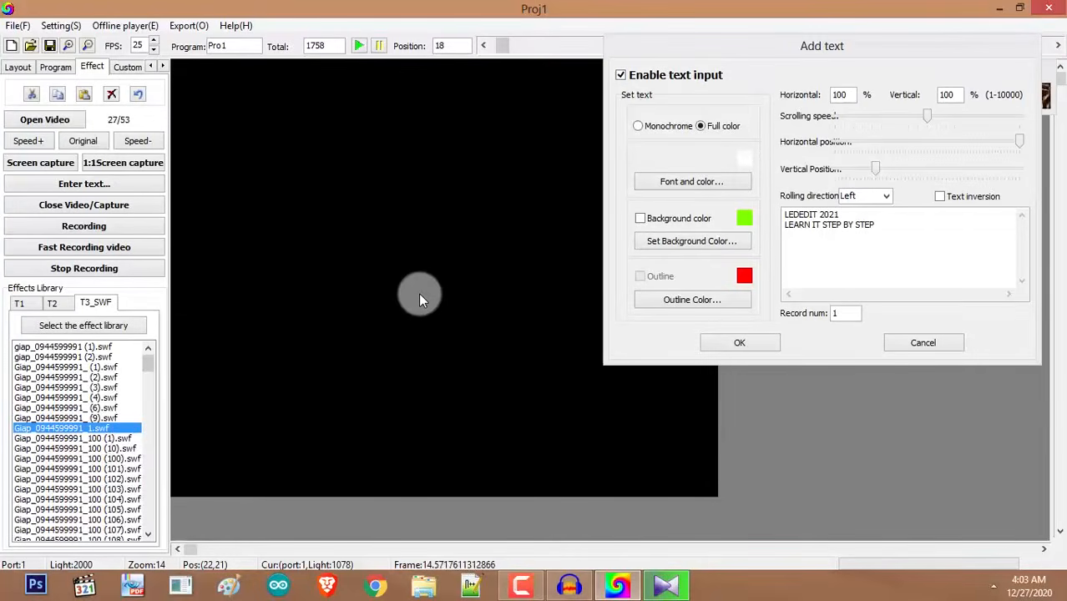
{"action": "left_click", "coordinate": [687, 224]}
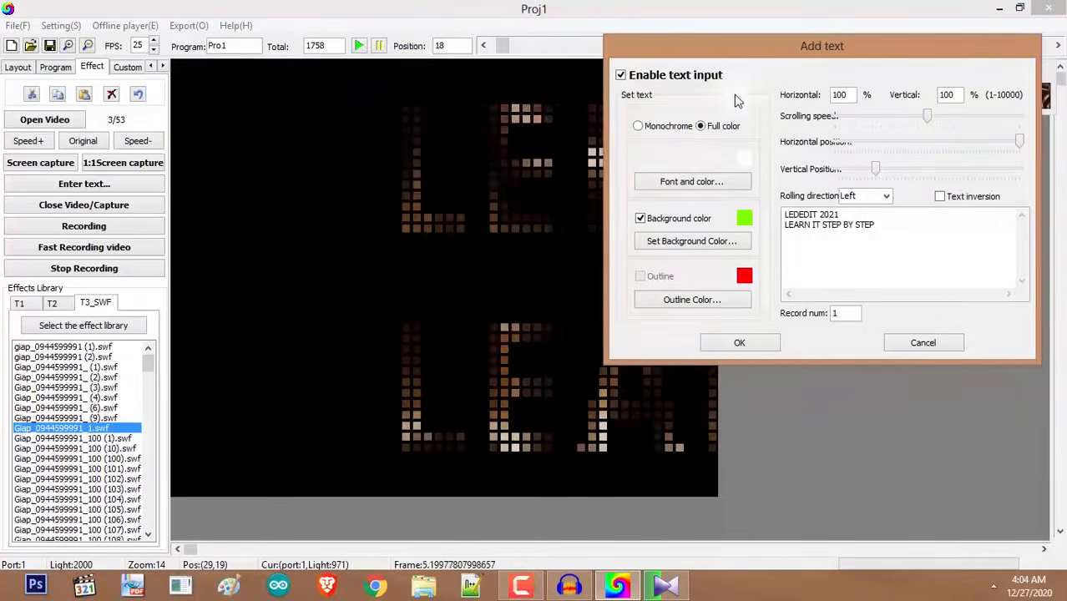
{"action": "left_click", "coordinate": [658, 218]}
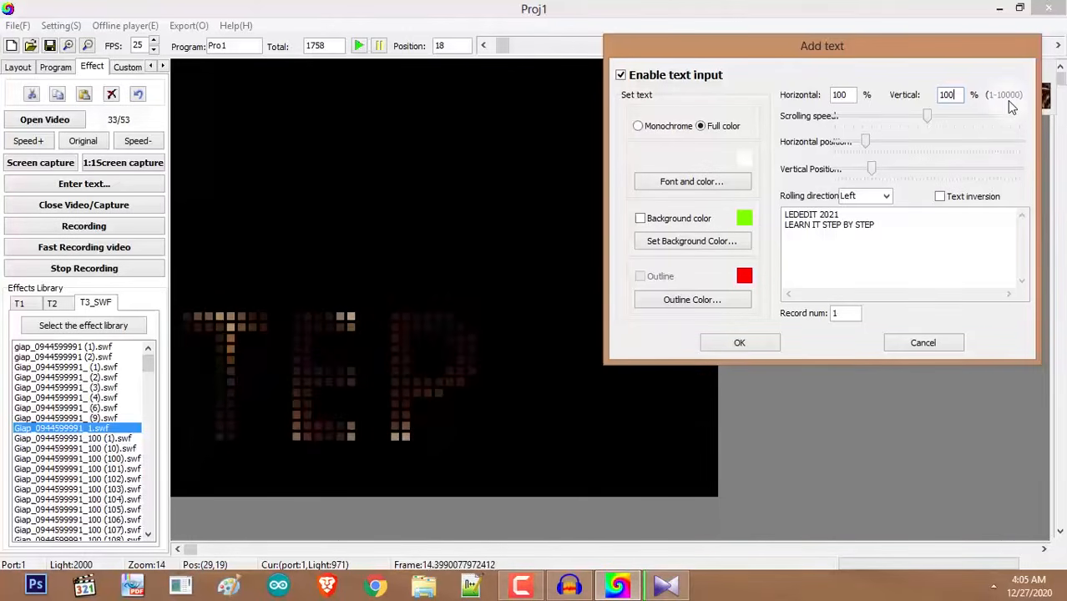
{"action": "left_click", "coordinate": [755, 338]}
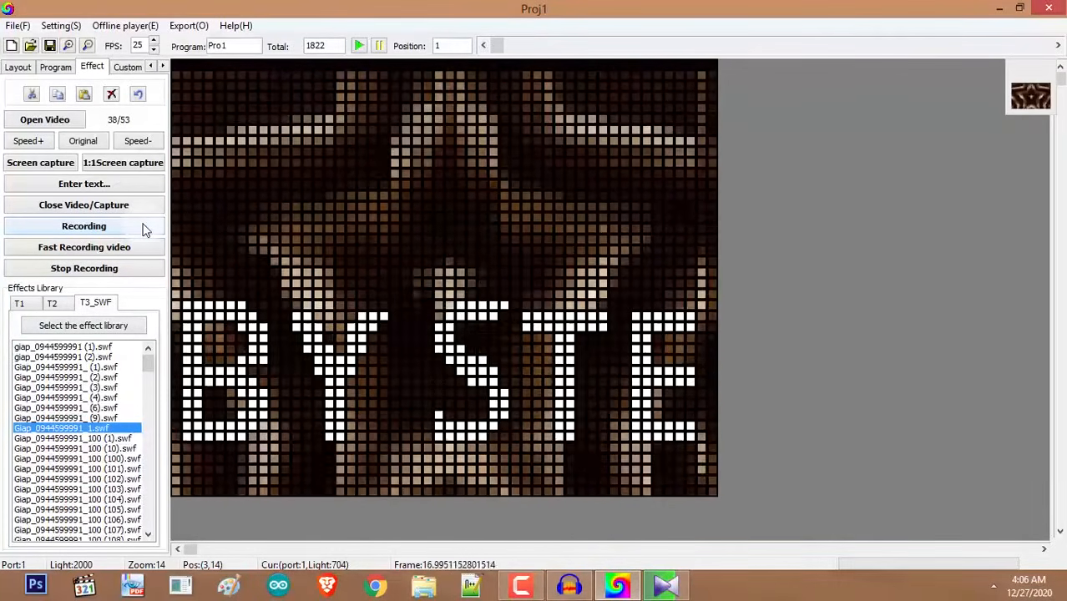
Reopen the text settings, raise the horizontal position to its maximum, and apply it.
{"action": "left_click", "coordinate": [105, 192]}
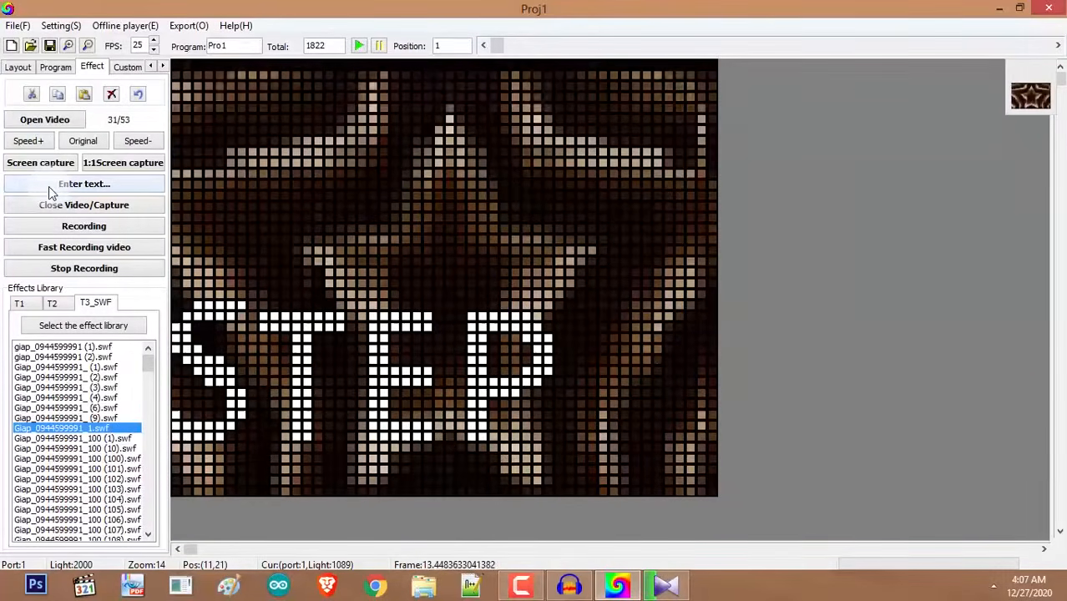
{"action": "left_click", "coordinate": [48, 186]}
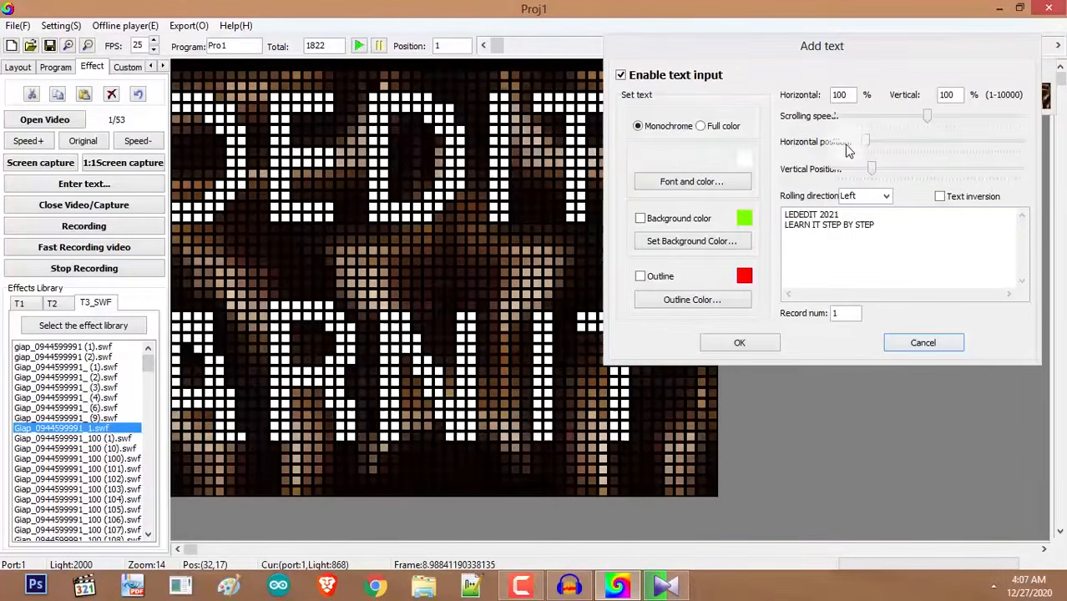
{"action": "left_click_drag", "start_coordinate": [865, 142], "coordinate": [1018, 142]}
{"action": "left_click", "coordinate": [739, 342]}
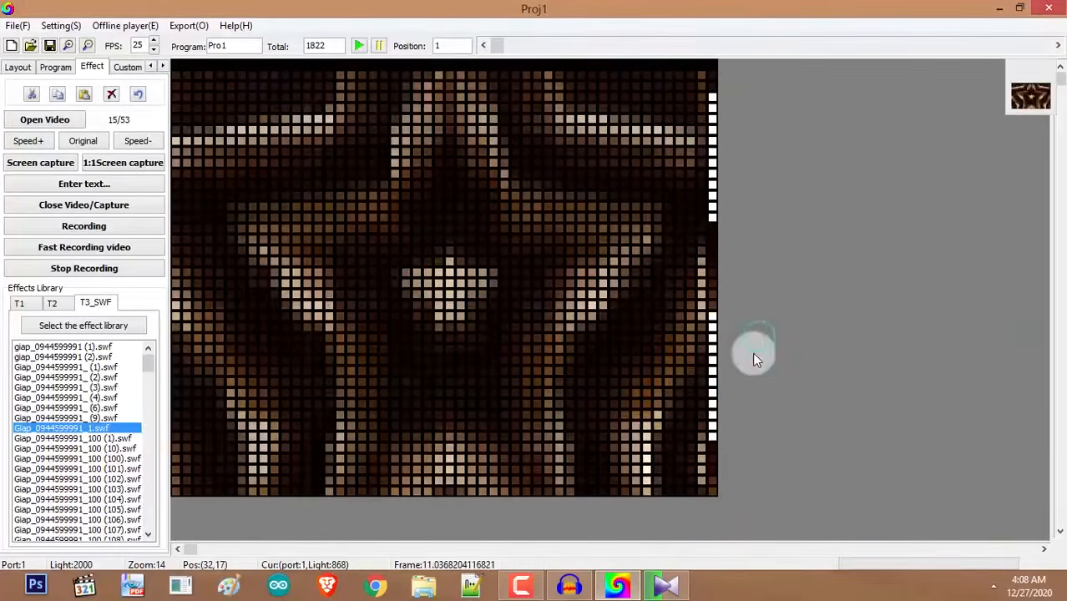
Record the star effect with its scrolling text into Pro1, using both normal and fast recording.
{"action": "left_click", "coordinate": [99, 230]}
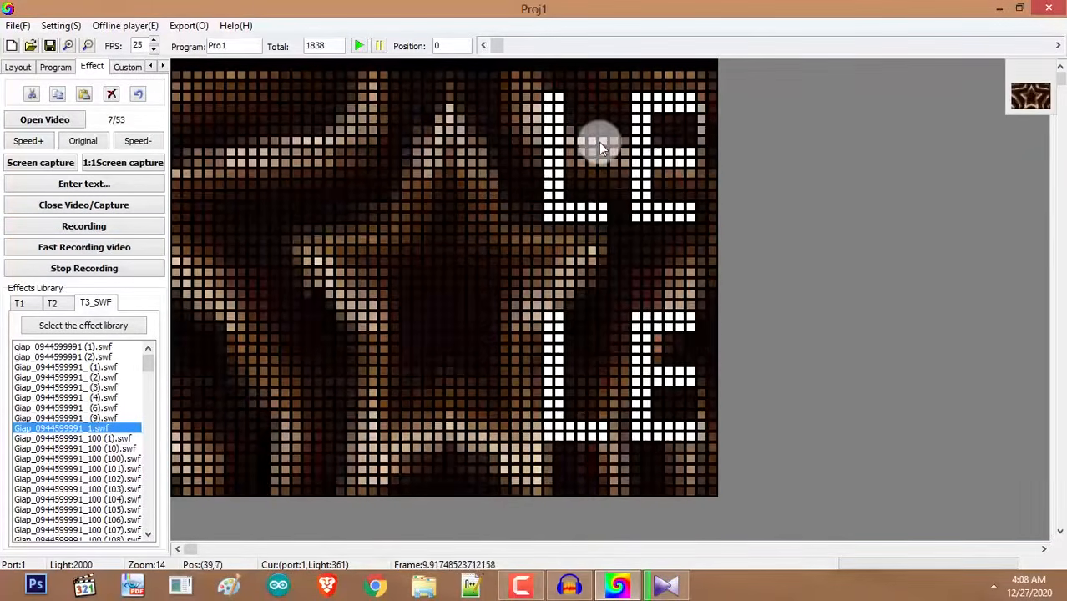
{"action": "left_click", "coordinate": [74, 247]}
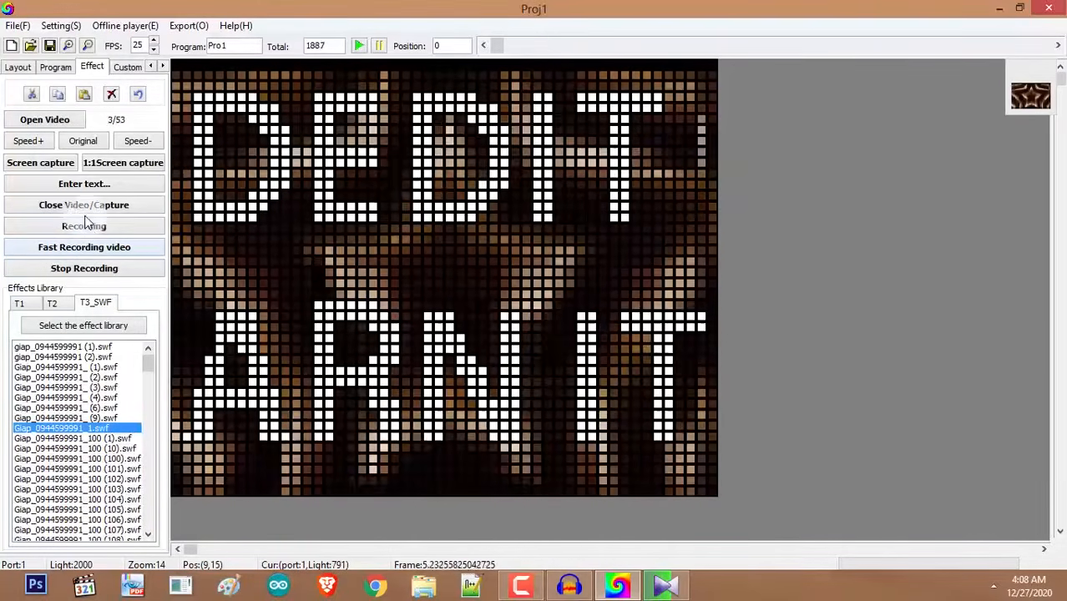
{"action": "left_click", "coordinate": [99, 227]}
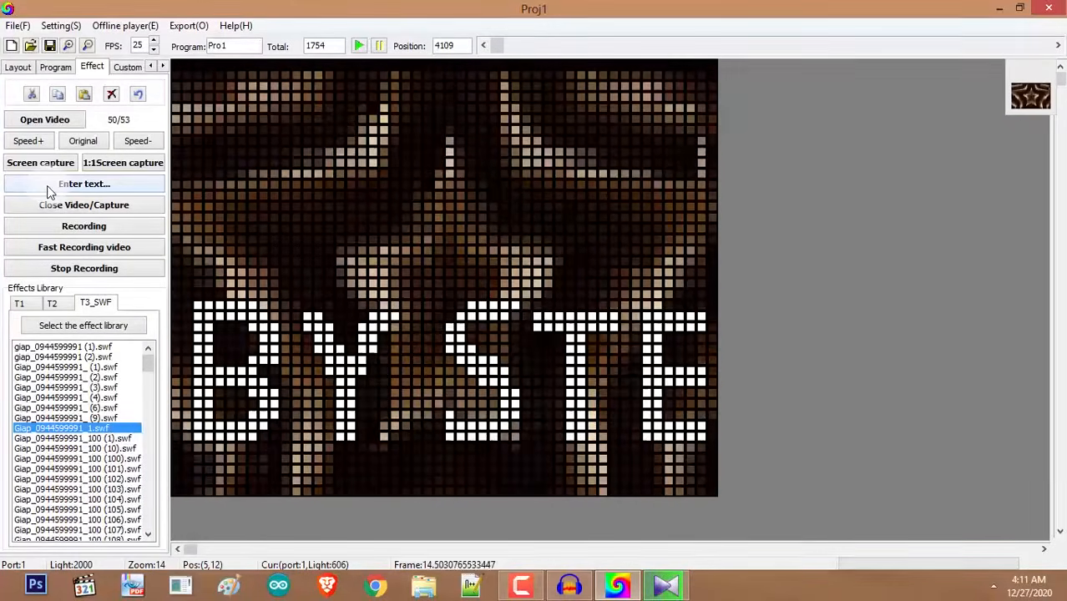
Set the scrolling text's record number to 2 and apply the text settings.
{"action": "left_click", "coordinate": [49, 185]}
{"action": "left_click_drag", "start_coordinate": [684, 48], "coordinate": [557, 127]}
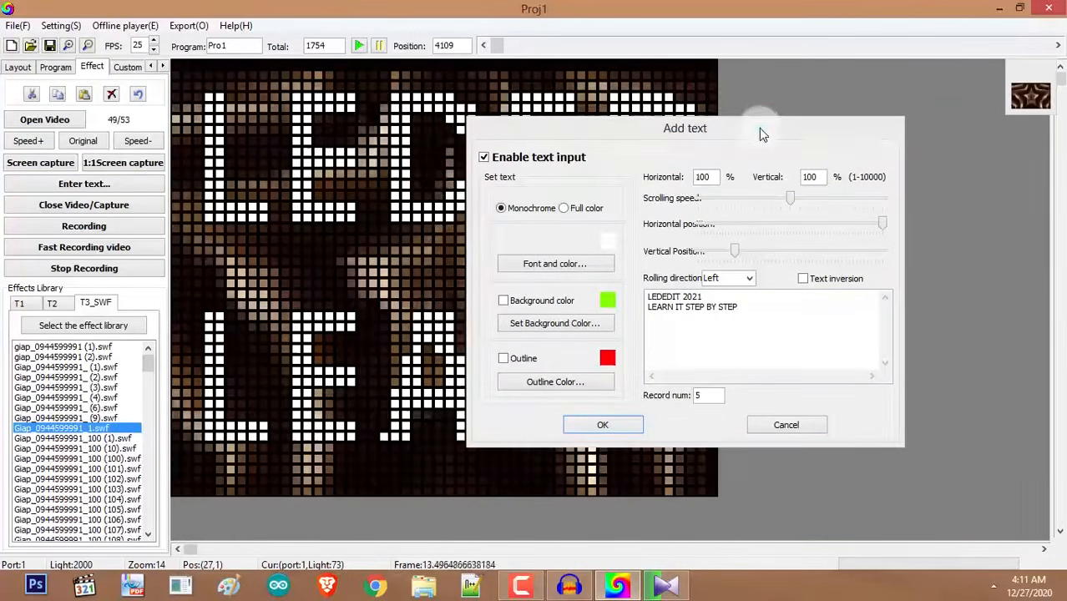
{"action": "left_click_drag", "start_coordinate": [759, 128], "coordinate": [684, 106]}
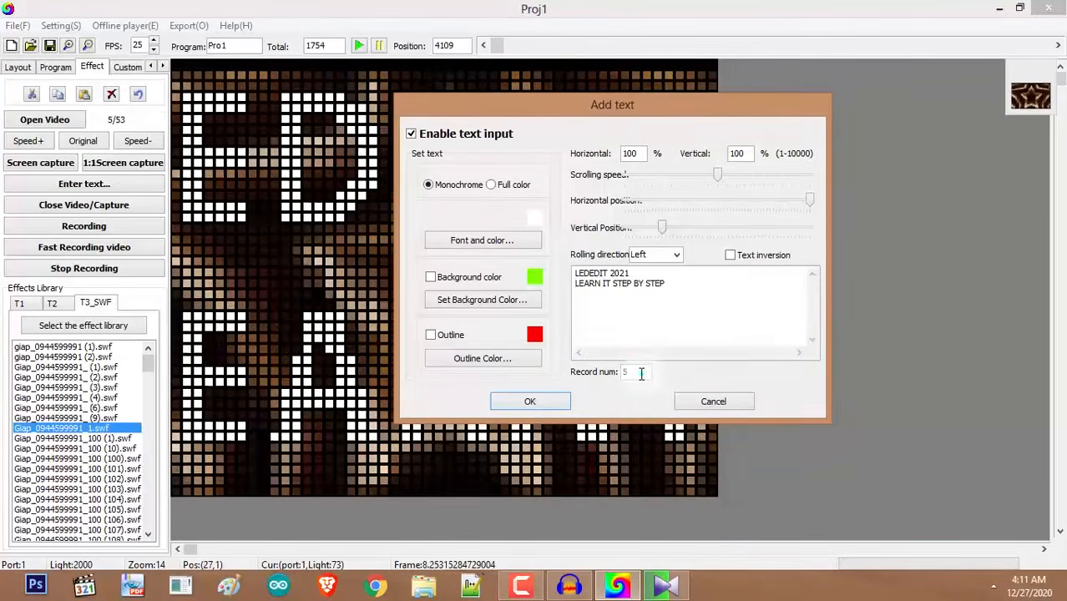
{"action": "left_click_drag", "start_coordinate": [640, 373], "coordinate": [598, 375]}
{"action": "type", "text": "1"}
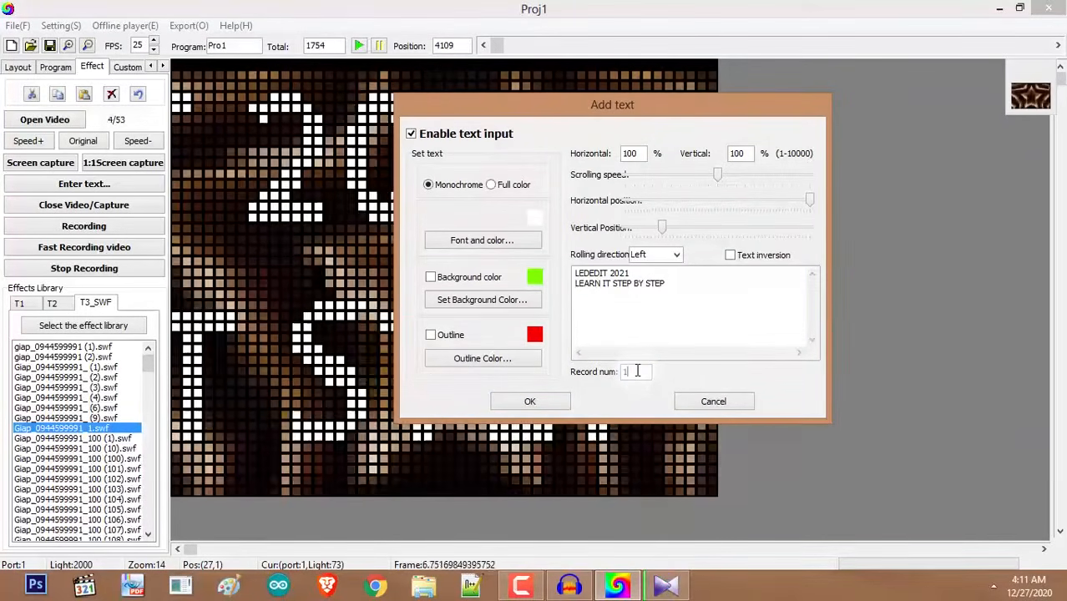
{"action": "left_click_drag", "start_coordinate": [637, 371], "coordinate": [618, 387]}
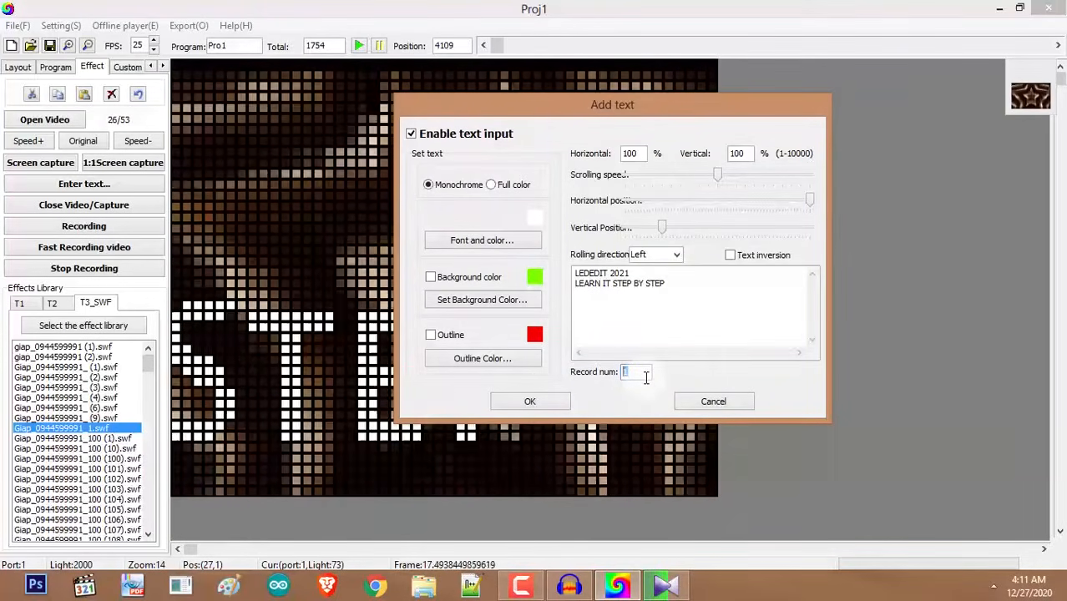
{"action": "type", "text": "2"}
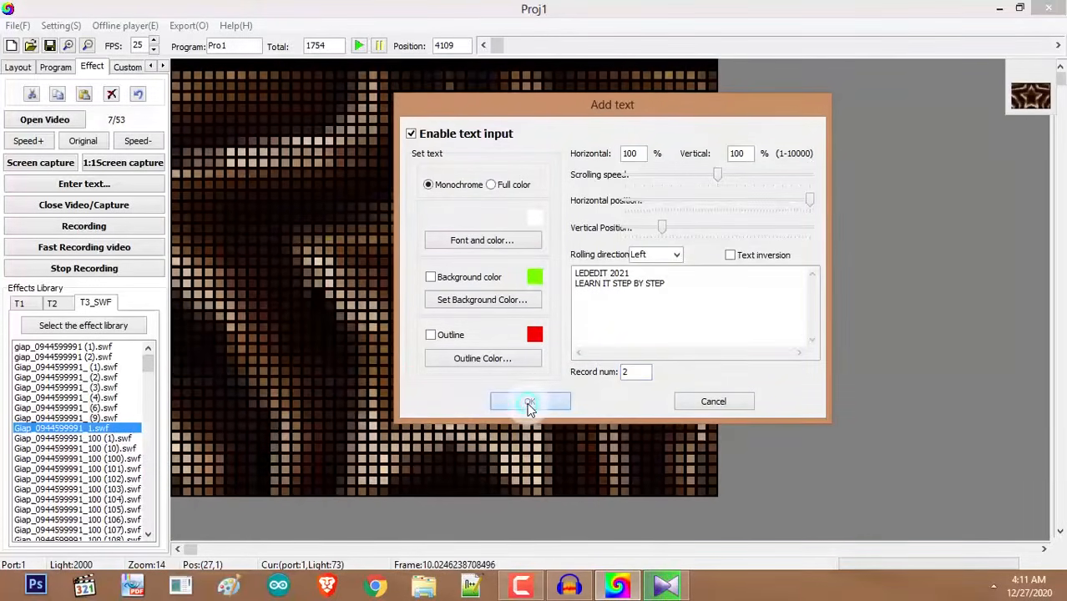
{"action": "left_click", "coordinate": [528, 403]}
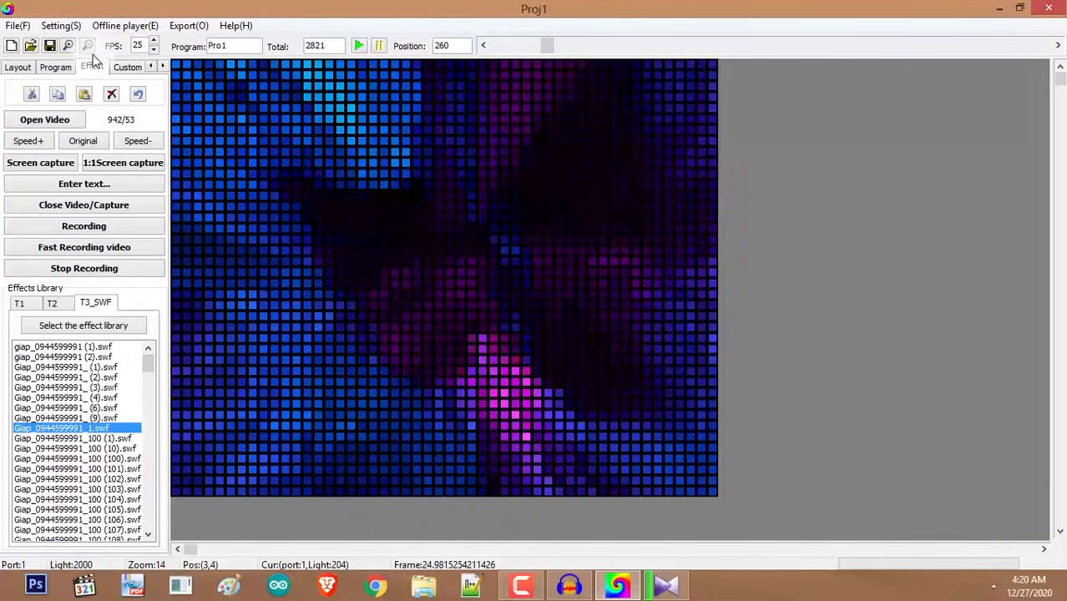
Save the modified Pro1 program and make Pro2 the active program.
{"action": "left_click", "coordinate": [59, 74]}
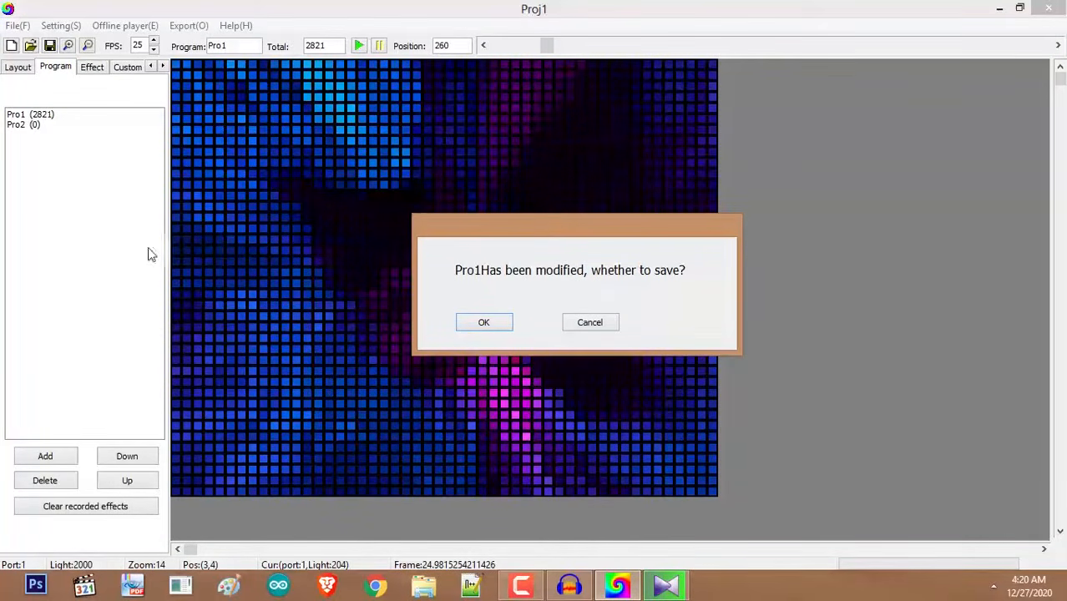
{"action": "left_click", "coordinate": [477, 326]}
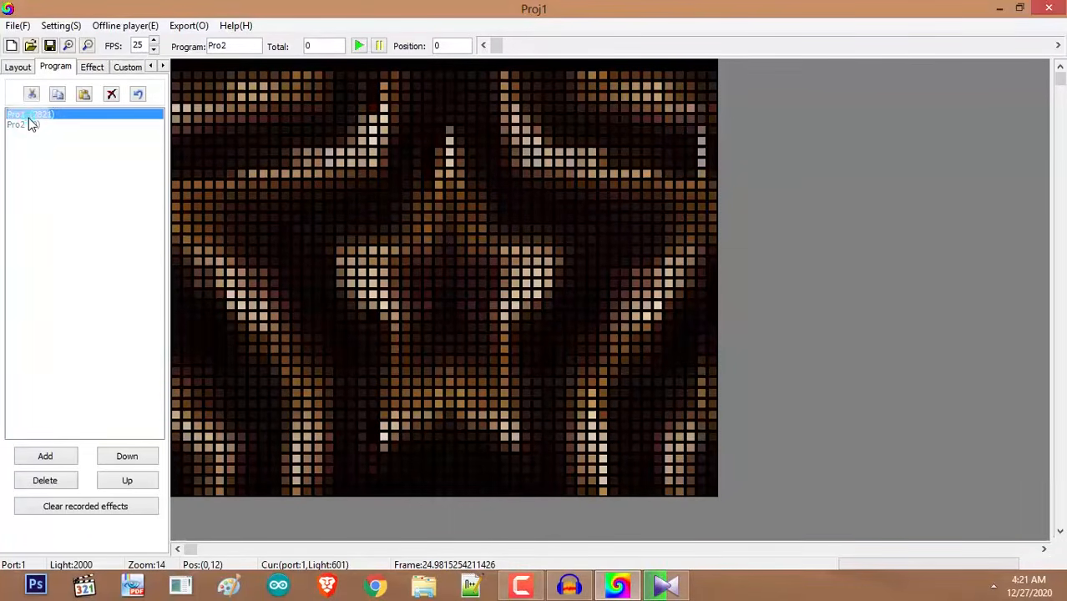
{"action": "left_click", "coordinate": [31, 126]}
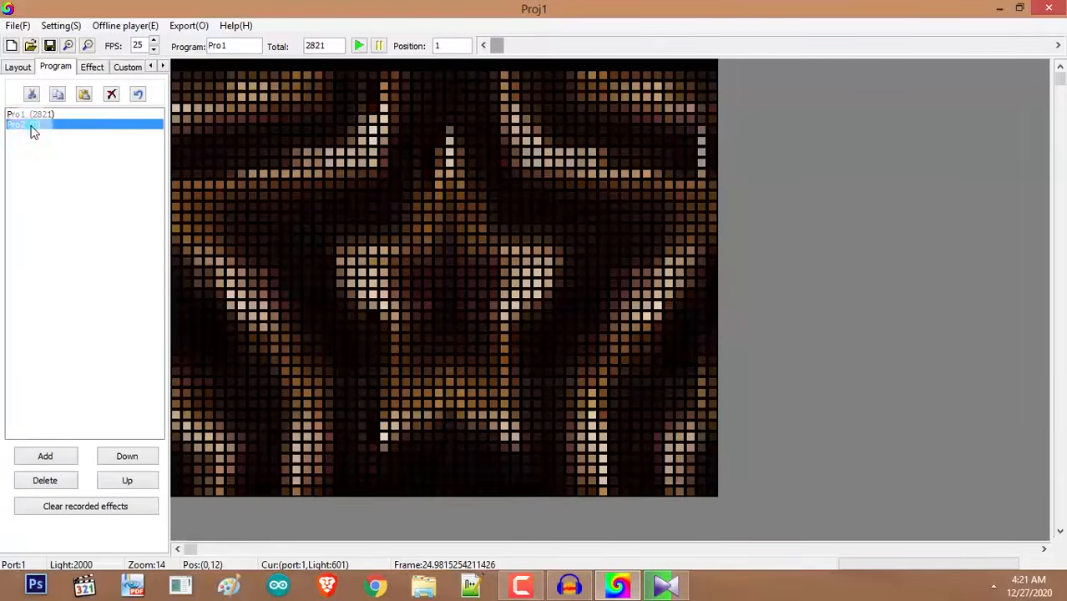
{"action": "left_click", "coordinate": [85, 115]}
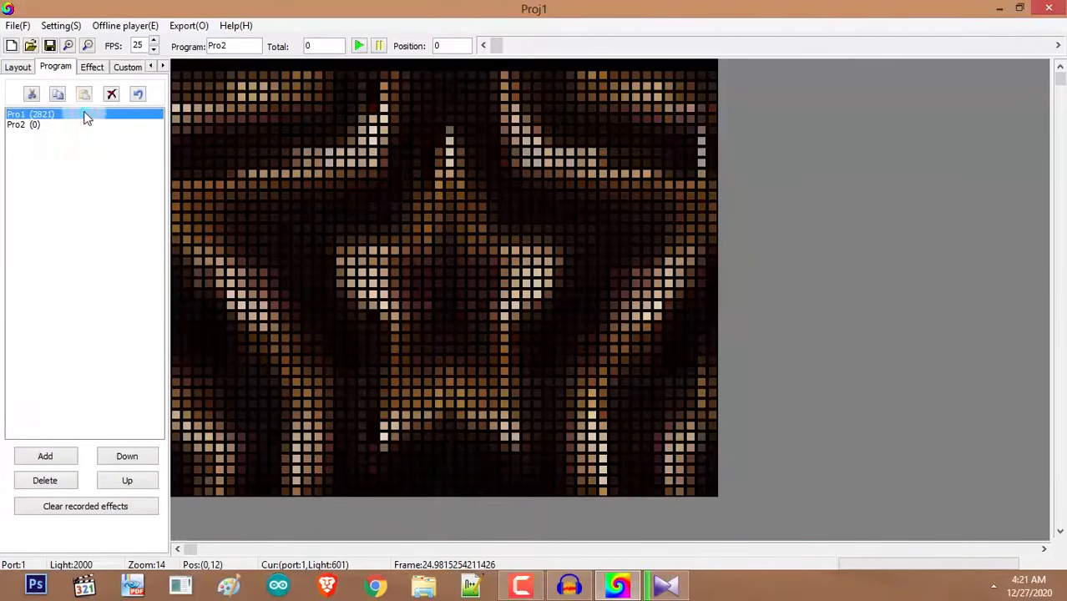
{"action": "left_click", "coordinate": [30, 125]}
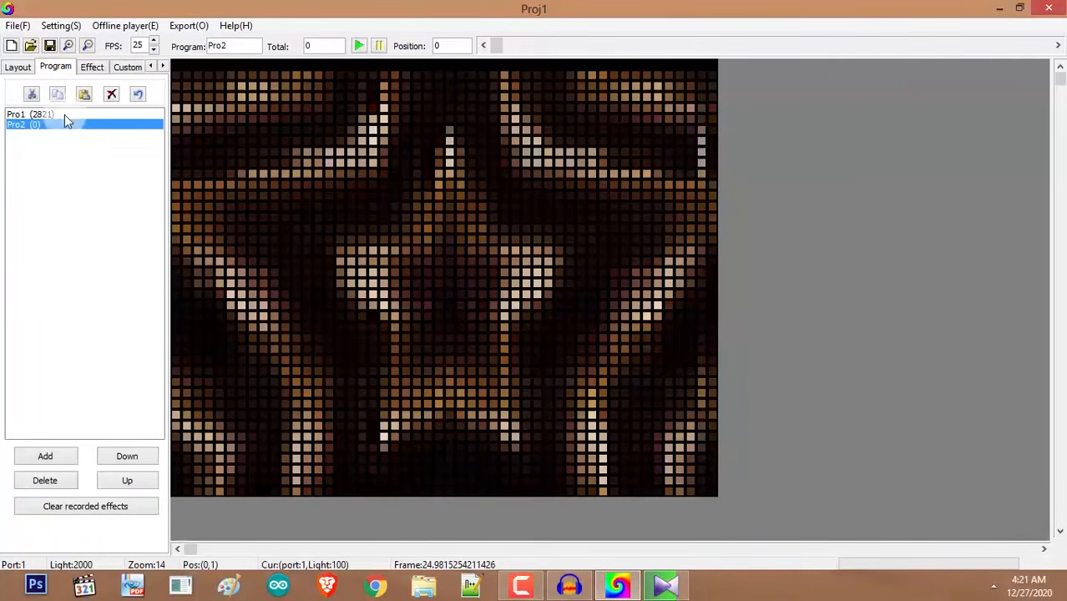
Load the T3_SWF library effect ending in "_ (6).swf" for Pro2.
{"action": "left_click", "coordinate": [96, 70]}
{"action": "left_click", "coordinate": [57, 70]}
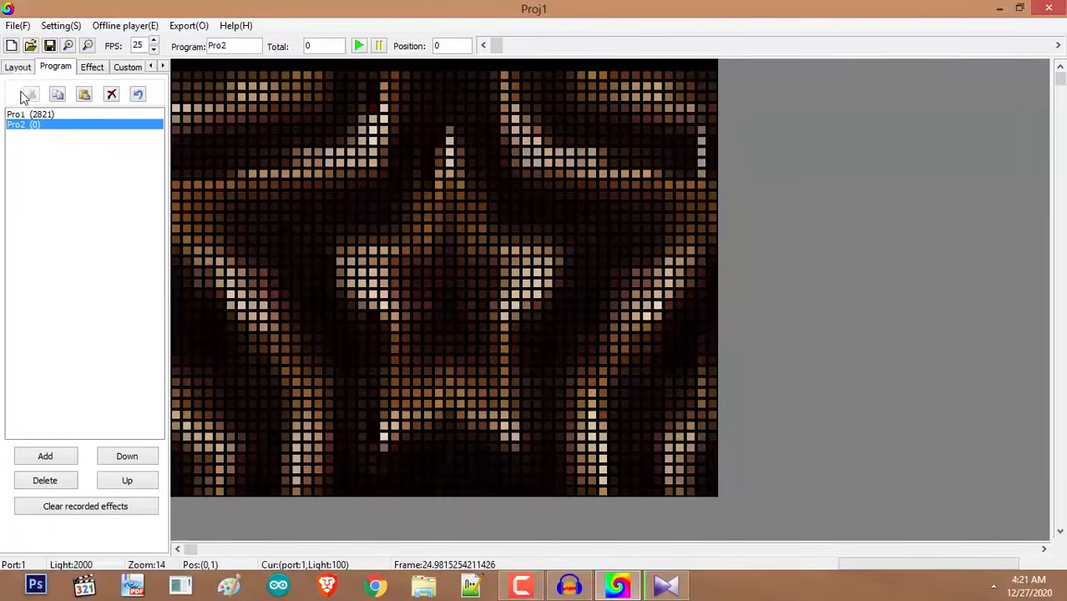
{"action": "left_click", "coordinate": [95, 67]}
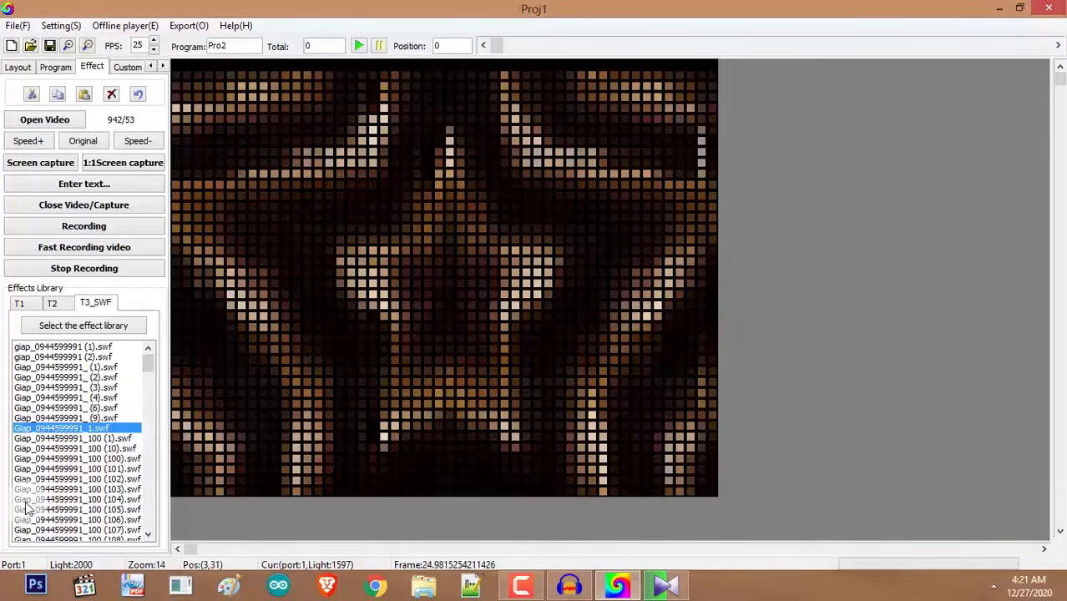
{"action": "left_click", "coordinate": [55, 67]}
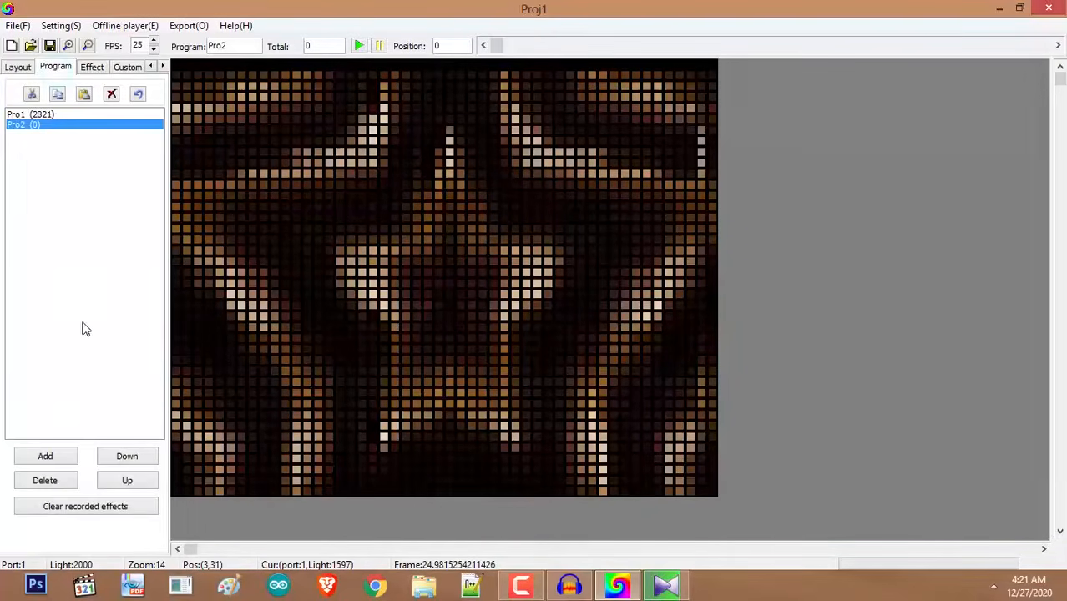
{"action": "left_click", "coordinate": [92, 67]}
{"action": "left_click", "coordinate": [67, 407]}
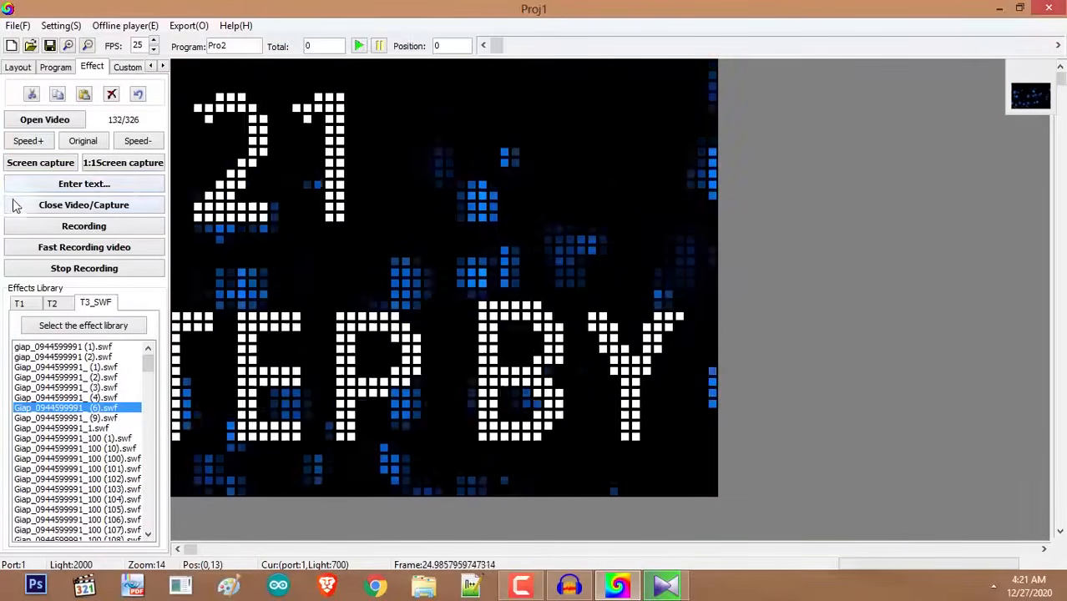
Disable text input for Pro2's effects and load the T3_SWF effect whose name ends in " (2).swf", directly above "_ (1).swf".
{"action": "left_click", "coordinate": [56, 184]}
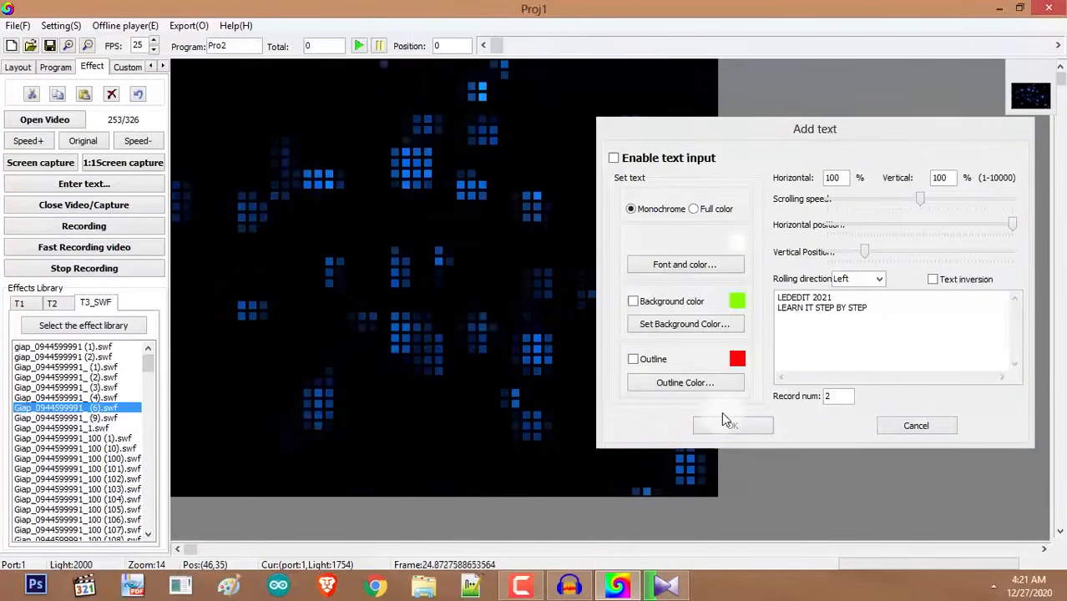
{"action": "left_click", "coordinate": [916, 426]}
{"action": "left_click", "coordinate": [125, 184]}
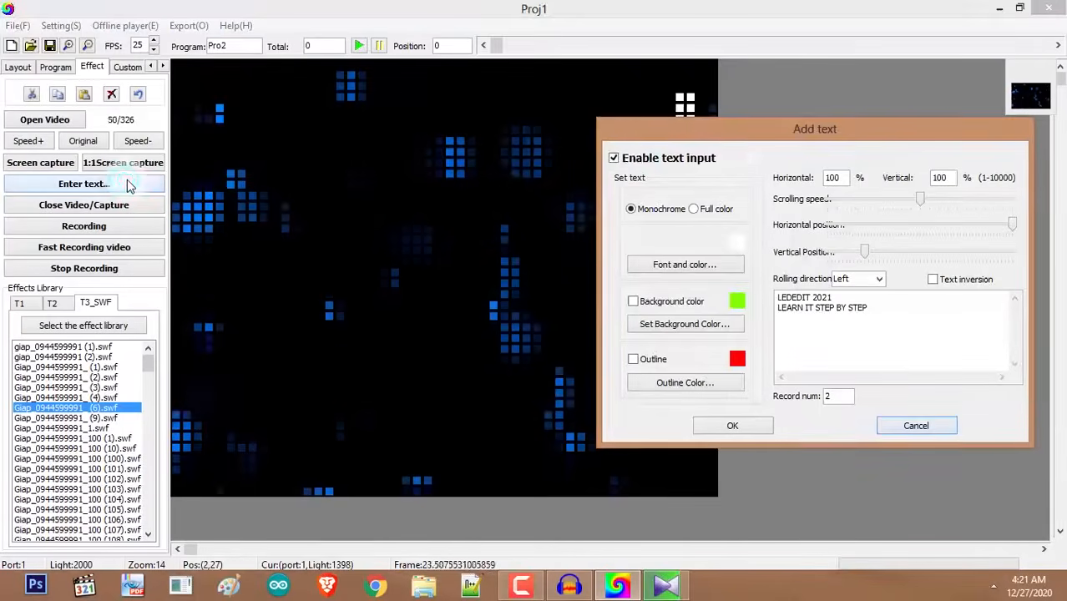
{"action": "left_click", "coordinate": [628, 162]}
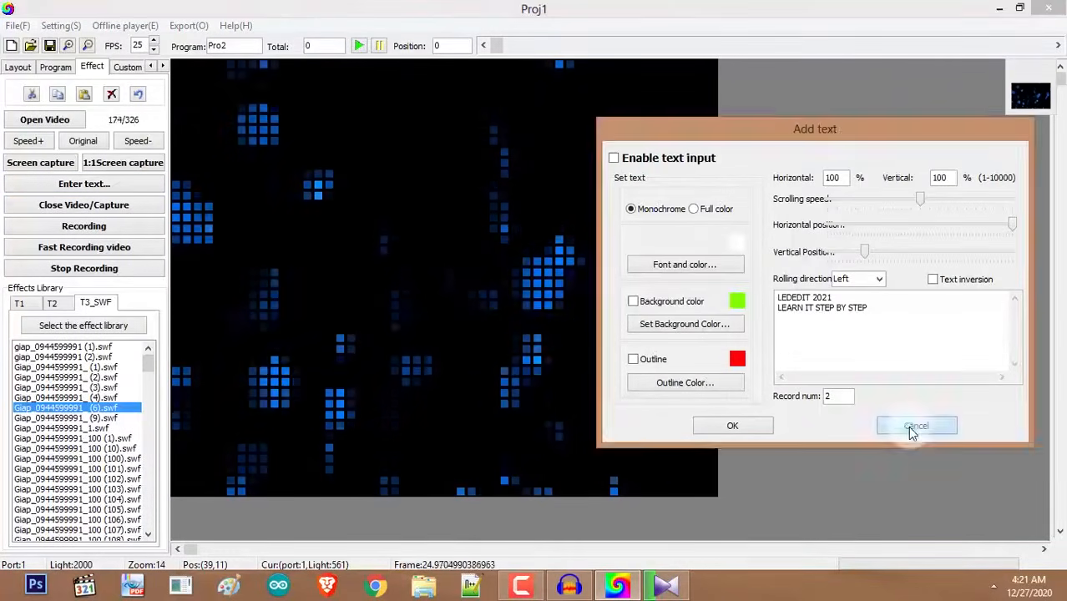
{"action": "left_click", "coordinate": [914, 426]}
{"action": "left_click", "coordinate": [79, 357]}
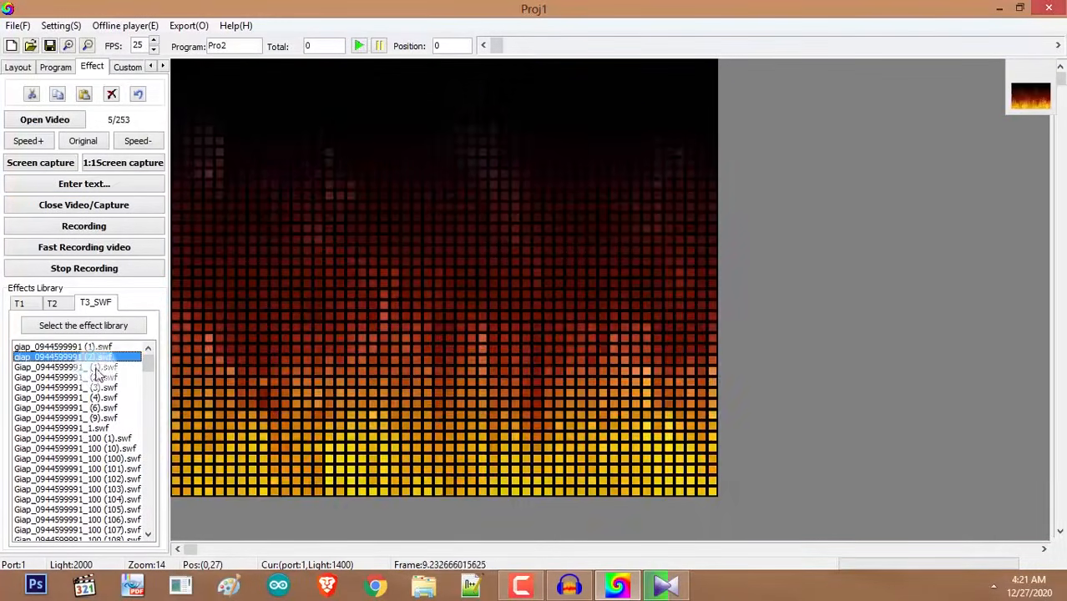
Fast-record the loaded T3_SWF effect into Pro2, followed by the library effect whose name ends in "_1.swf".
{"action": "left_click", "coordinate": [88, 247]}
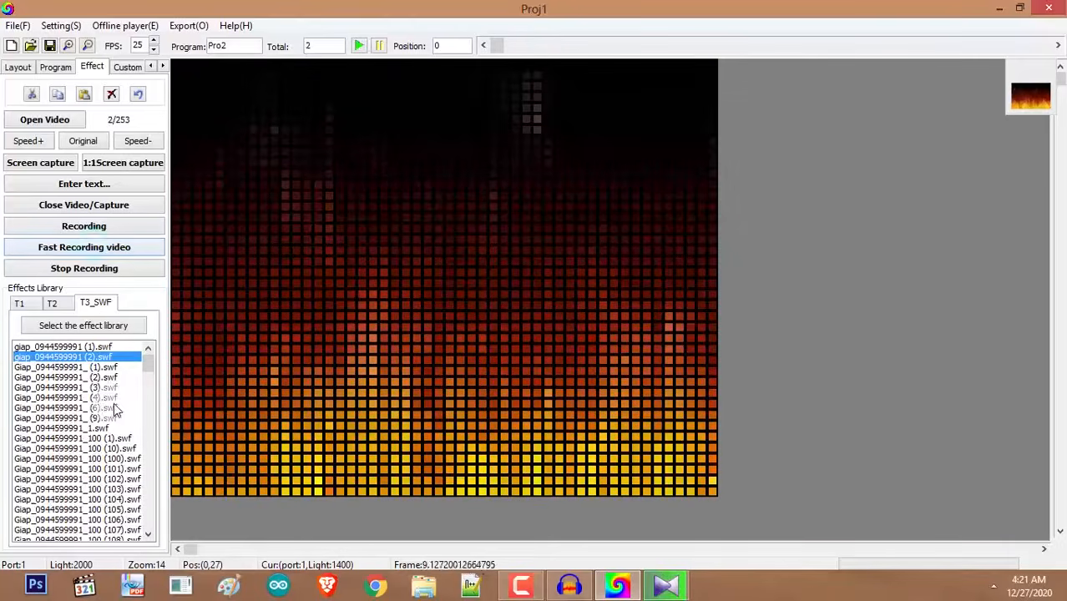
{"action": "left_click", "coordinate": [68, 407]}
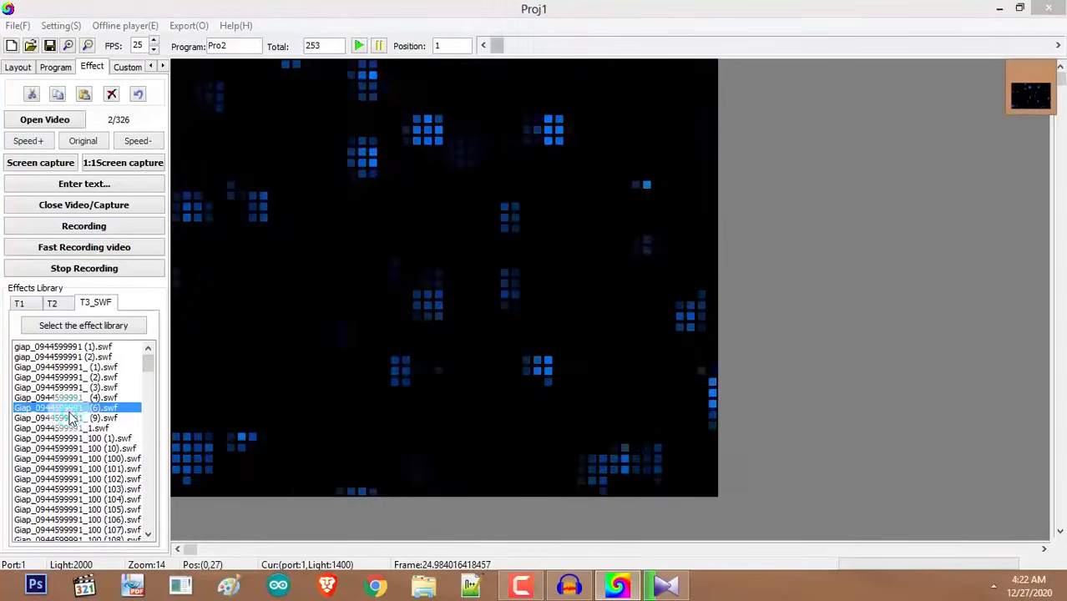
{"action": "left_click", "coordinate": [67, 427]}
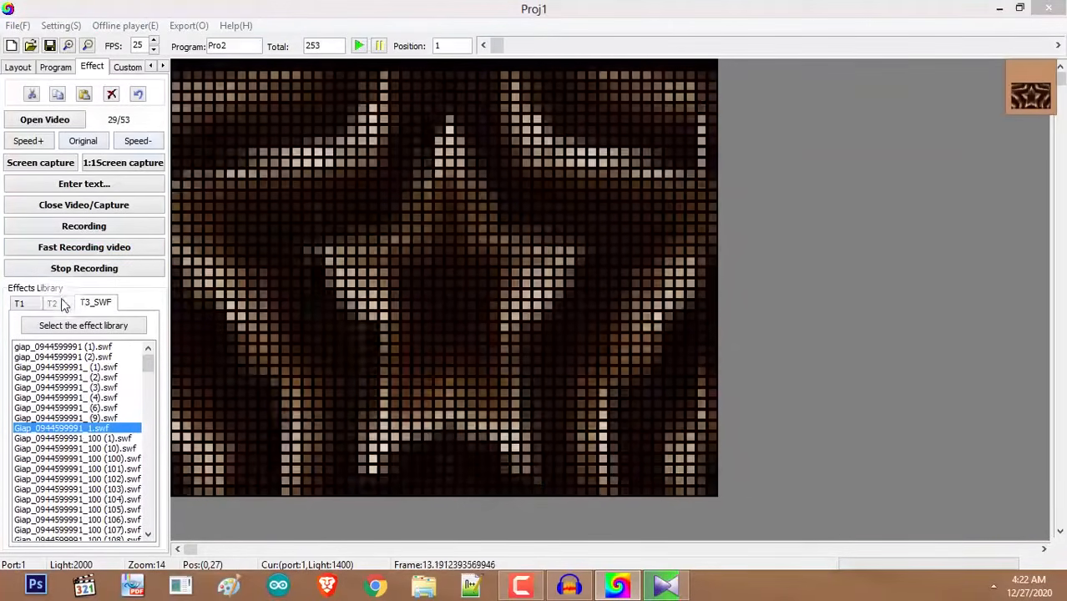
{"action": "left_click", "coordinate": [71, 249]}
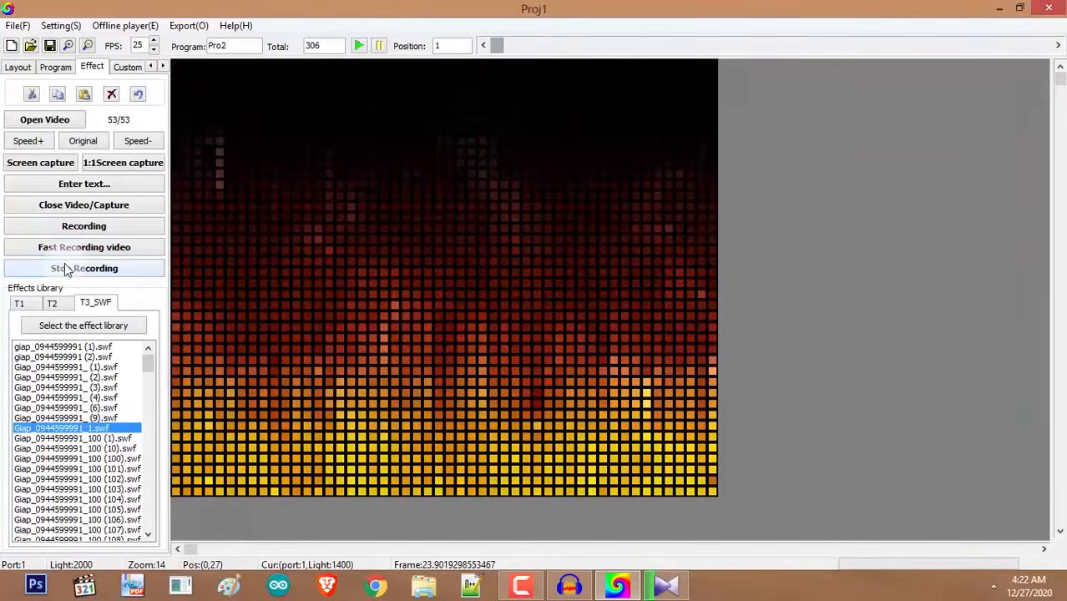
Check the recorded programs in the program list and close the effect's video/capture source.
{"action": "left_click", "coordinate": [56, 69]}
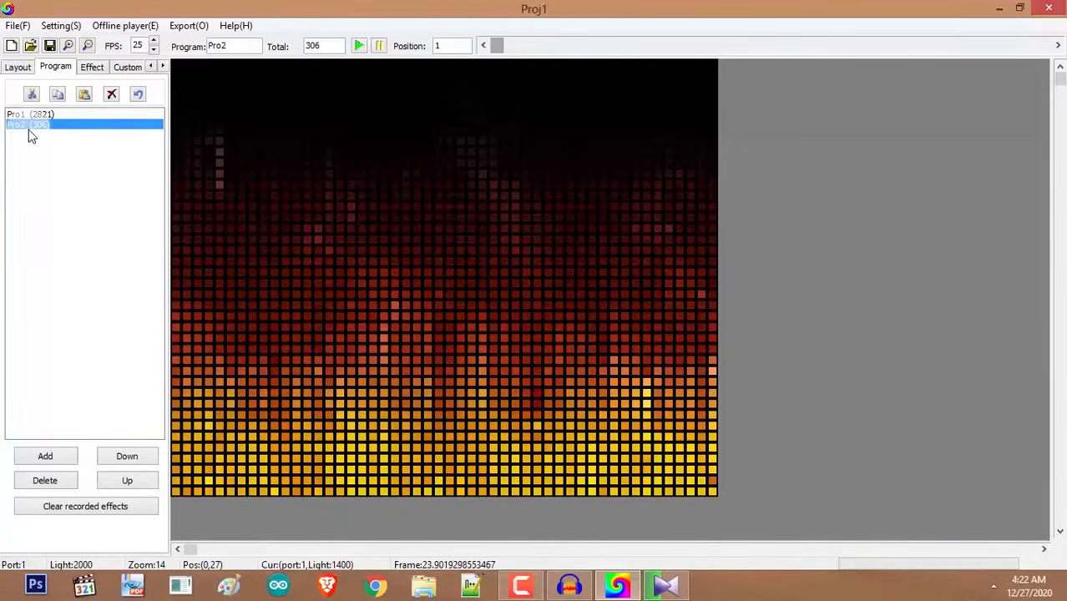
{"action": "left_click", "coordinate": [92, 67]}
{"action": "left_click", "coordinate": [94, 208]}
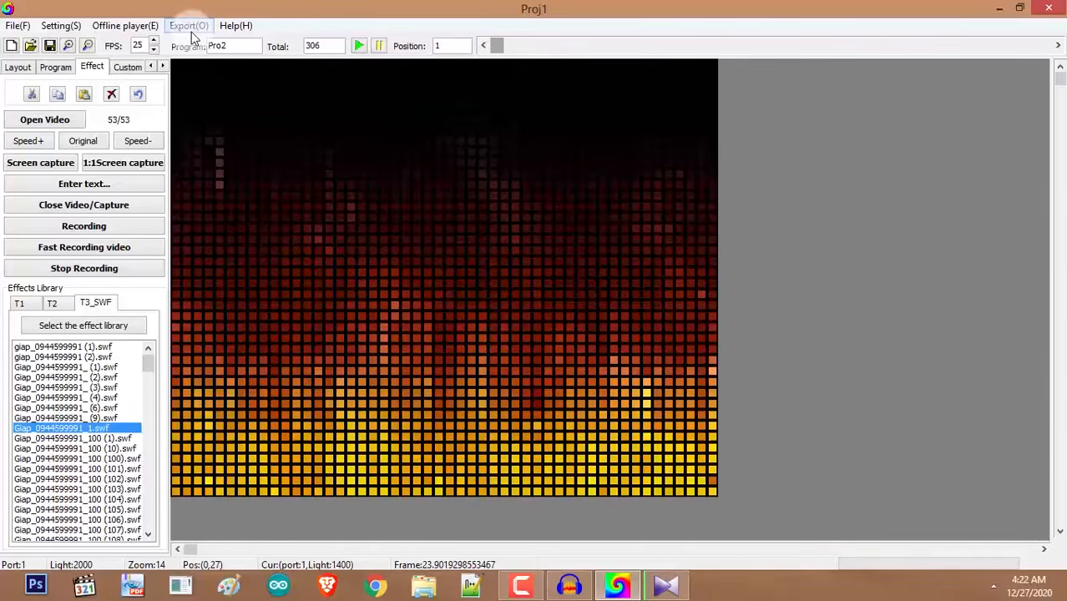
Start generating and exporting Led/Bin files with the WS2811, 2812 chip group, gamma correction 1.8 and red brightness 255.
{"action": "left_click", "coordinate": [179, 28]}
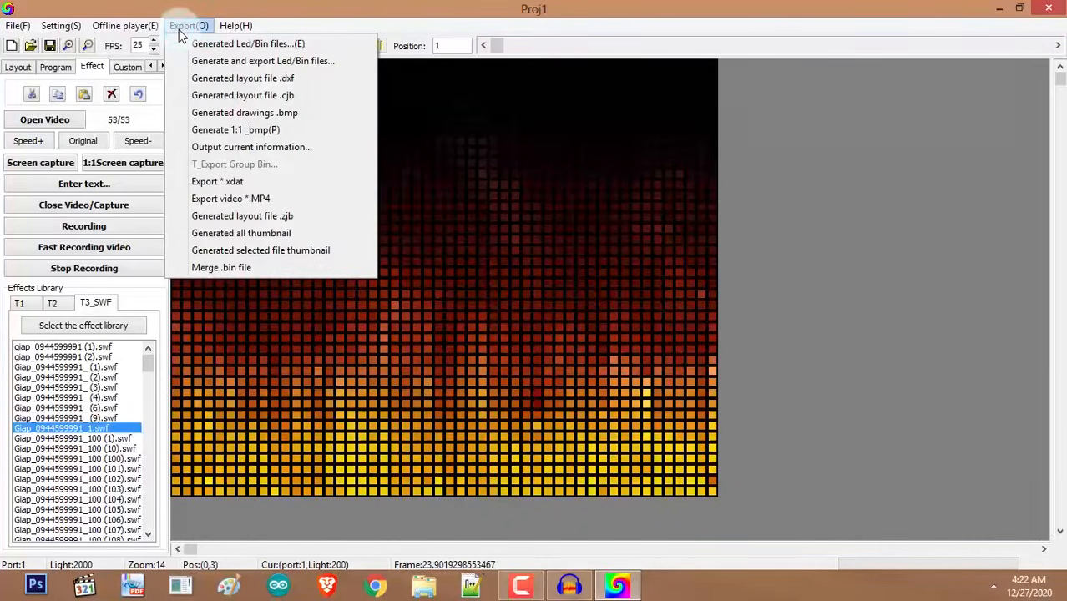
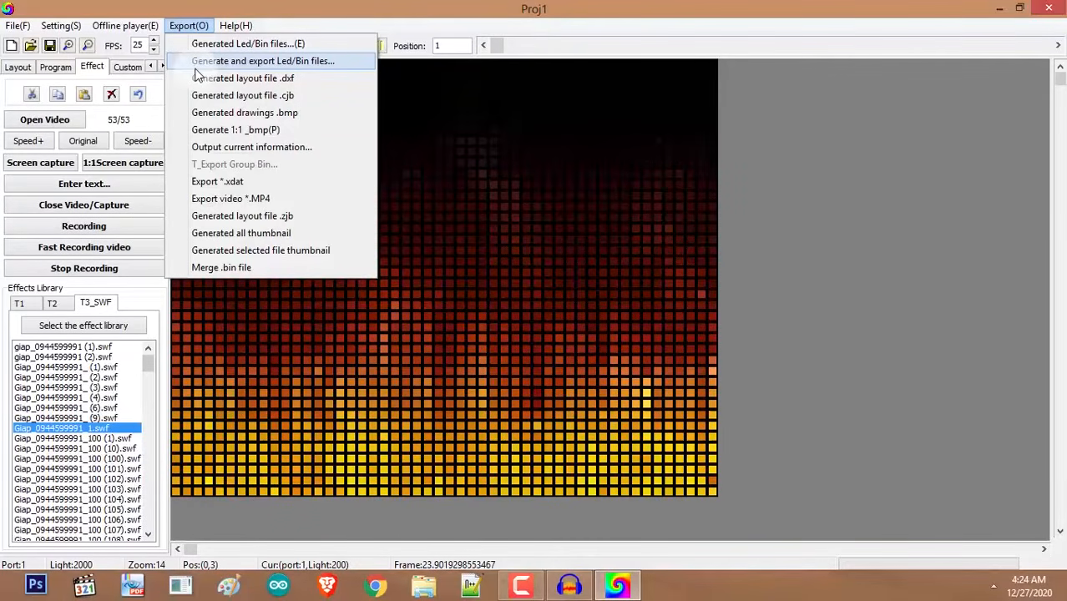
{"action": "left_click", "coordinate": [248, 61]}
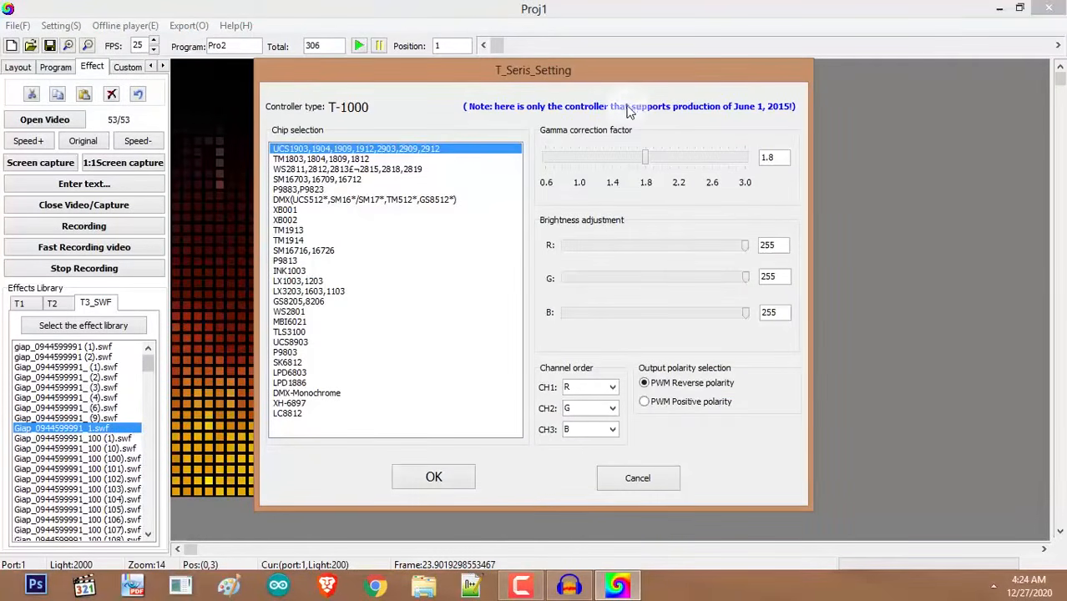
{"action": "left_click_drag", "start_coordinate": [559, 77], "coordinate": [618, 96]}
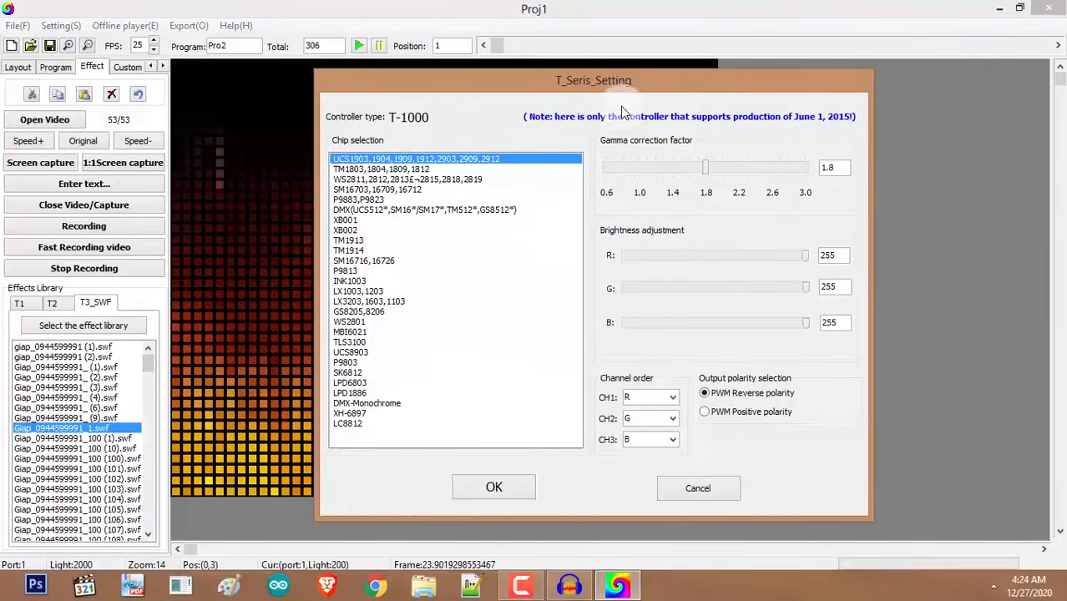
{"action": "left_click", "coordinate": [341, 179]}
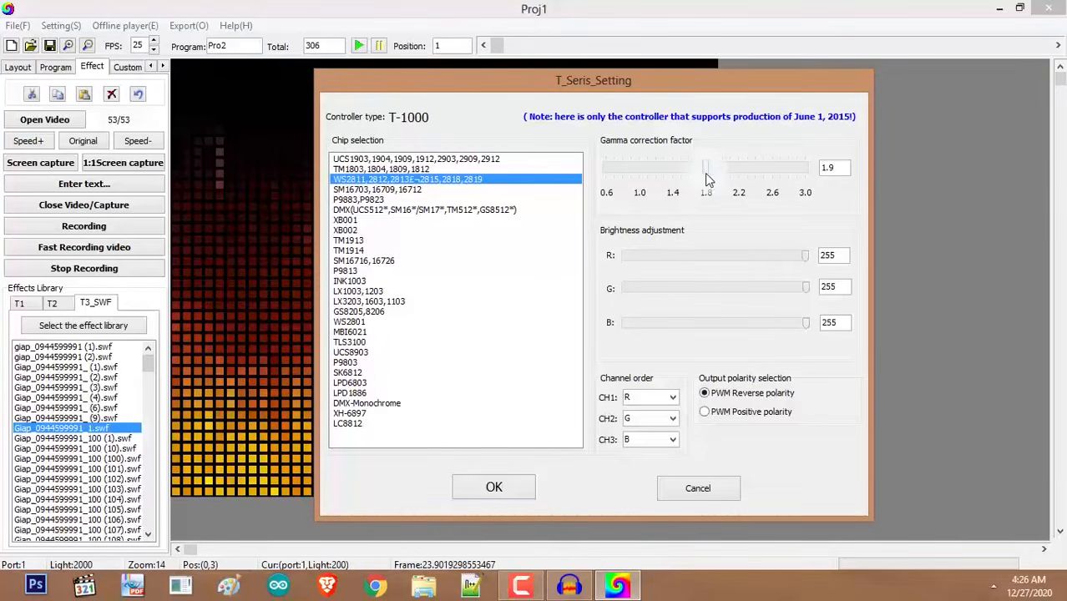
{"action": "mouse_move", "coordinate": [706, 177]}
{"action": "left_mouse_down"}
{"action": "mouse_move", "coordinate": [689, 175]}
{"action": "mouse_move", "coordinate": [706, 175]}
{"action": "left_mouse_up"}
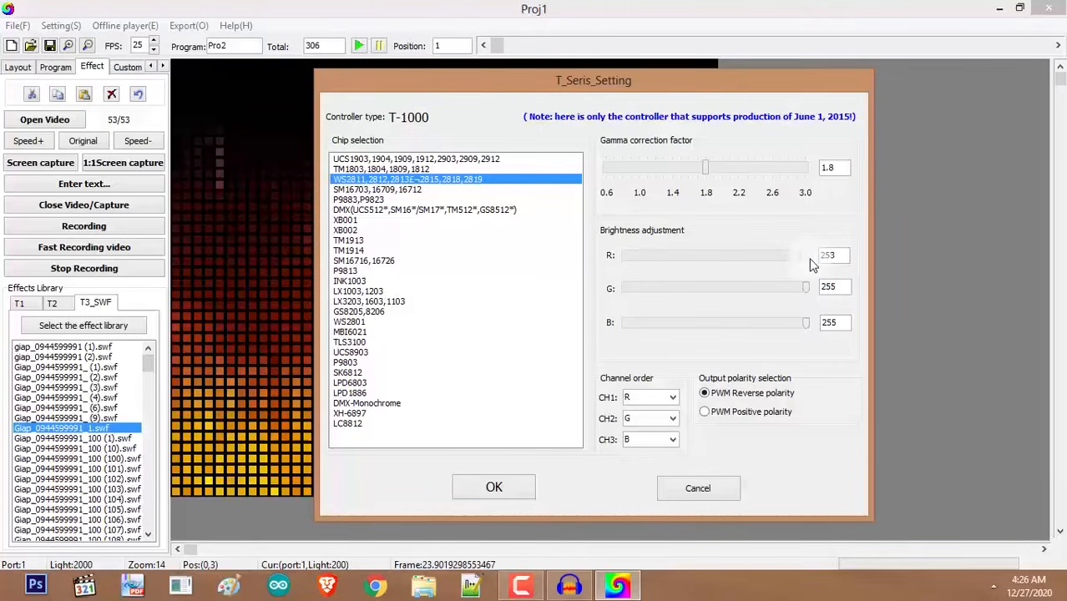
{"action": "left_click_drag", "start_coordinate": [804, 260], "coordinate": [967, 251]}
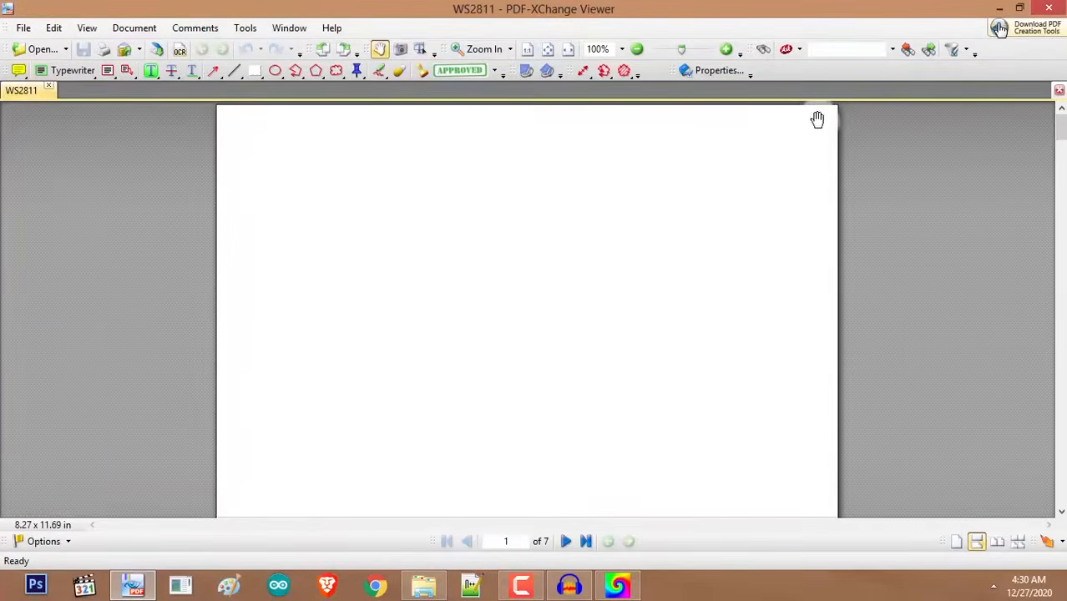
Examine the WS2811 datasheet's pin functions and 24-bit data composition for the colour order, and close the document.
{"action": "scroll", "coordinate": [778, 247], "scroll_direction": "down", "scroll_amount": 5}
{"action": "scroll", "coordinate": [811, 332], "scroll_direction": "down", "scroll_amount": 15}
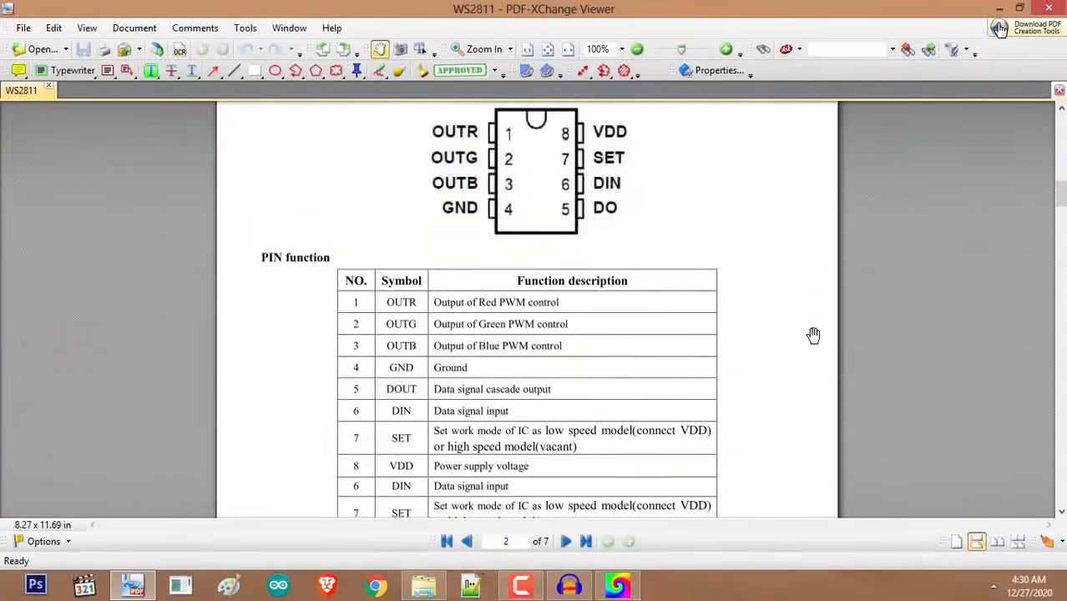
{"action": "scroll", "coordinate": [821, 332], "scroll_direction": "down", "scroll_amount": 12}
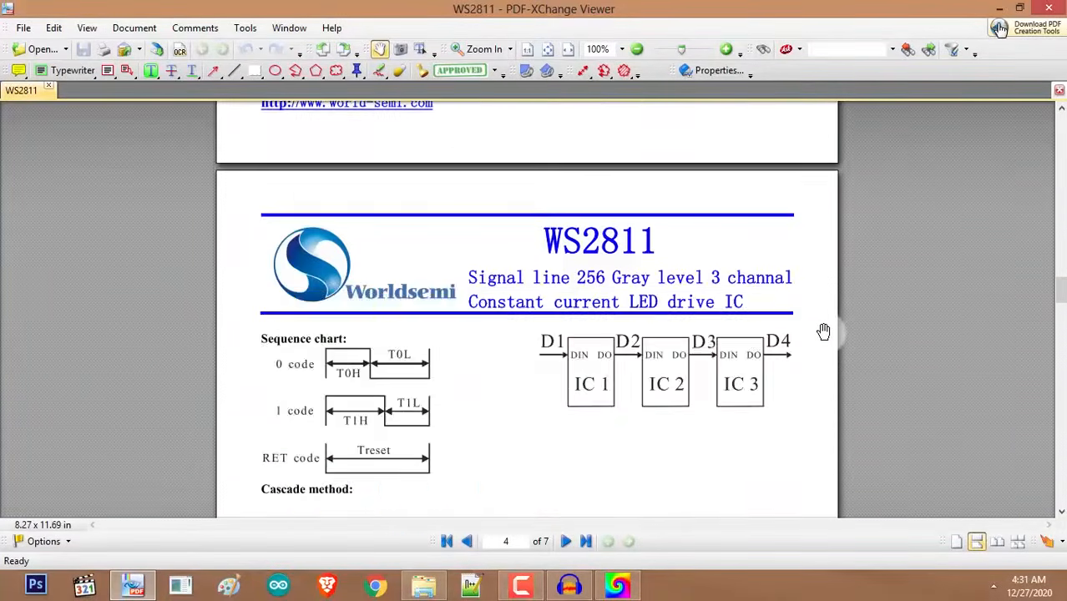
{"action": "scroll", "coordinate": [823, 332], "scroll_direction": "up", "scroll_amount": 6}
{"action": "scroll", "coordinate": [823, 331], "scroll_direction": "down", "scroll_amount": 12}
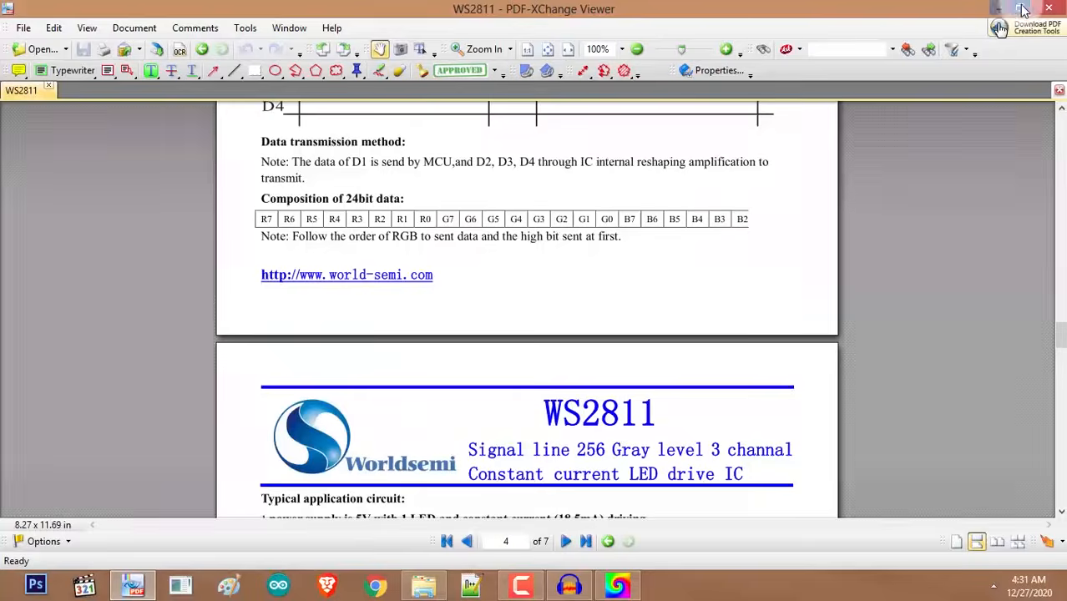
{"action": "left_click", "coordinate": [1047, 8]}
{"action": "left_click", "coordinate": [939, 10]}
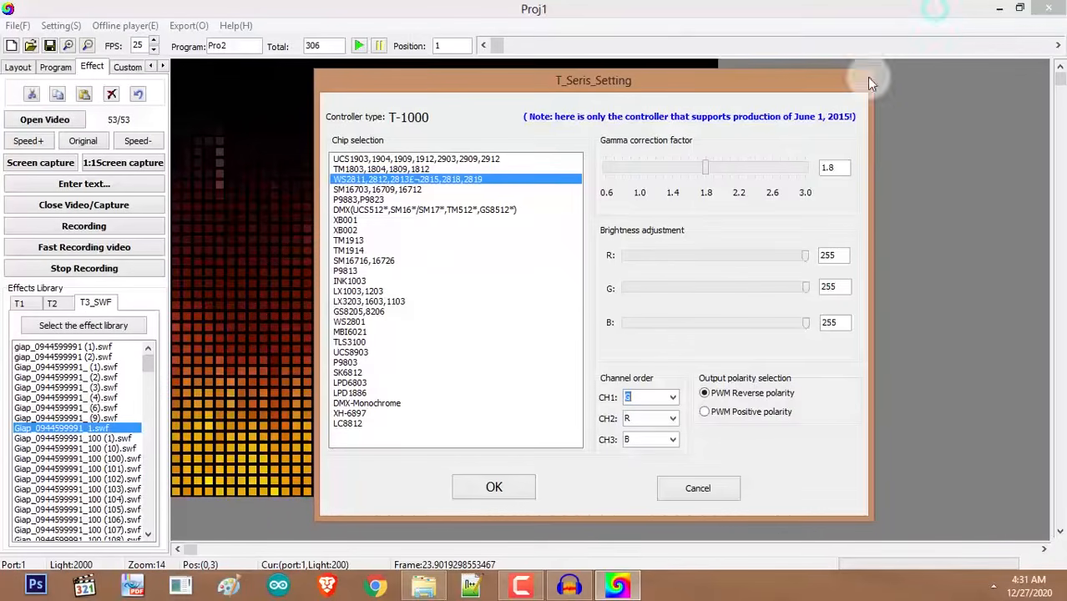
Set the channel order to CH1 R, CH2 G, CH3 B and export the LED files to the Desktop.
{"action": "left_click", "coordinate": [672, 397]}
{"action": "left_click", "coordinate": [664, 413]}
{"action": "left_click", "coordinate": [643, 418]}
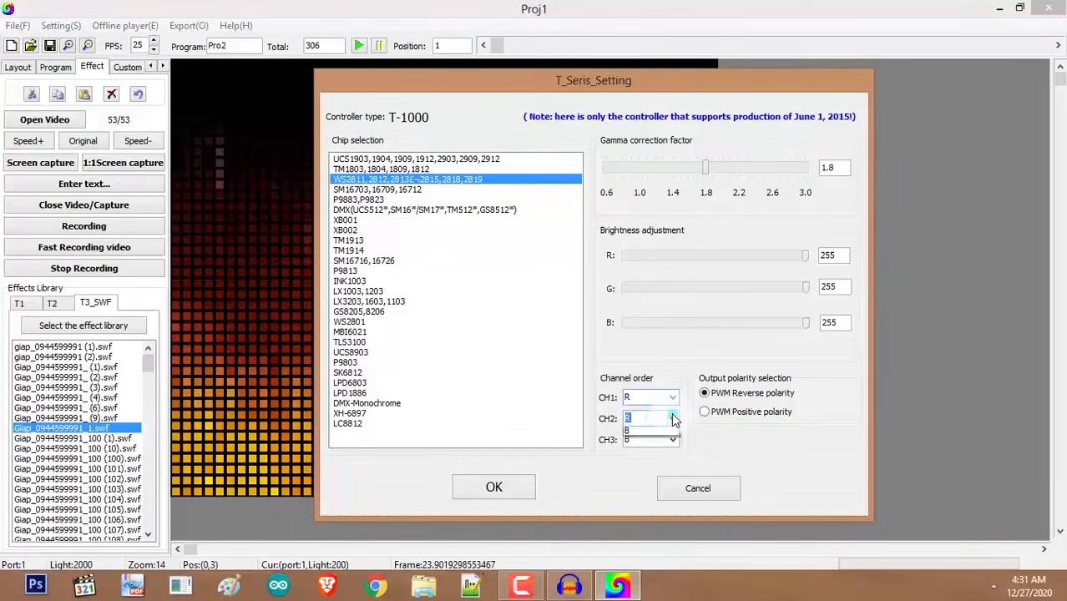
{"action": "left_click", "coordinate": [640, 444]}
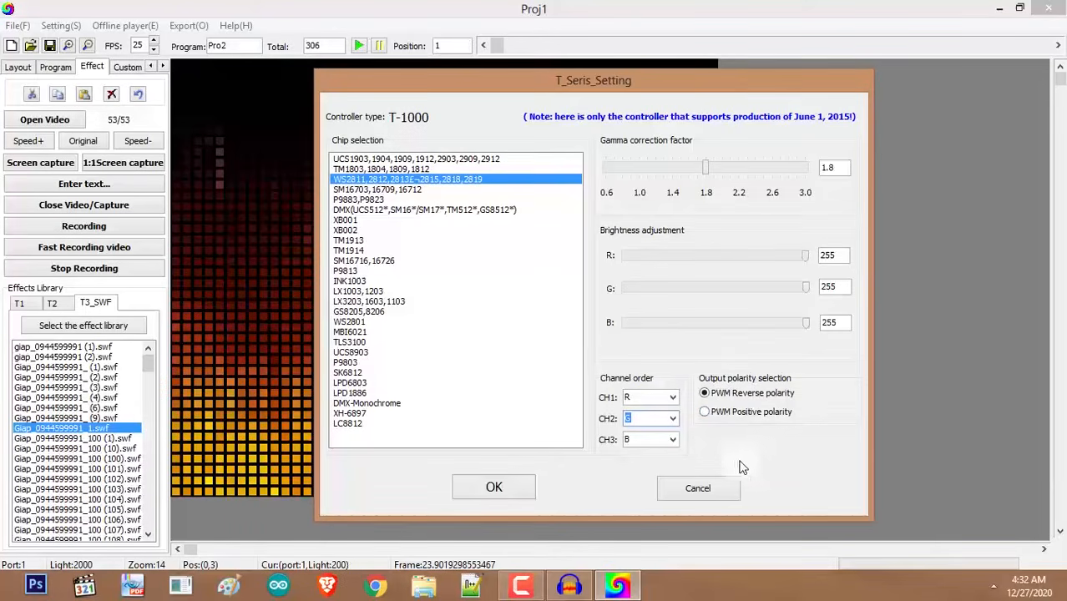
{"action": "left_click", "coordinate": [496, 488]}
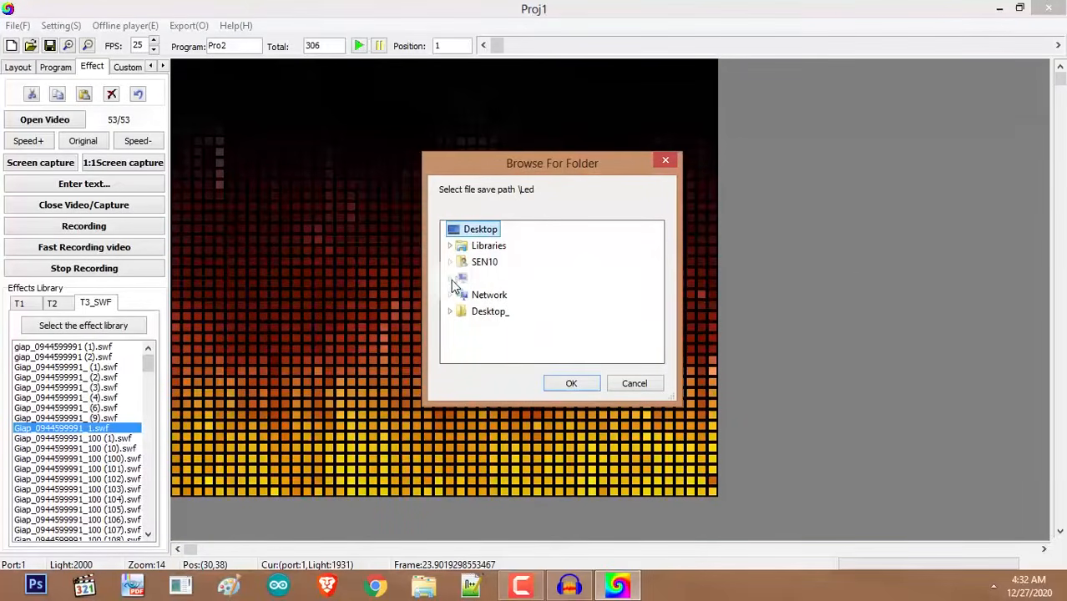
{"action": "left_click", "coordinate": [572, 382]}
Inspect the exported files 00_Pro1.led and 01_Pro2.led in the desktop folder Led\Controller1 and close the folder.
{"action": "left_click", "coordinate": [999, 9]}
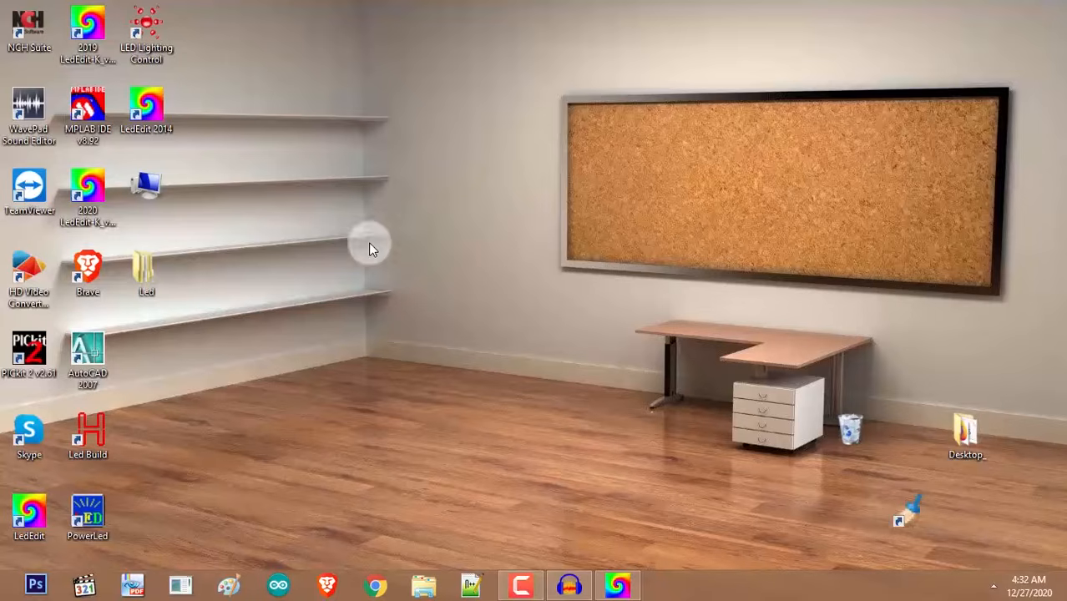
{"action": "double_click", "coordinate": [146, 275]}
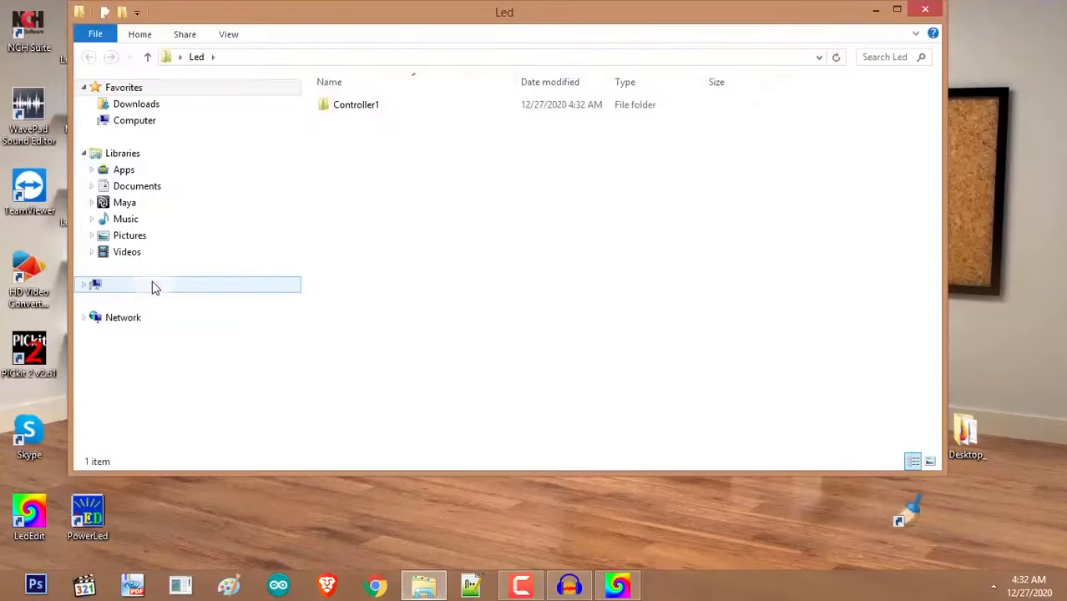
{"action": "double_click", "coordinate": [358, 105]}
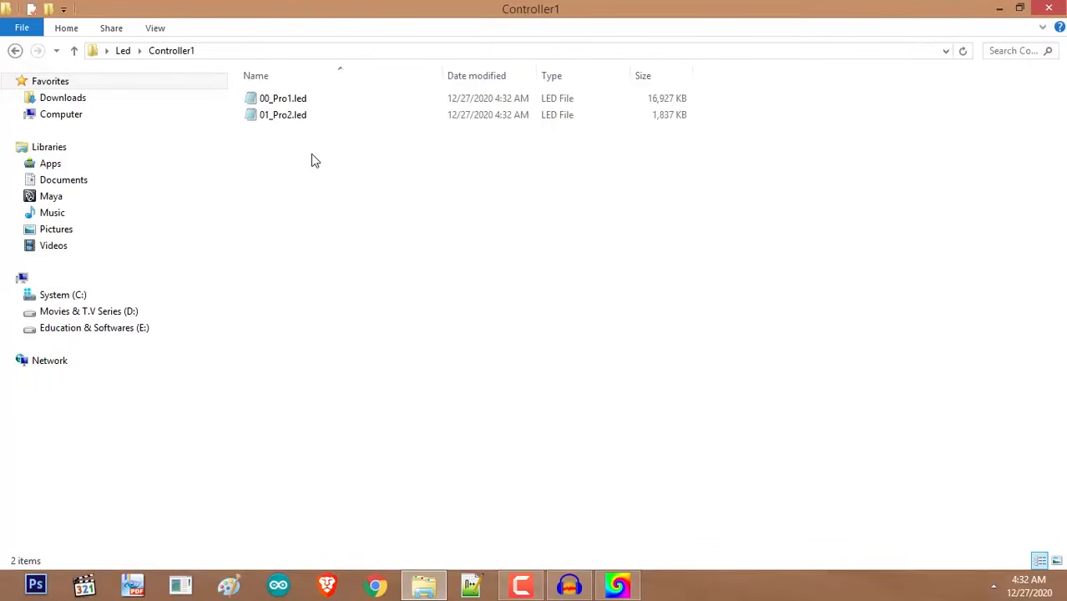
{"action": "left_click_drag", "start_coordinate": [311, 153], "coordinate": [285, 111]}
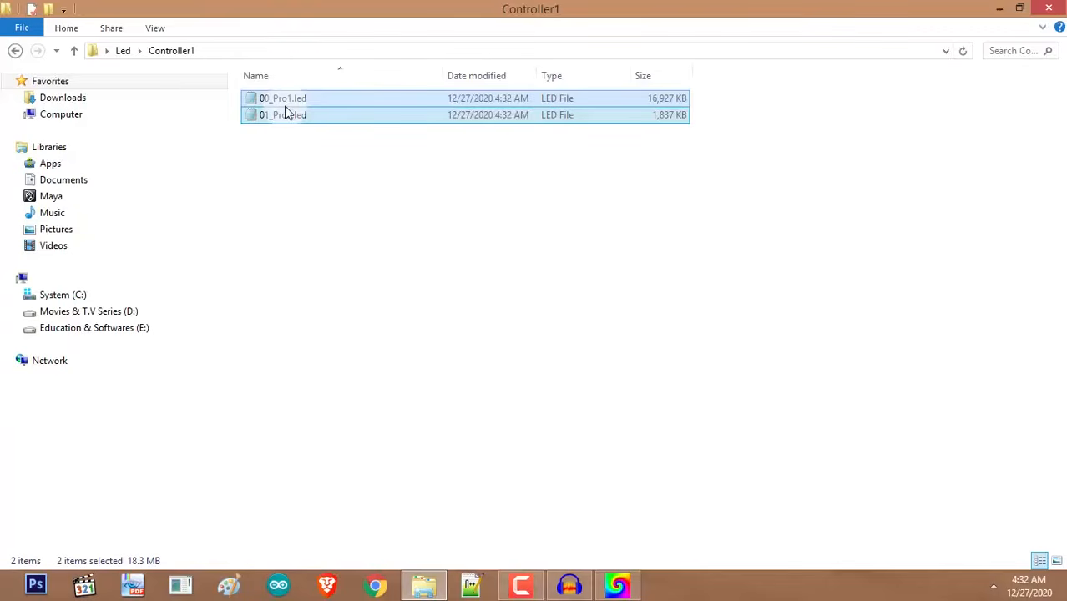
{"action": "right_click", "coordinate": [285, 111]}
{"action": "left_click", "coordinate": [587, 265]}
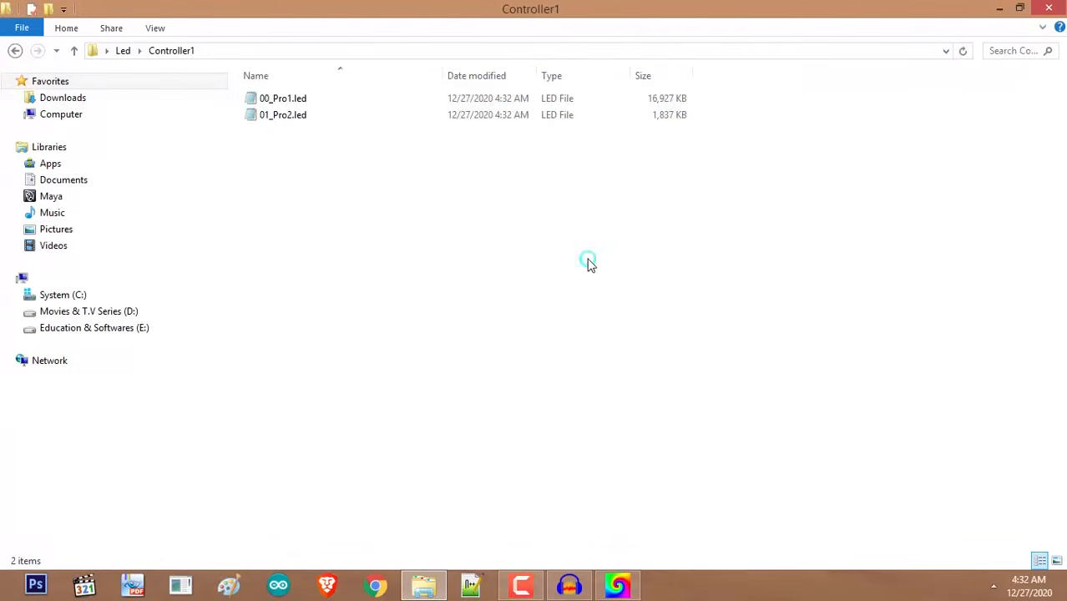
{"action": "left_click", "coordinate": [1050, 7]}
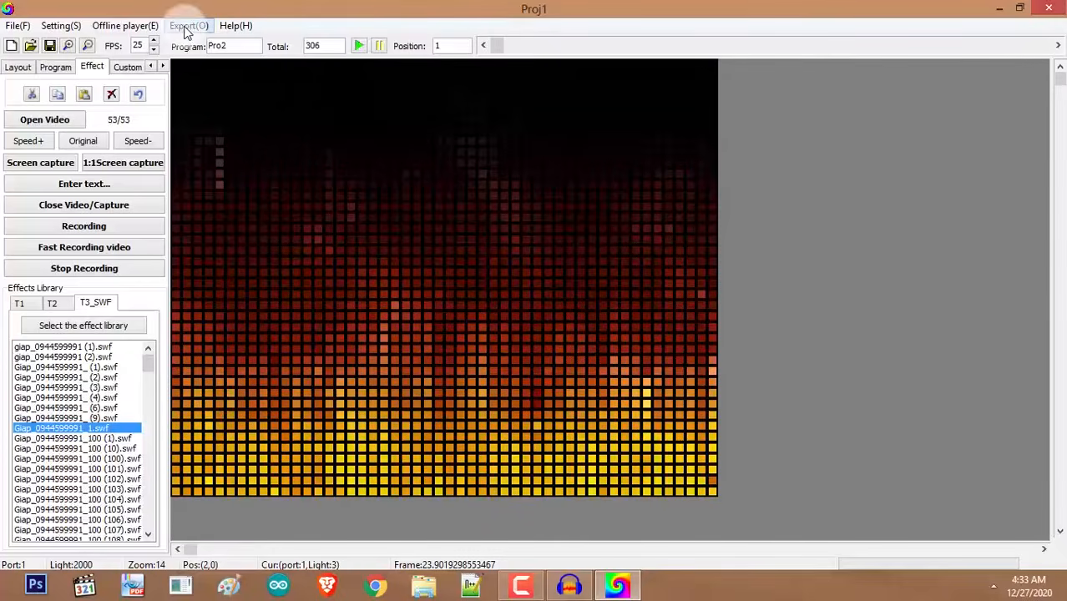
Generate the LED layout drawing as the bitmap 11.BMP, view its wiring image and close the viewer.
{"action": "left_click", "coordinate": [188, 25]}
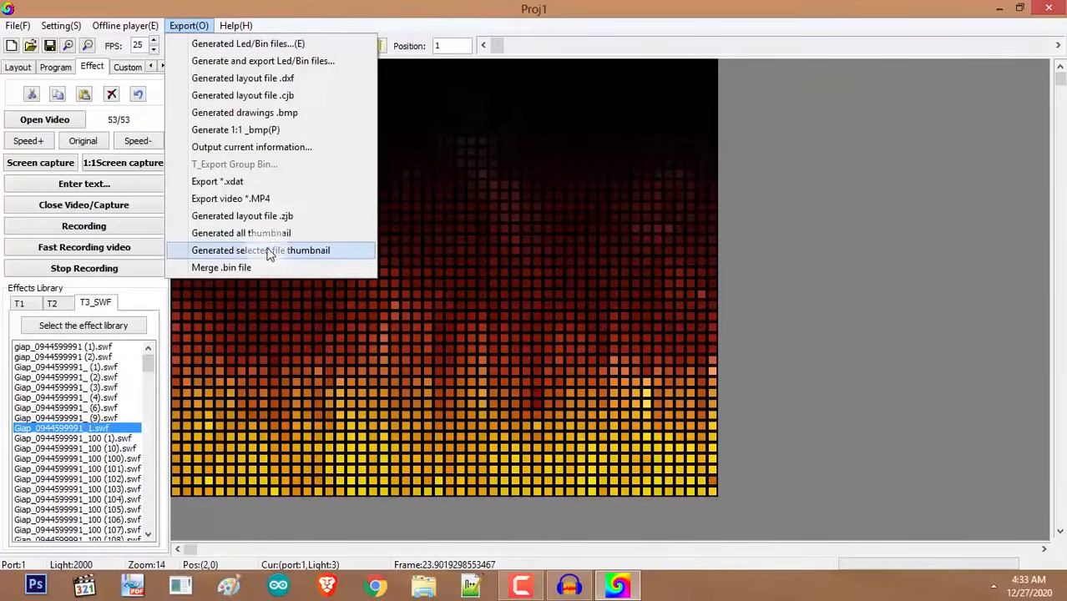
{"action": "left_click", "coordinate": [294, 112]}
{"action": "left_click", "coordinate": [663, 186]}
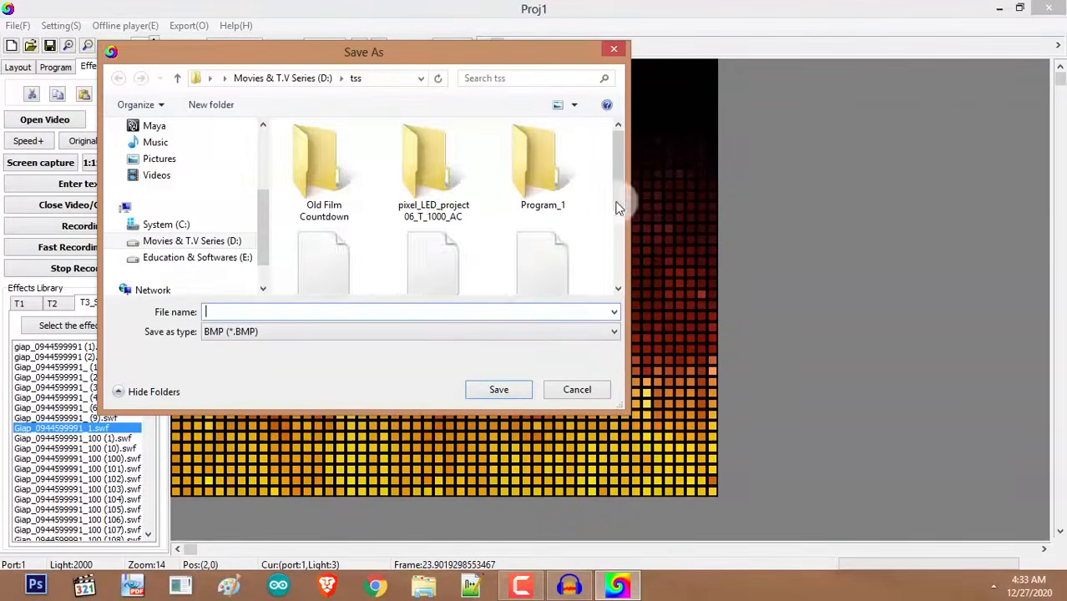
{"action": "left_click", "coordinate": [180, 80]}
{"action": "left_click", "coordinate": [179, 80]}
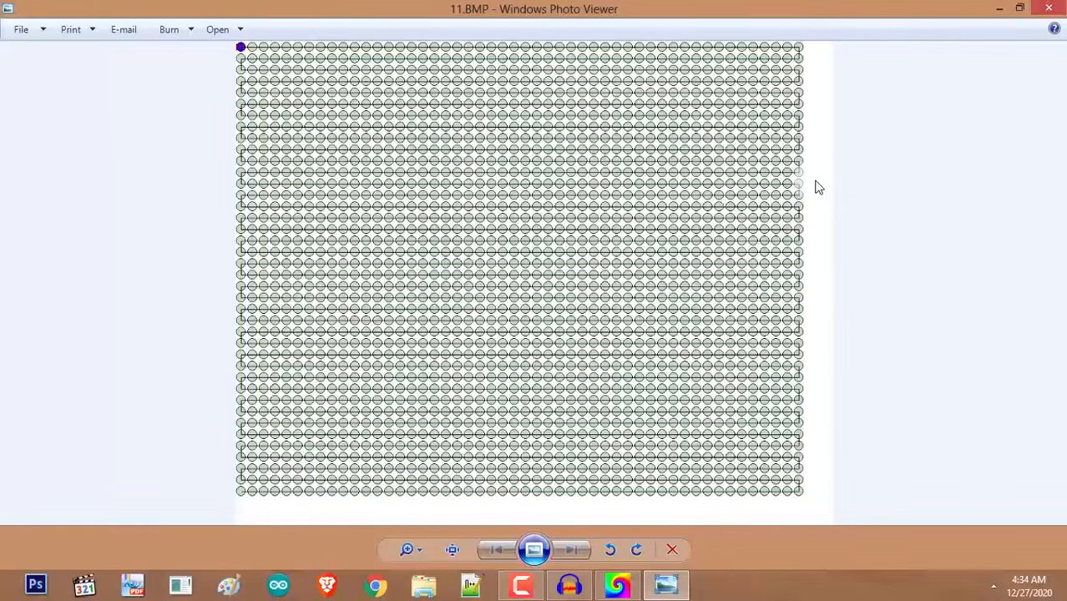
{"action": "left_click", "coordinate": [1047, 10]}
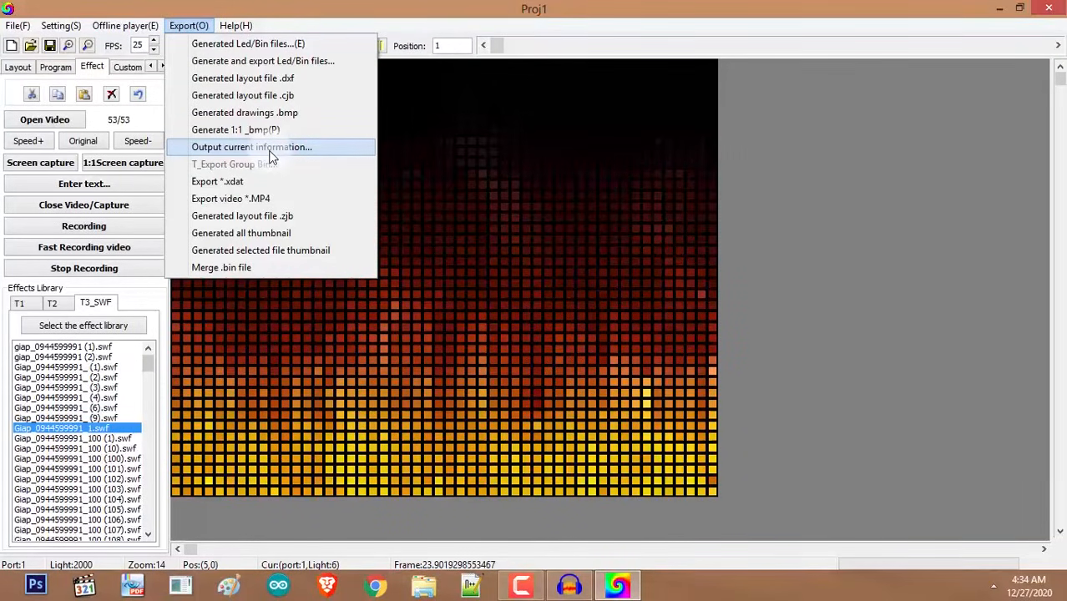
Output the current project information to a text file and examine its controller details, total lamp number and port line.
{"action": "left_click", "coordinate": [269, 155]}
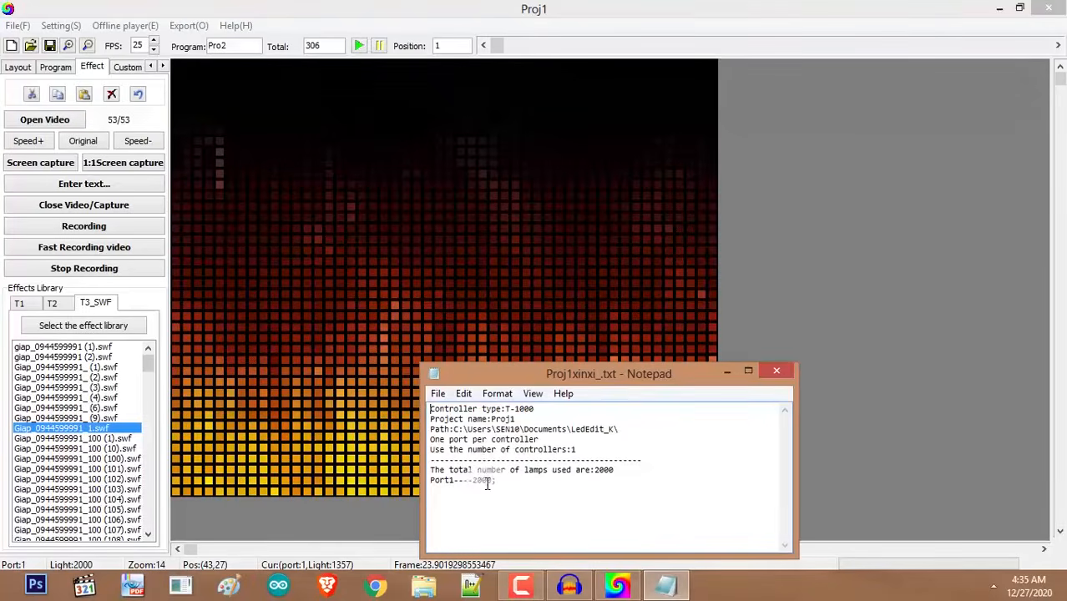
{"action": "left_click_drag", "start_coordinate": [518, 482], "coordinate": [426, 387]}
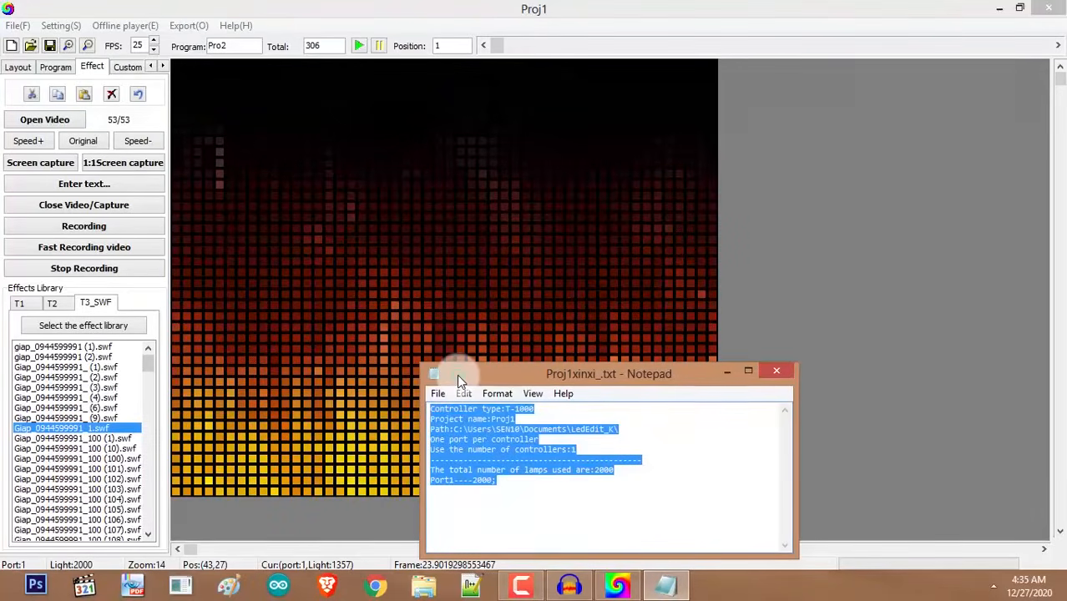
{"action": "double_click", "coordinate": [457, 374]}
{"action": "left_click", "coordinate": [161, 98]}
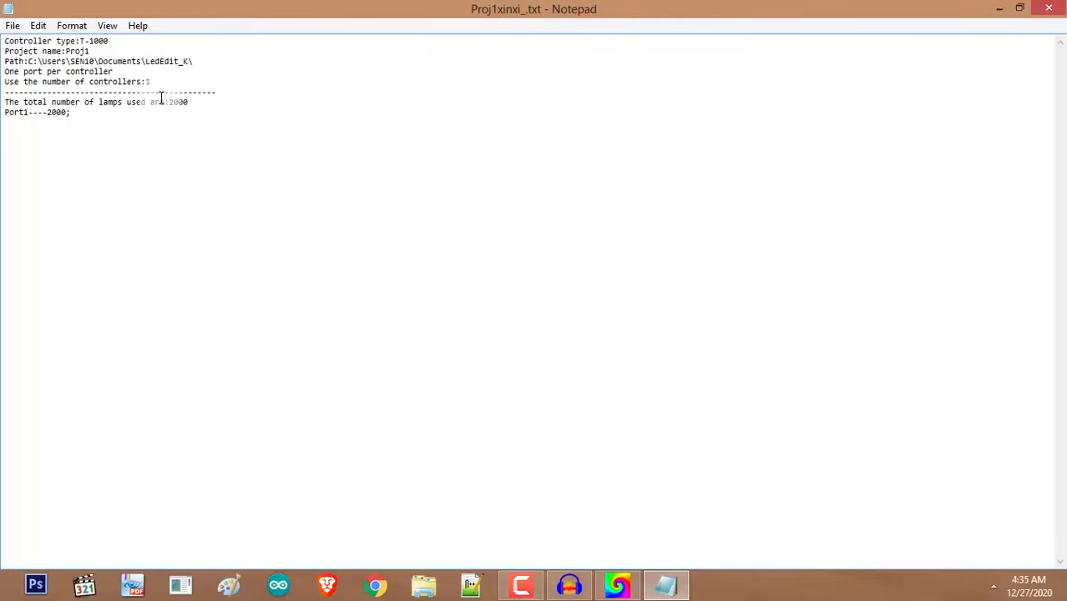
{"action": "double_click", "coordinate": [96, 112]}
{"action": "left_click_drag", "start_coordinate": [4, 118], "coordinate": [4, 114]}
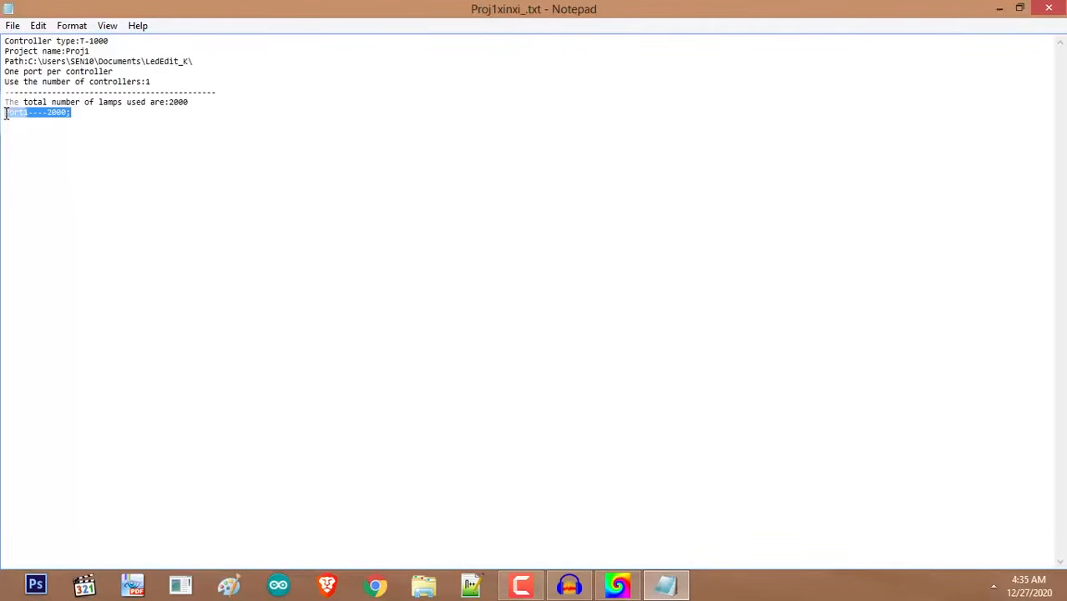
{"action": "left_click", "coordinate": [1009, 15]}
Export the recorded effect as the MP4 video 11.mp4 on the desktop.
{"action": "left_click", "coordinate": [189, 25]}
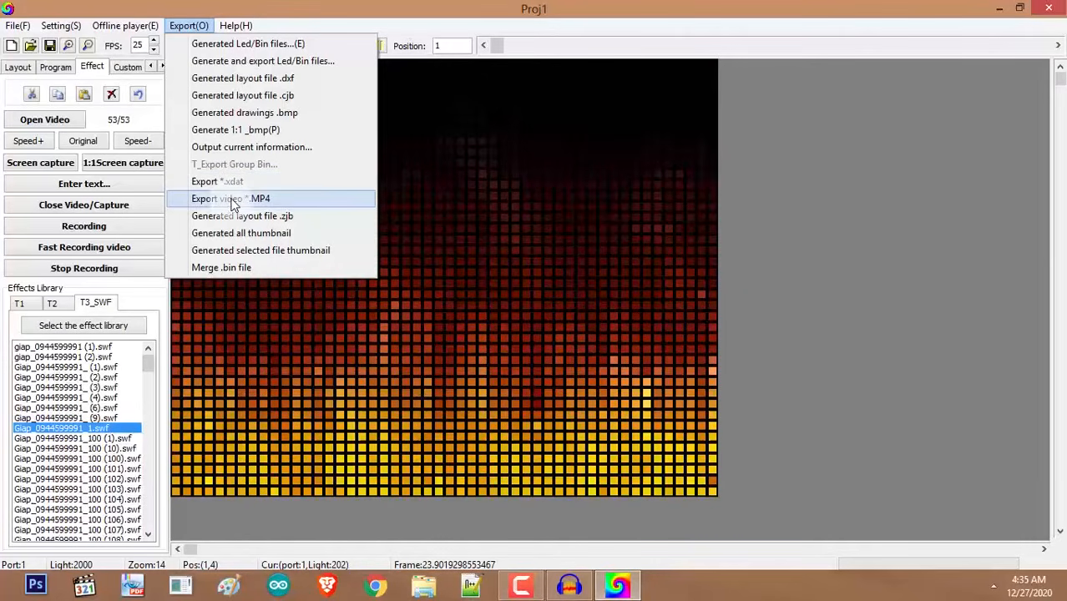
{"action": "left_click", "coordinate": [254, 200]}
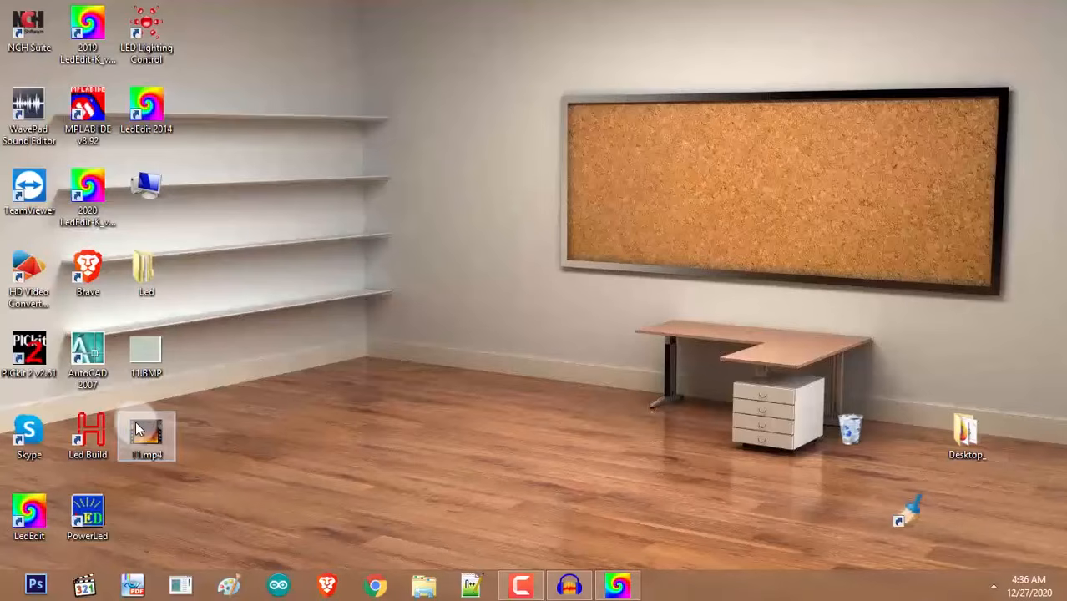
Play the desktop video 11.mp4 in MPC-HC x64, view it maximized and restore the player window to its smaller size.
{"action": "right_click", "coordinate": [139, 429]}
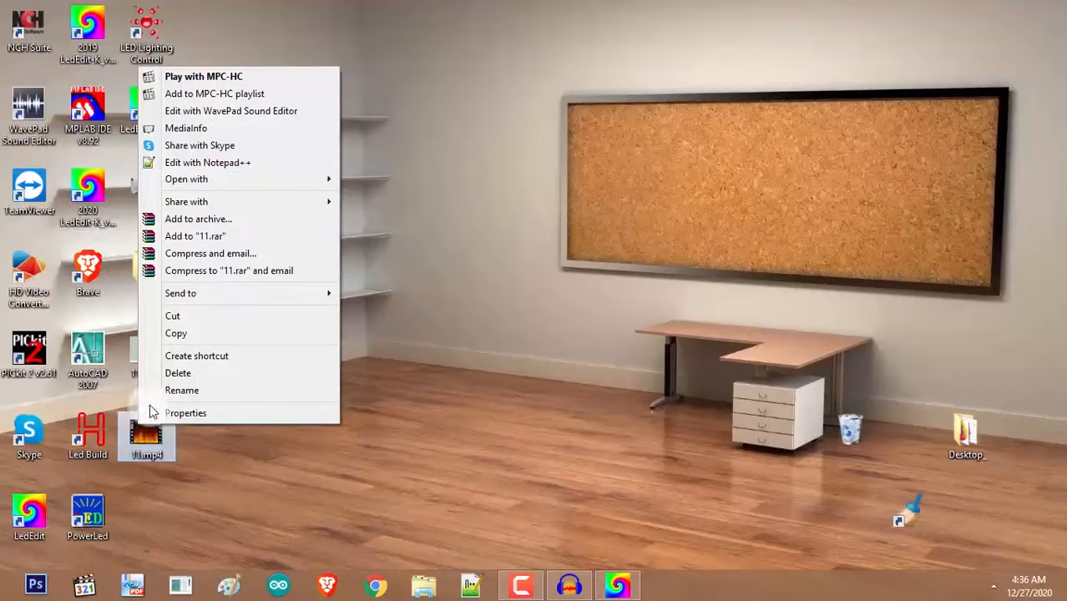
{"action": "mouse_move", "coordinate": [240, 182]}
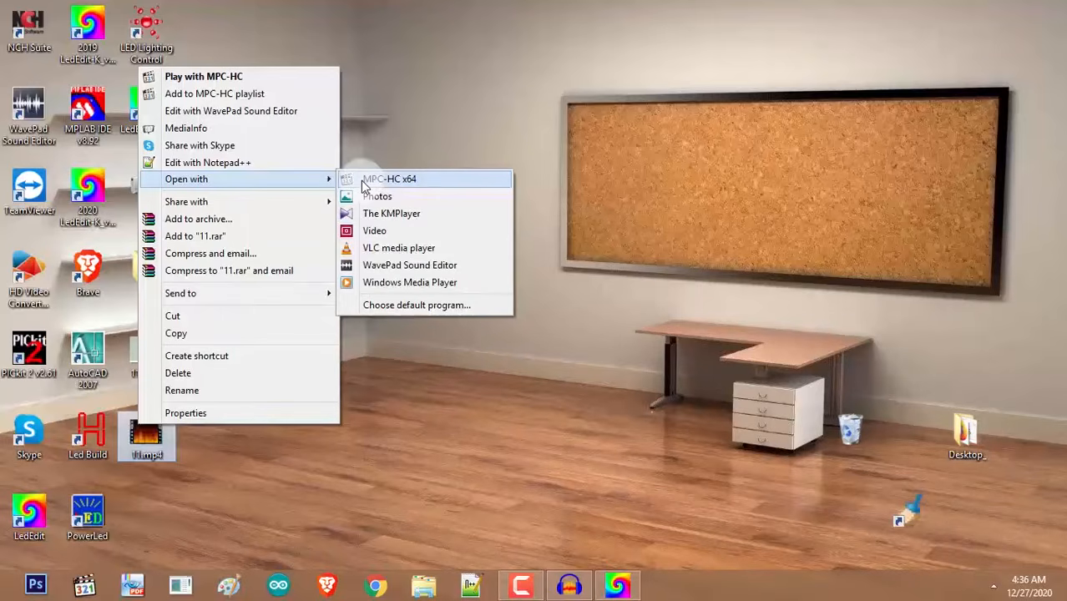
{"action": "left_click", "coordinate": [361, 180]}
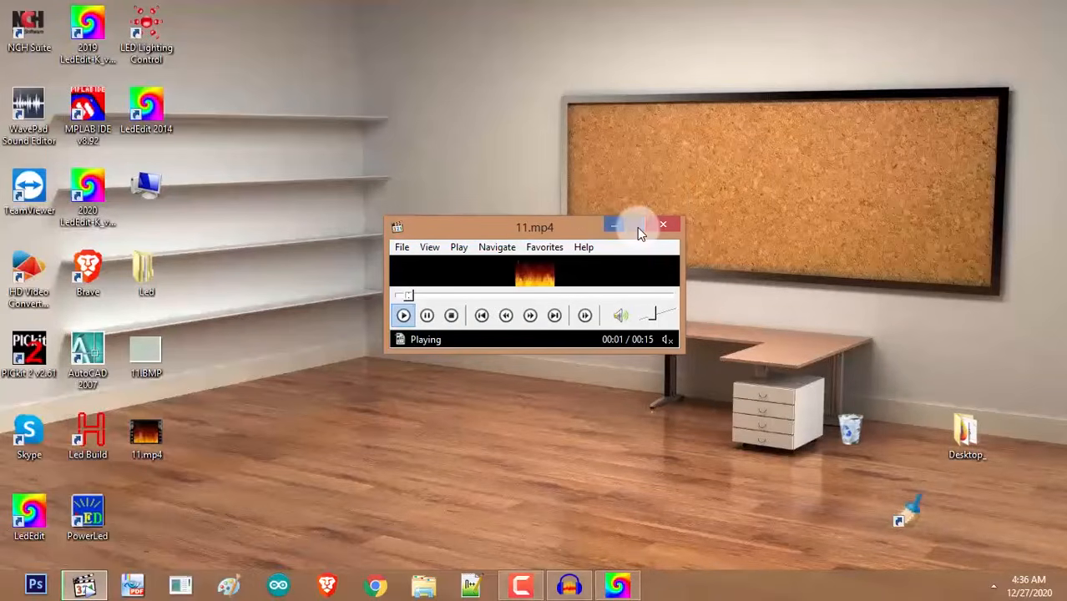
{"action": "left_click", "coordinate": [635, 225]}
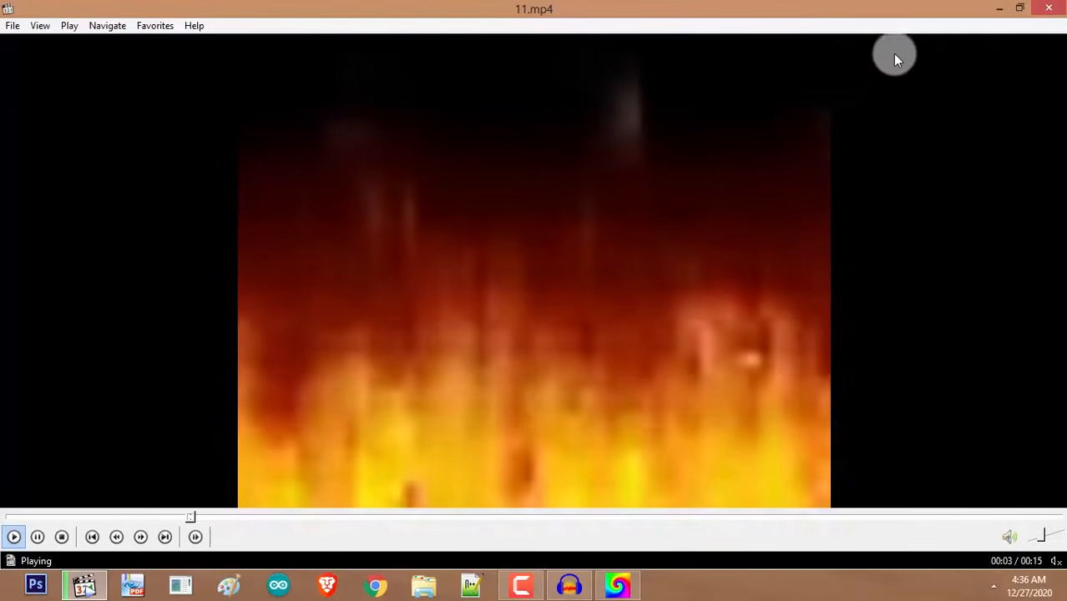
{"action": "left_click", "coordinate": [1025, 10]}
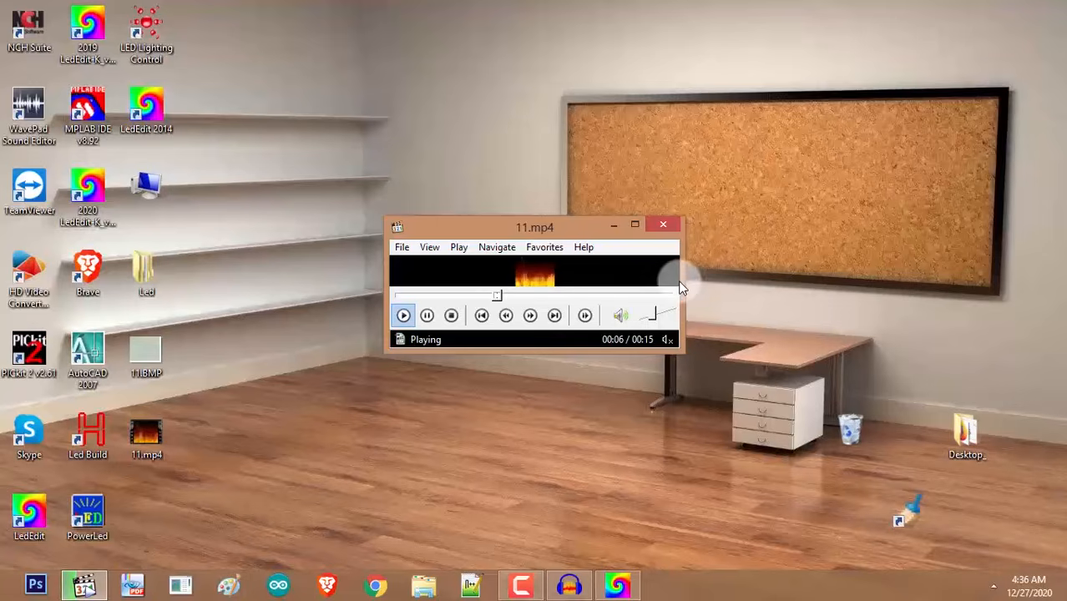